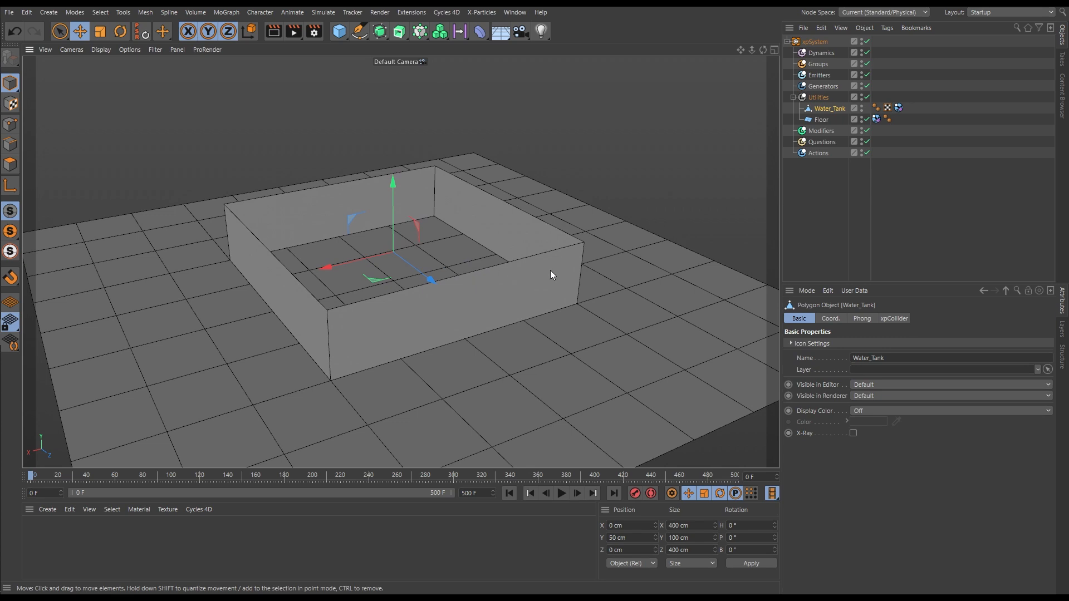
Disable the Floor object and enable collisions on the Water_Tank's xpCollider tag
left_click(867, 119)
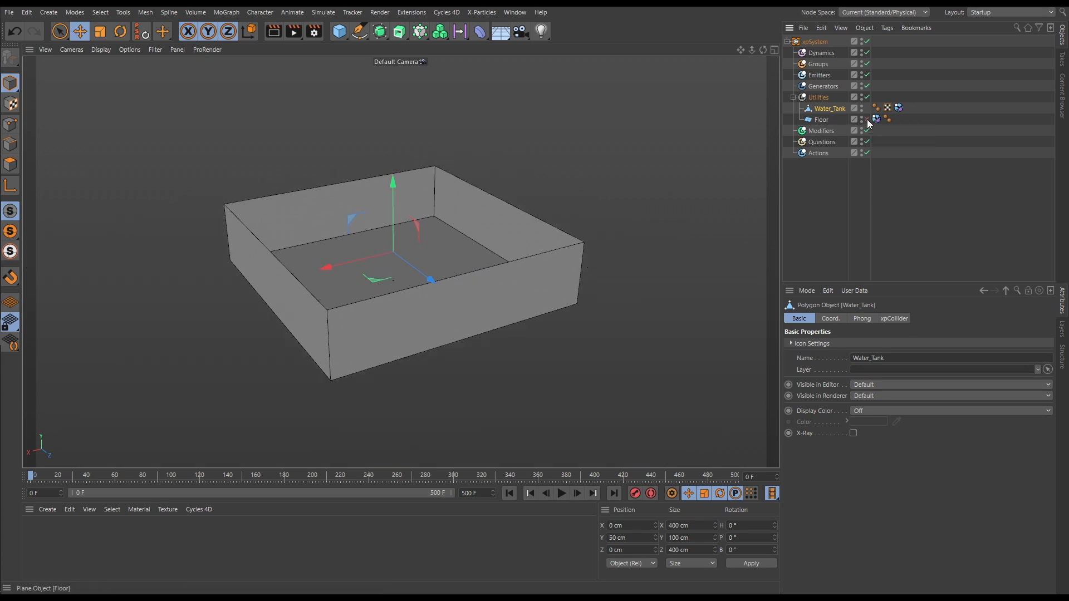
mouse_move(444, 289)
left_mouse_down("alt")
mouse_move(436, 325)
mouse_move(427, 279)
mouse_move(446, 306)
left_mouse_up("alt")
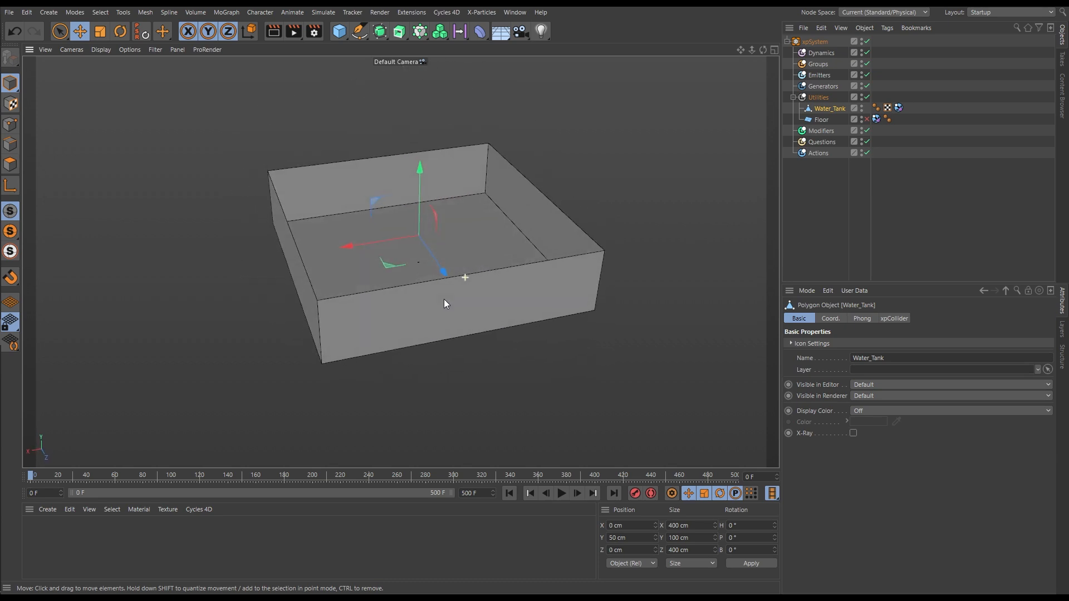
left_click(898, 109)
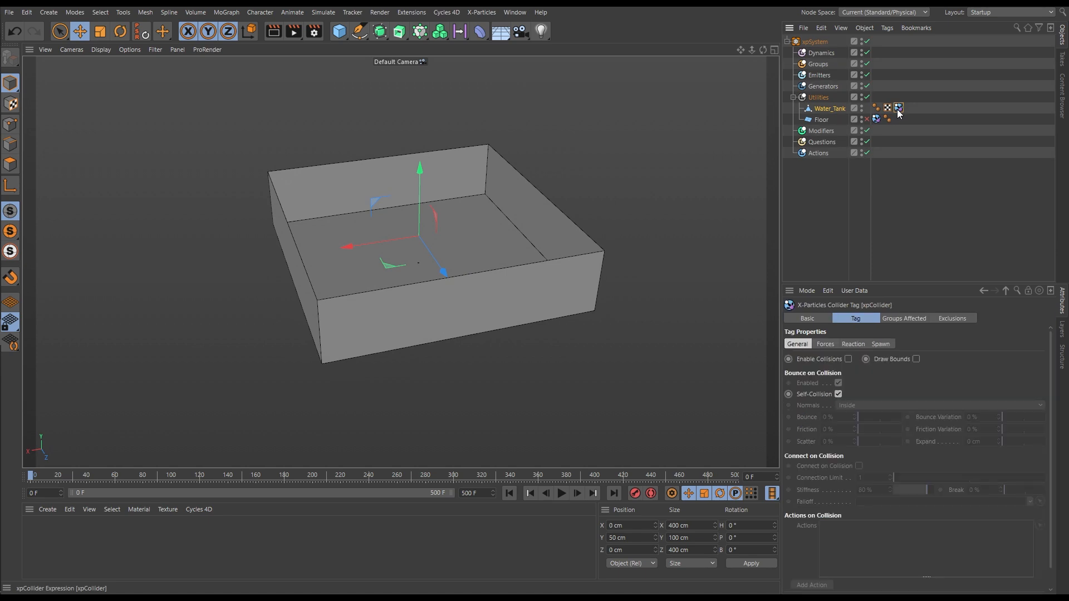
left_click(848, 359)
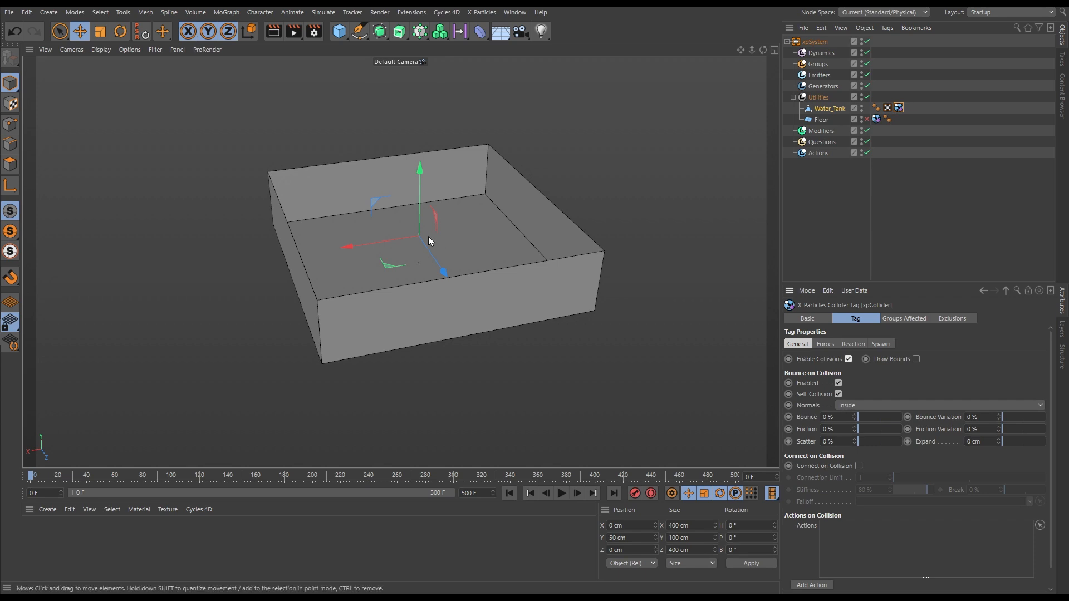
left_click_drag(469, 253, 519, 280, "alt")
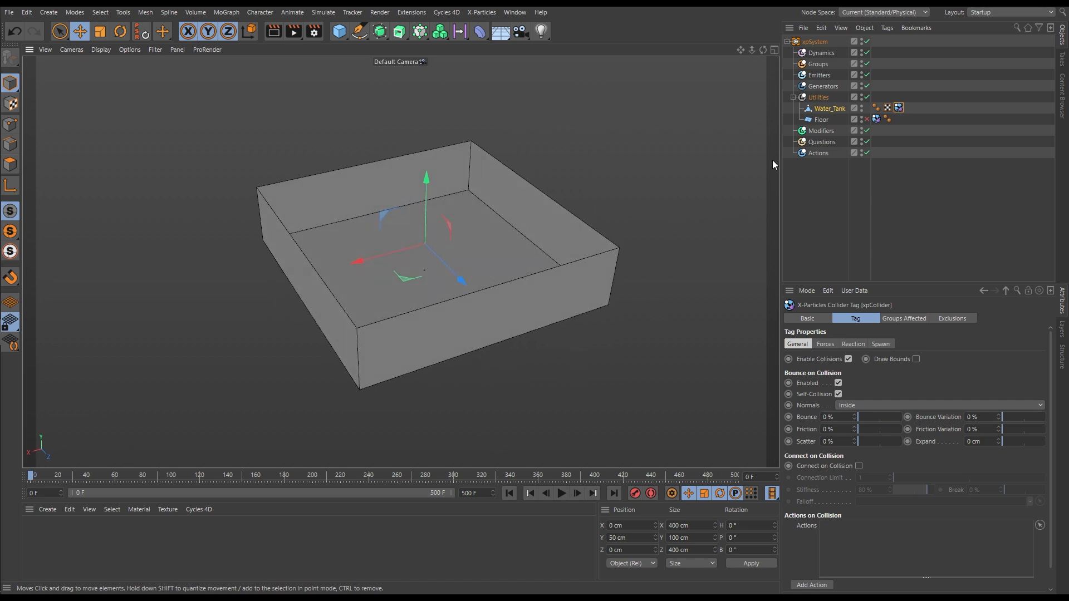
Create an X-Particles emitter in the Emitters folder and set its emitter shape to Box
left_click(820, 76)
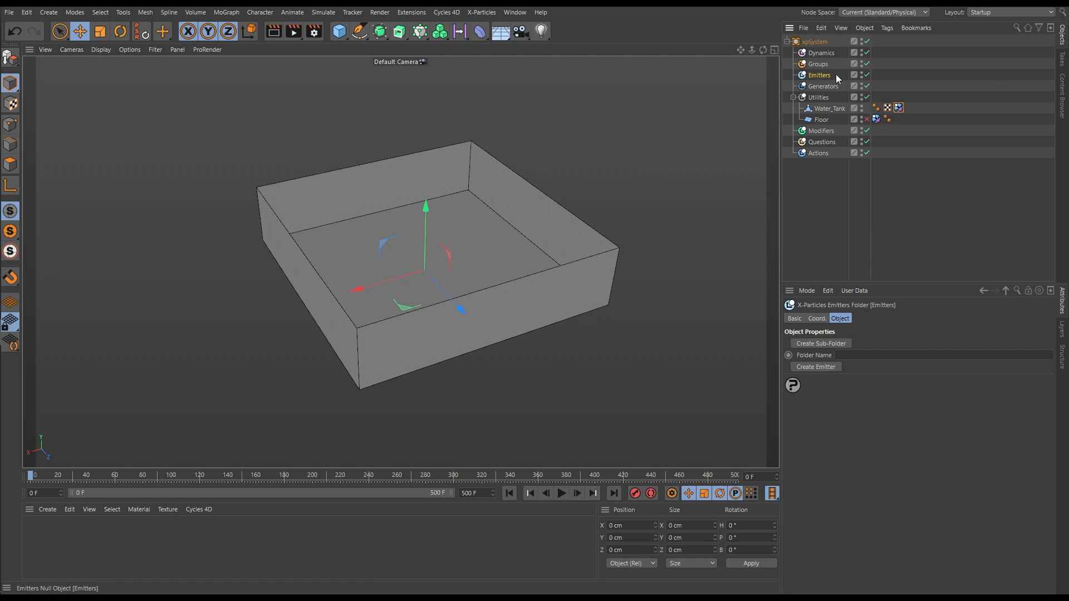
left_click(832, 367)
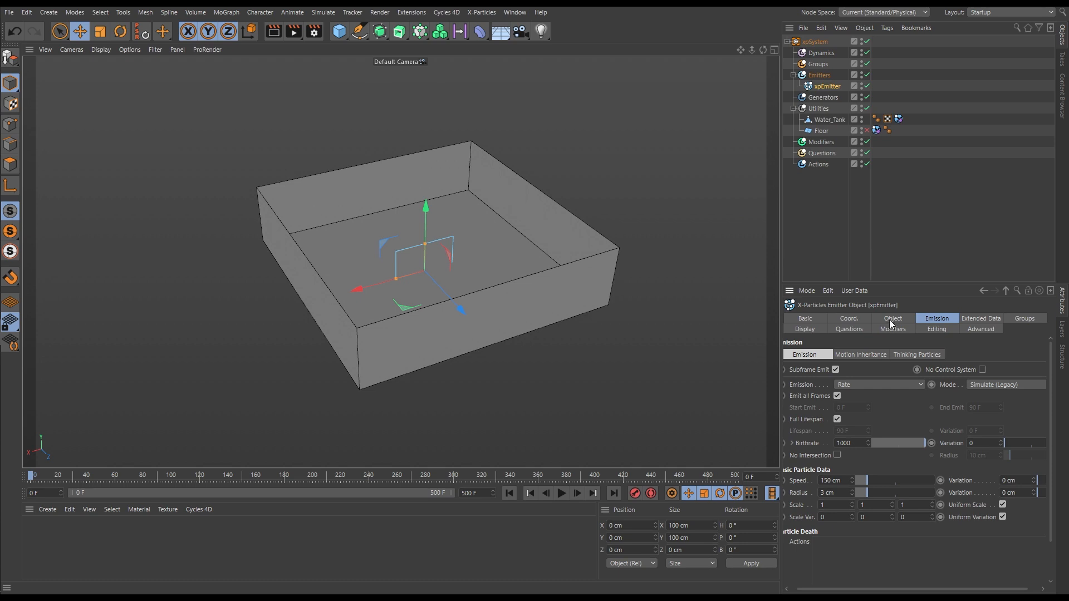
left_click(891, 319)
left_click(858, 370)
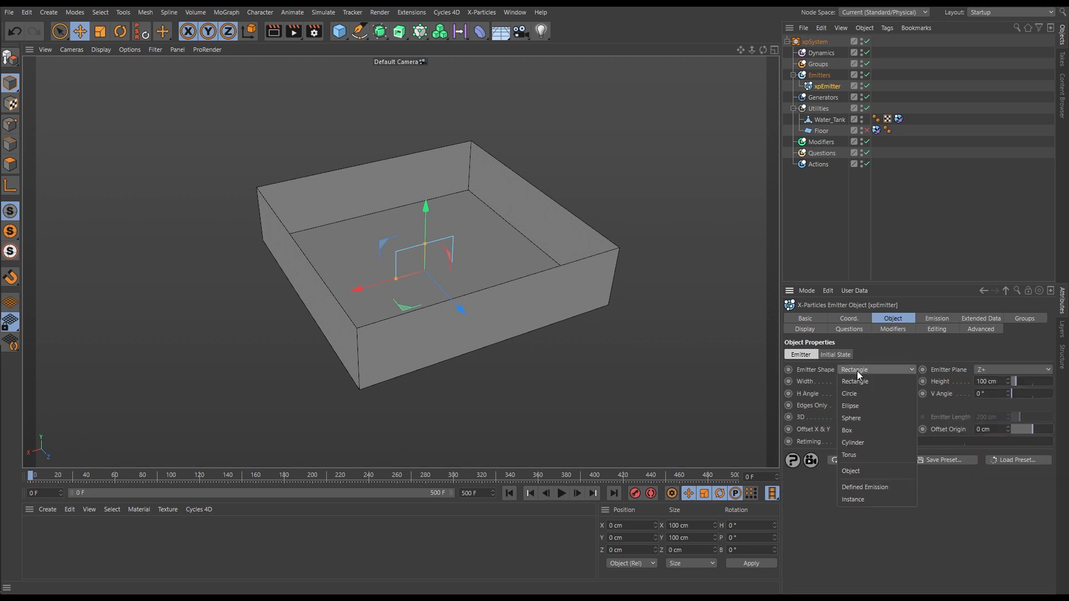
left_click(866, 430)
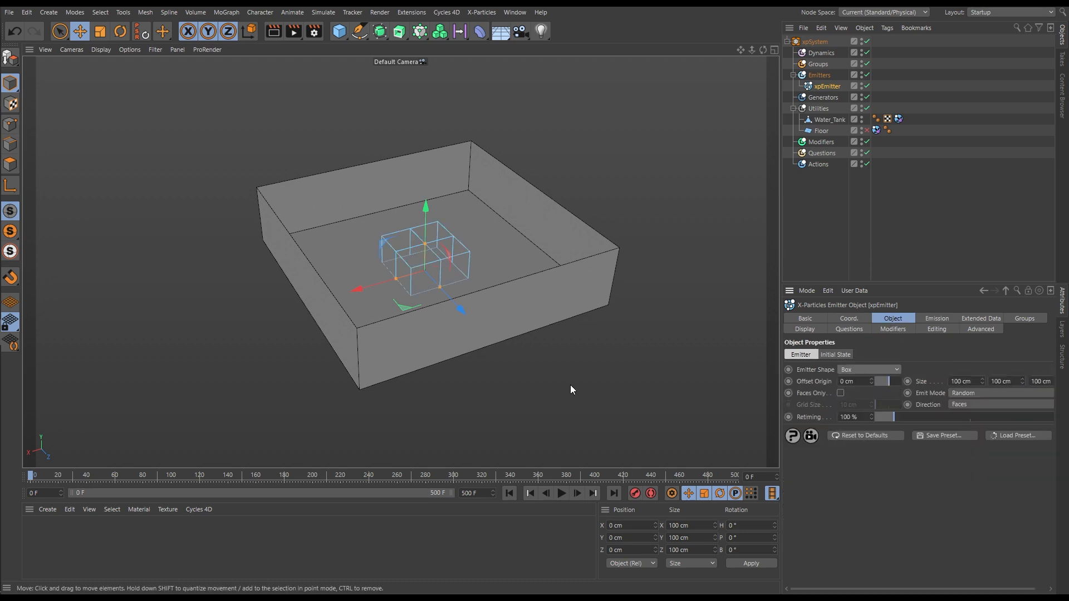
Resize the box emitter's footprint to about 397 cm in X by 398 cm in Z to fit inside the tank walls
left_click_drag(439, 288, 536, 303)
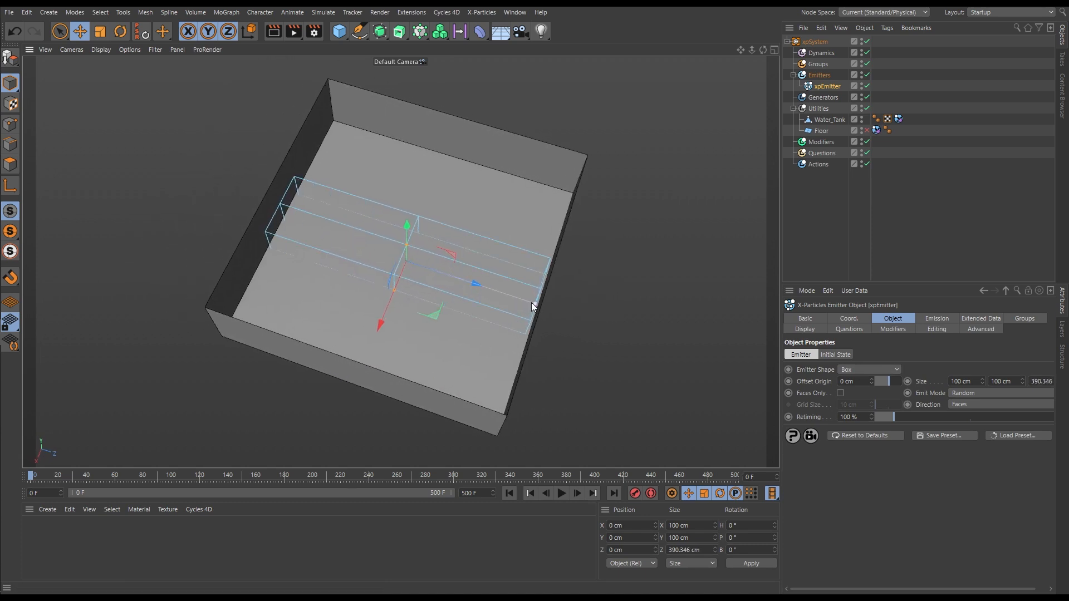
left_click_drag(393, 291, 380, 346)
middle_click(379, 345)
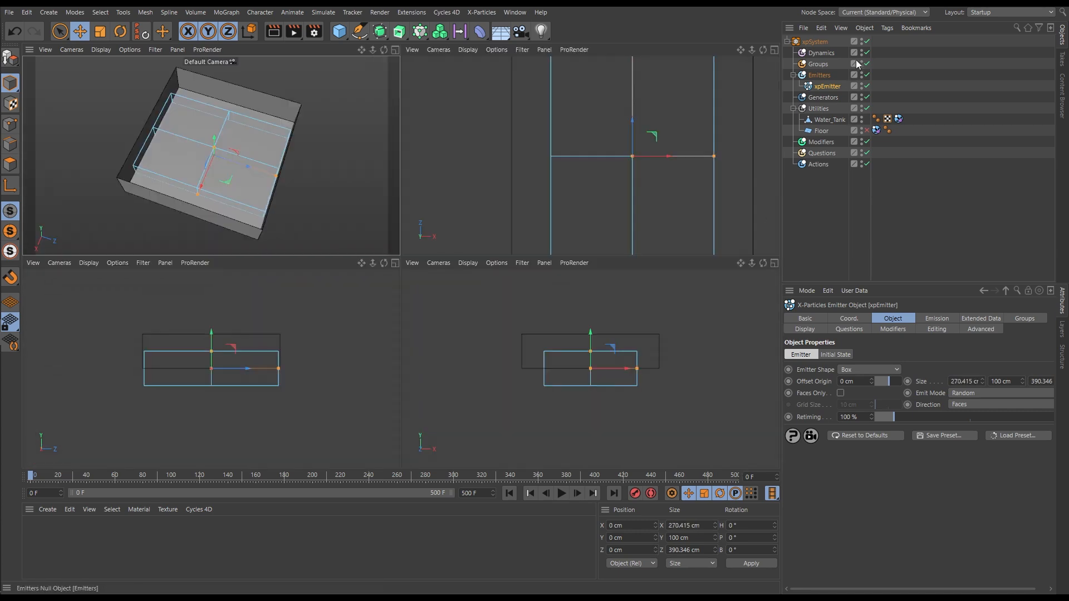
left_click(774, 49)
right_click_drag(528, 284, 522, 290, "alt")
scroll(523, 289, "down", 3)
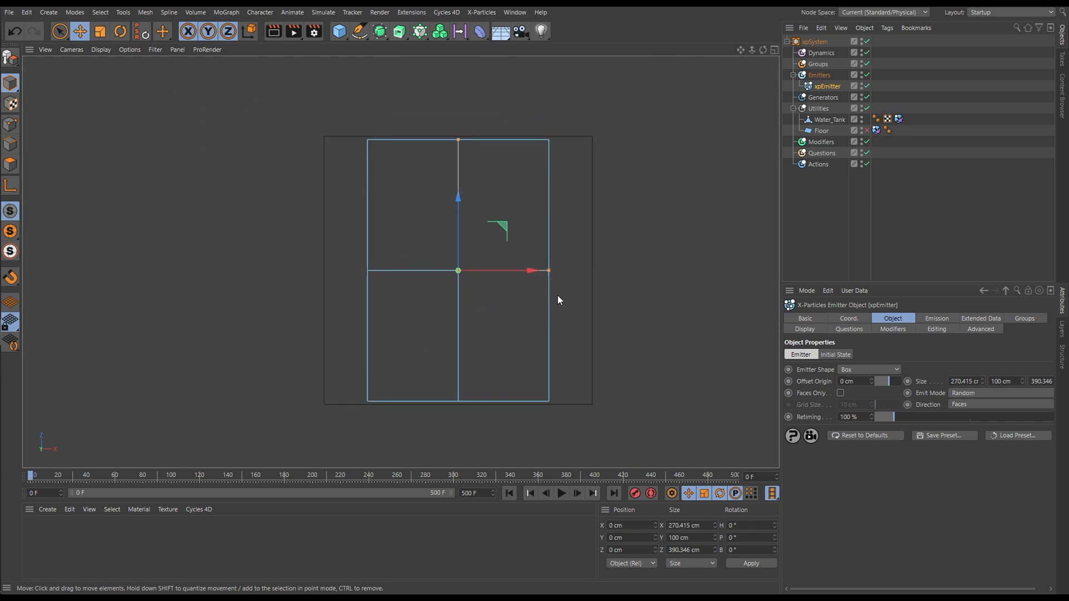
left_click_drag(549, 270, 591, 273)
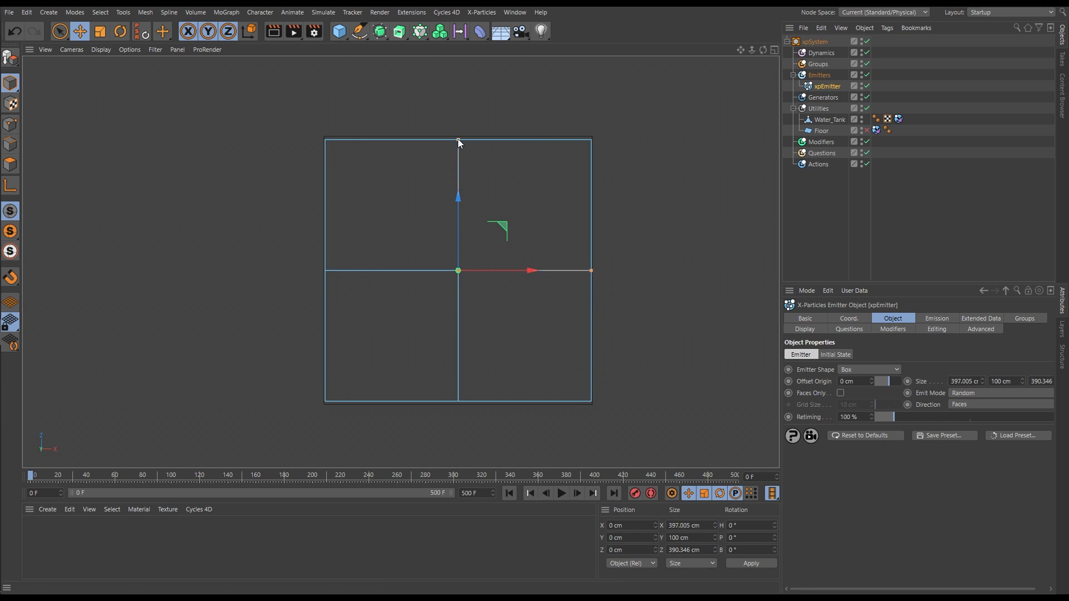
left_click_drag(458, 138, 458, 137)
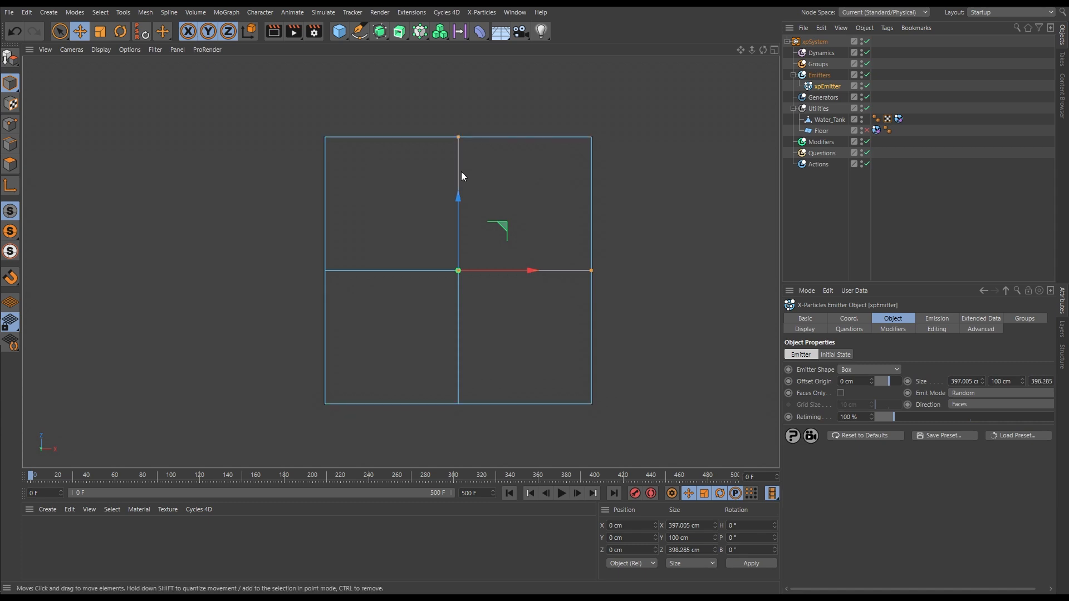
Raise the emitter to about 38 cm in Y and reduce its height to about 65 cm so it sits inside the tank
key("F1")
left_click_drag(496, 326, 491, 191, "alt")
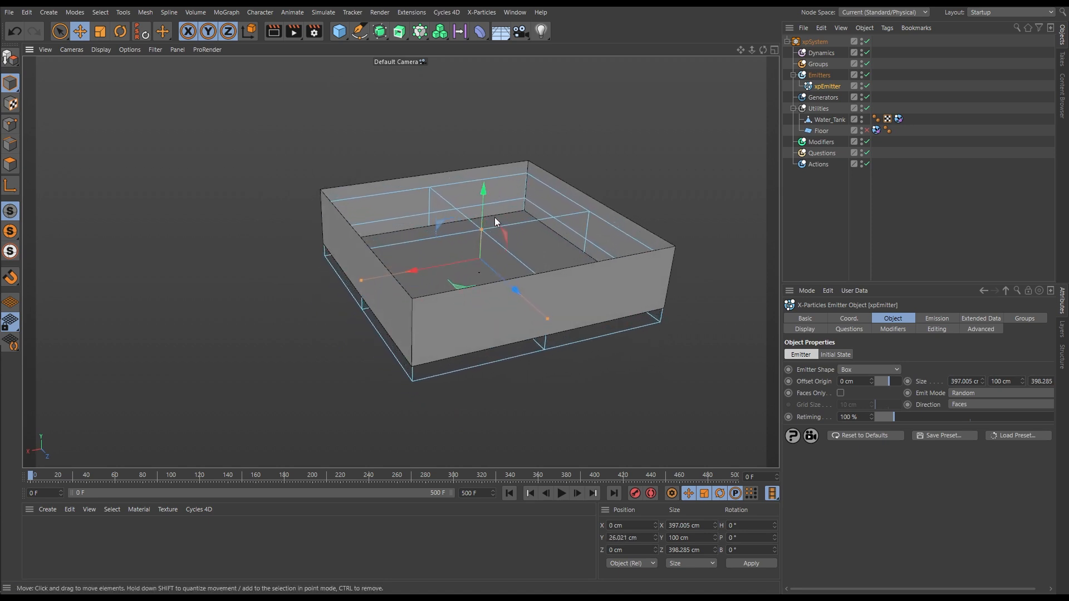
left_click_drag(482, 229, 482, 245)
left_click_drag(486, 200, 486, 192)
left_click_drag(482, 237, 482, 232)
left_click_drag(533, 298, 518, 318, "alt")
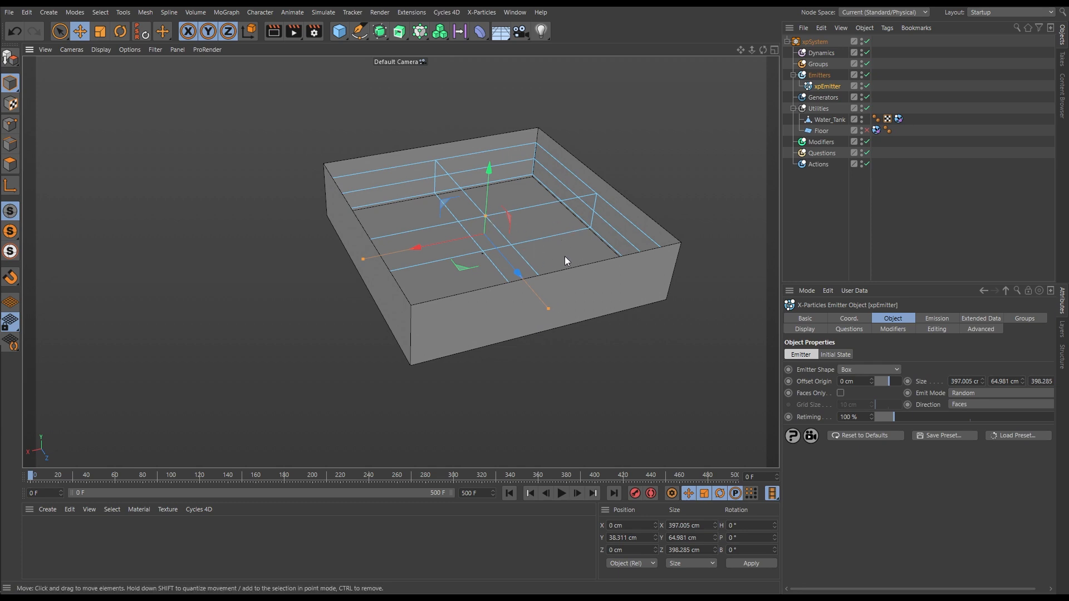
Set the emitter's emission mode to Shot with the Hexagonal shot type
left_click(937, 319)
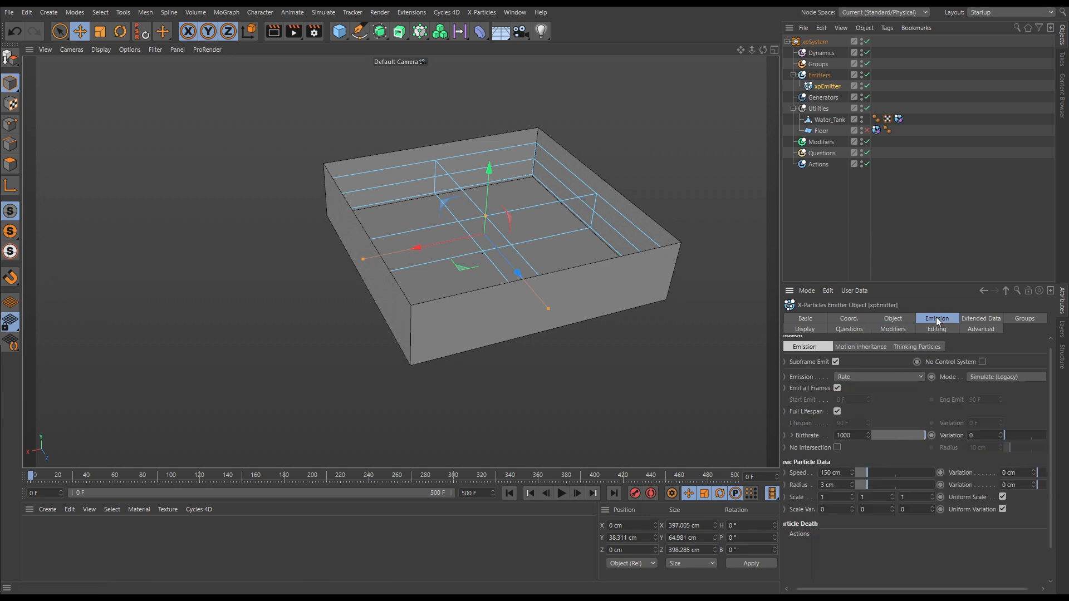
left_click(859, 378)
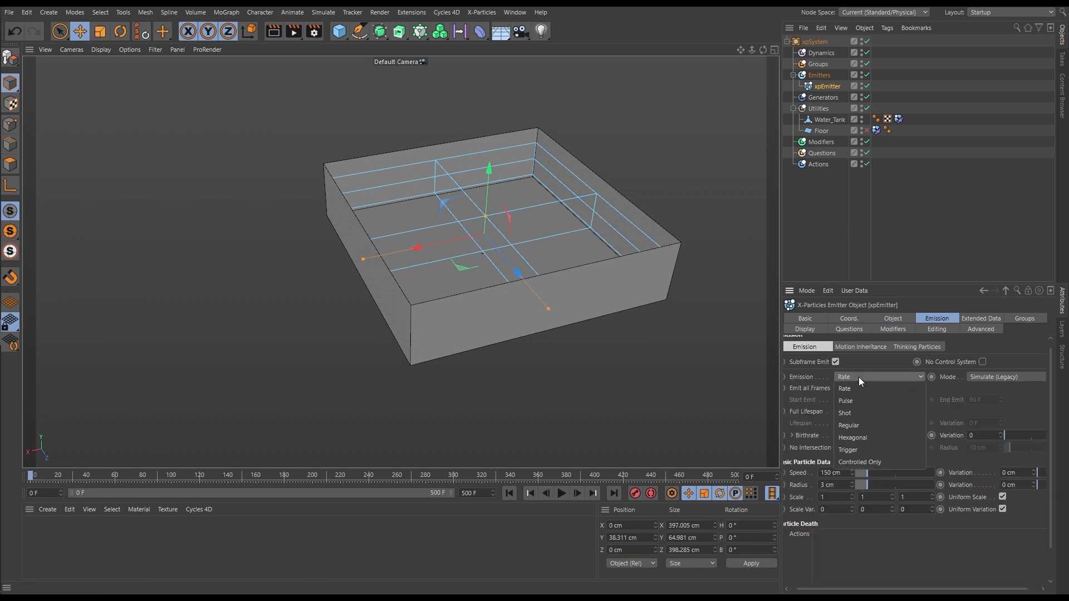
left_click(845, 414)
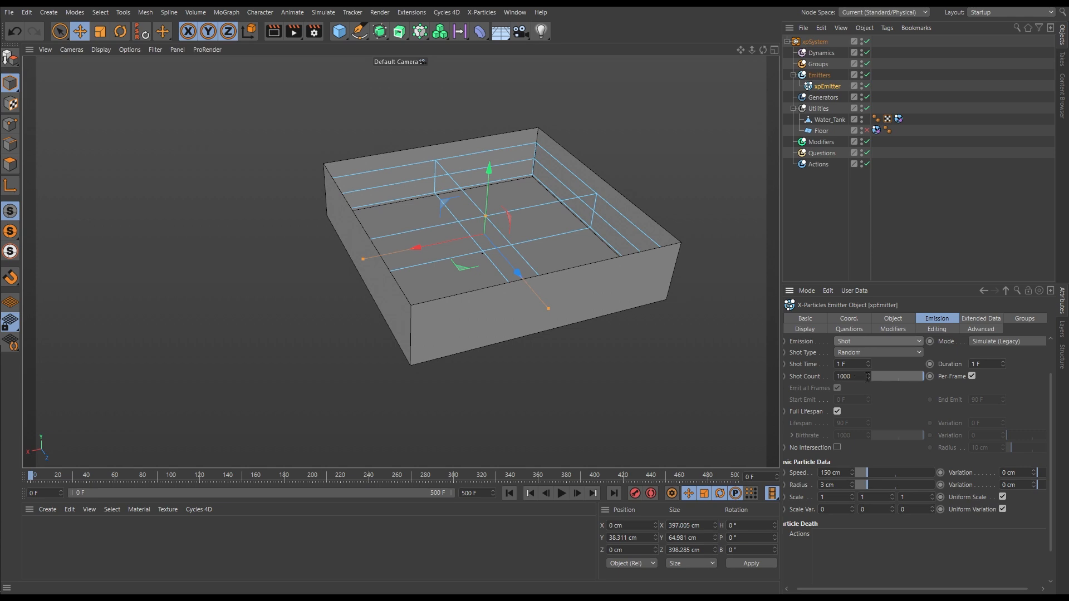
left_click(887, 353)
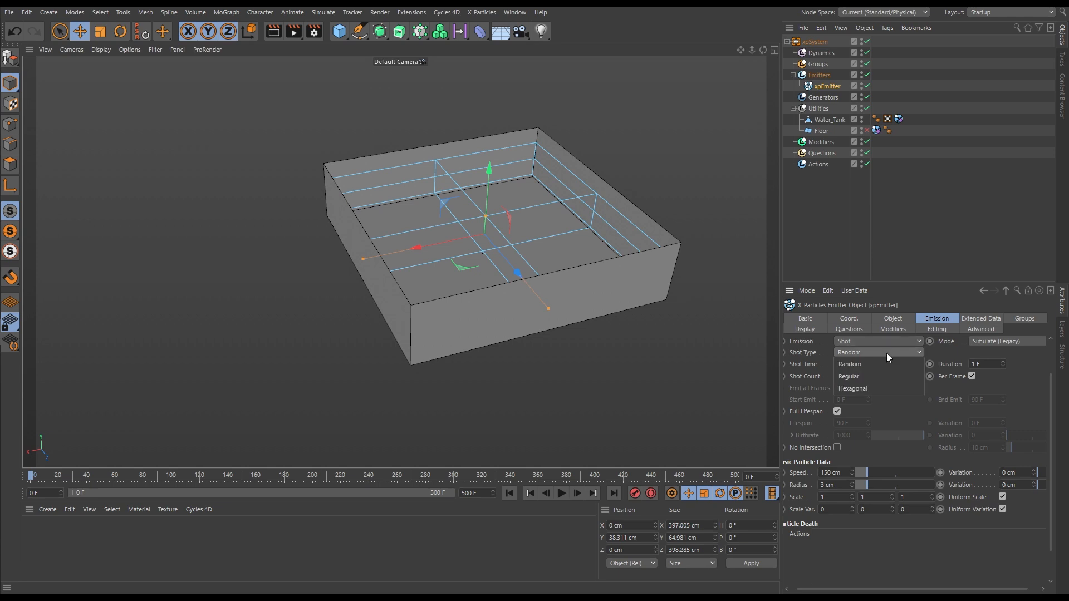
left_click(843, 390)
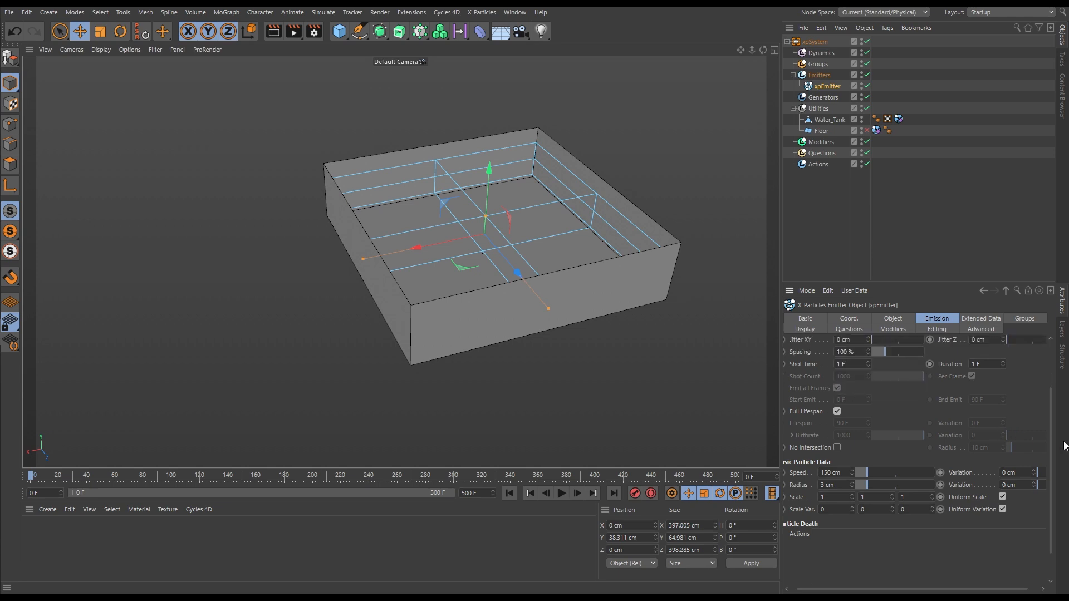
Set the particle speed to 0 cm and advance one frame to inspect the particles filling the tank
left_click_drag(1051, 445, 1042, 408)
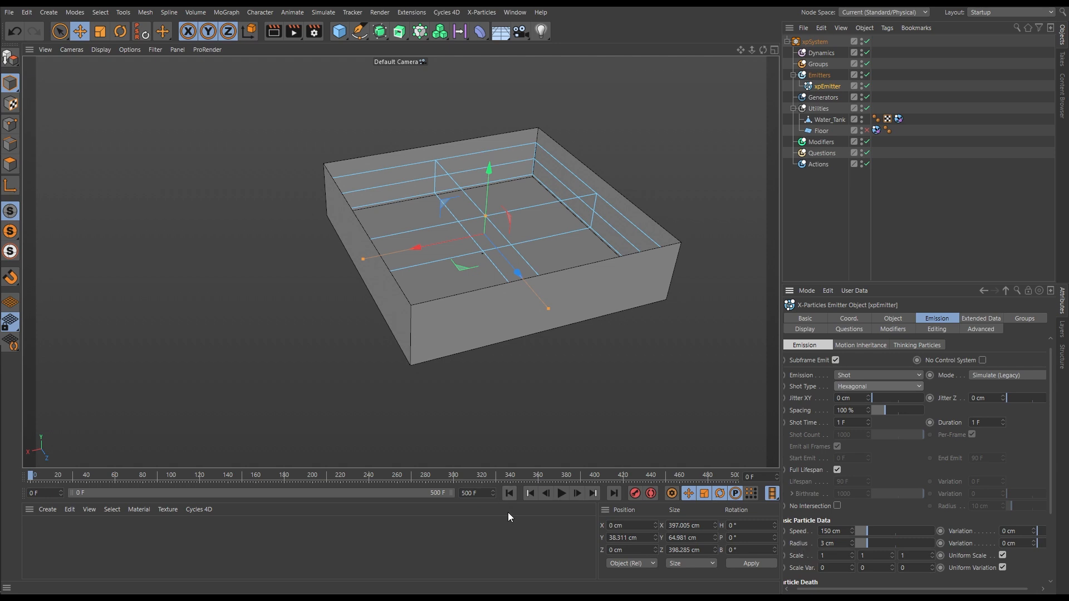
left_click_drag(865, 531, 563, 535)
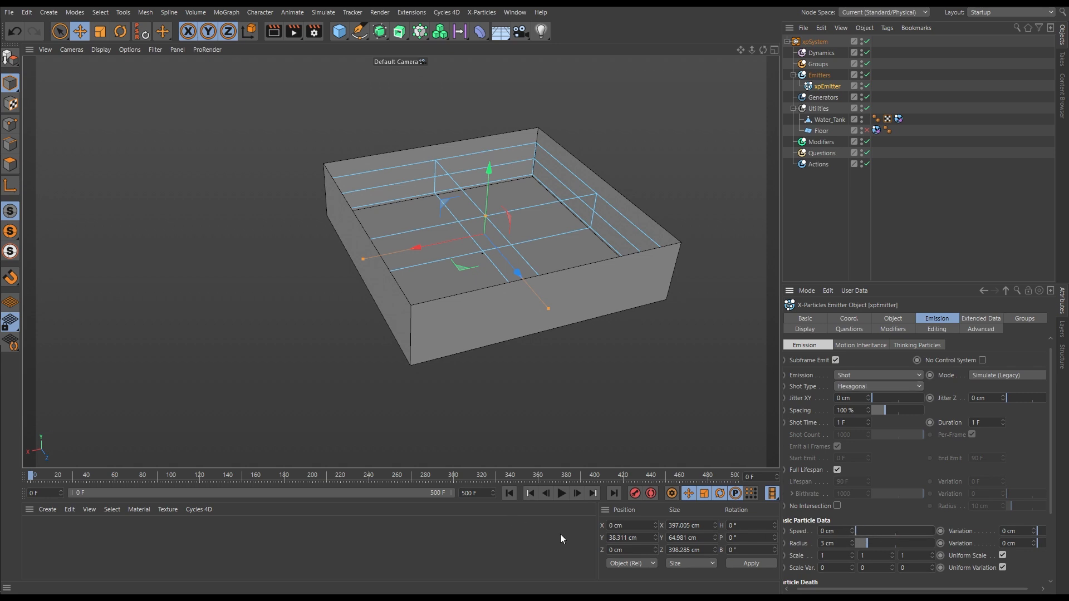
left_click(577, 493)
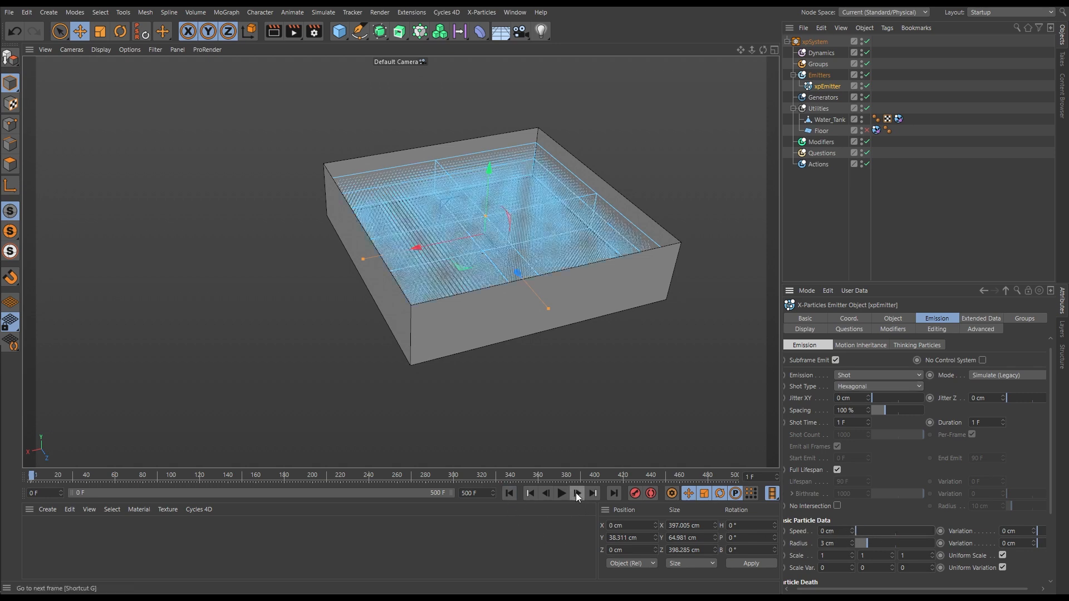
left_click_drag(509, 330, 521, 246, "alt")
left_click_drag(582, 305, 556, 303, "alt")
Set the emitter's particle radius to 5 cm
left_click(842, 546)
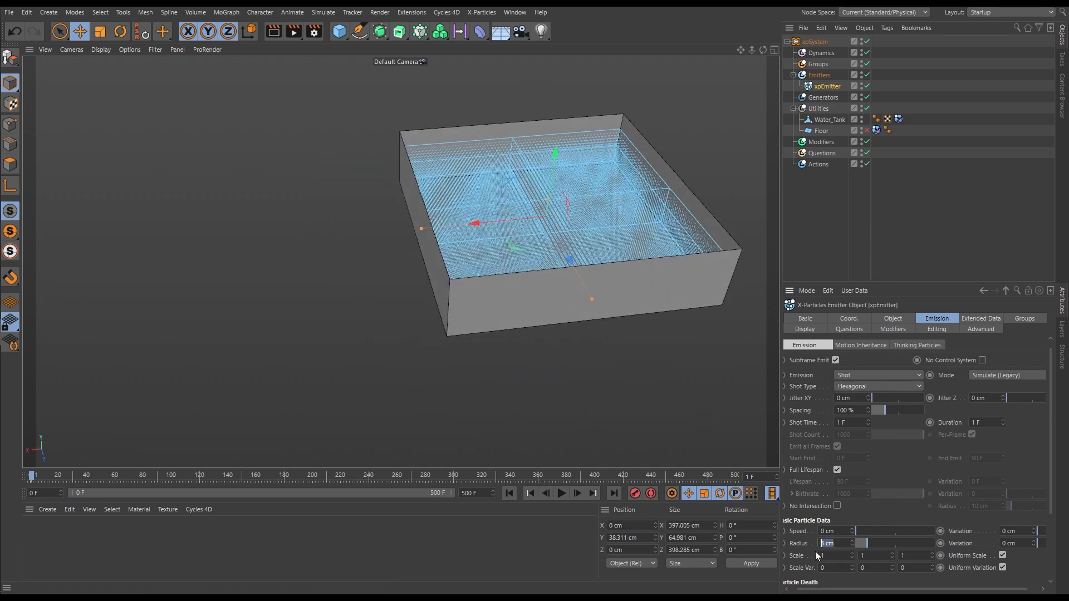
type("5")
key("Return")
Play the simulation from the first frame to check how the particles behave without forces, then stop playback
left_click_drag(592, 329, 456, 394, "alt")
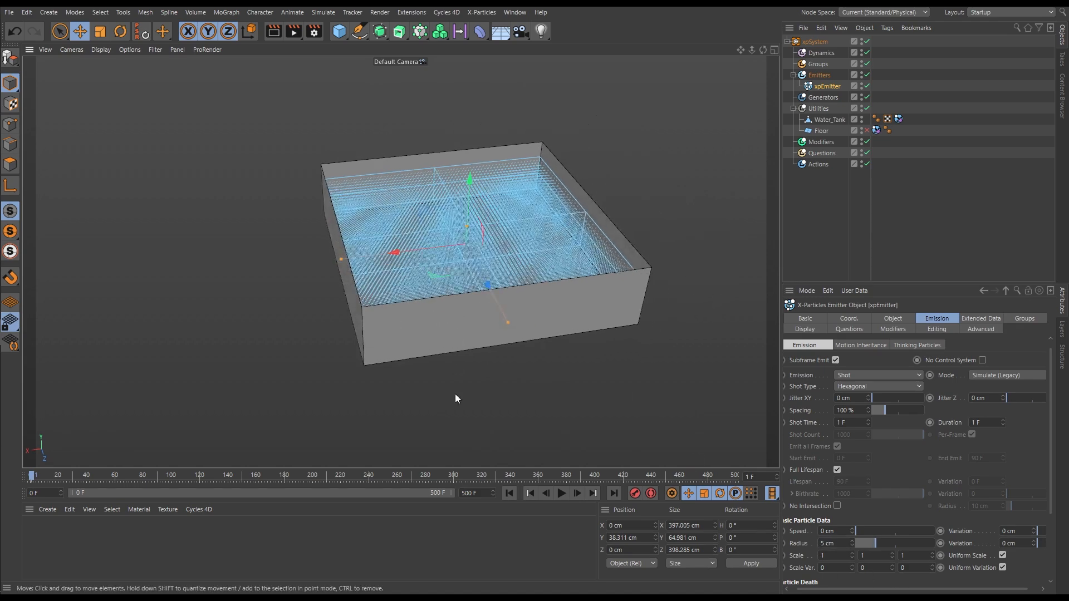
left_click(509, 493)
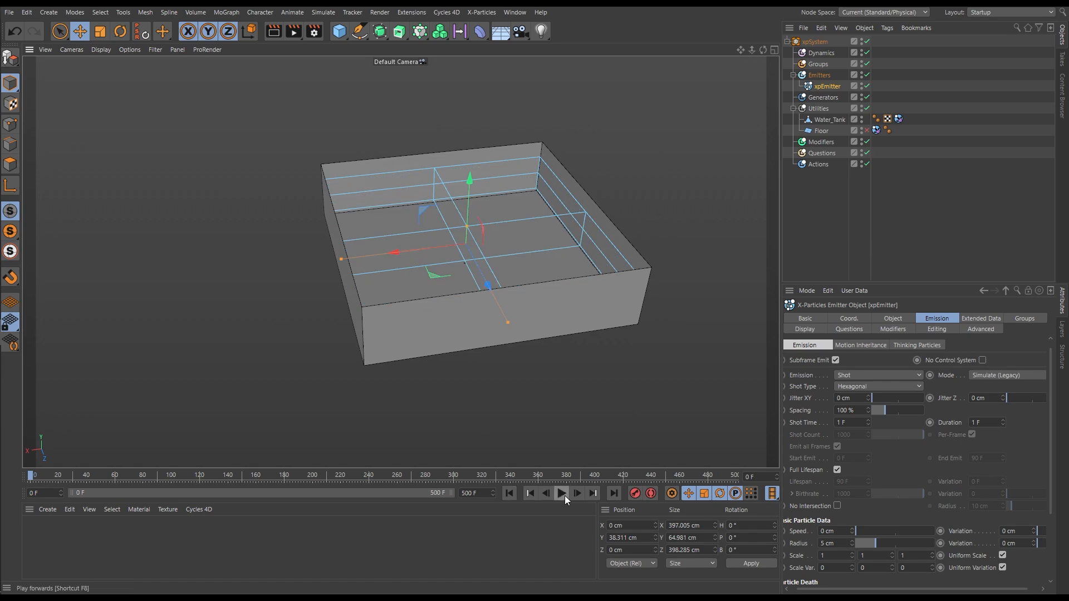
left_click(562, 494)
left_click(562, 493)
left_click_drag(470, 229, 477, 305, "alt")
left_click(562, 493)
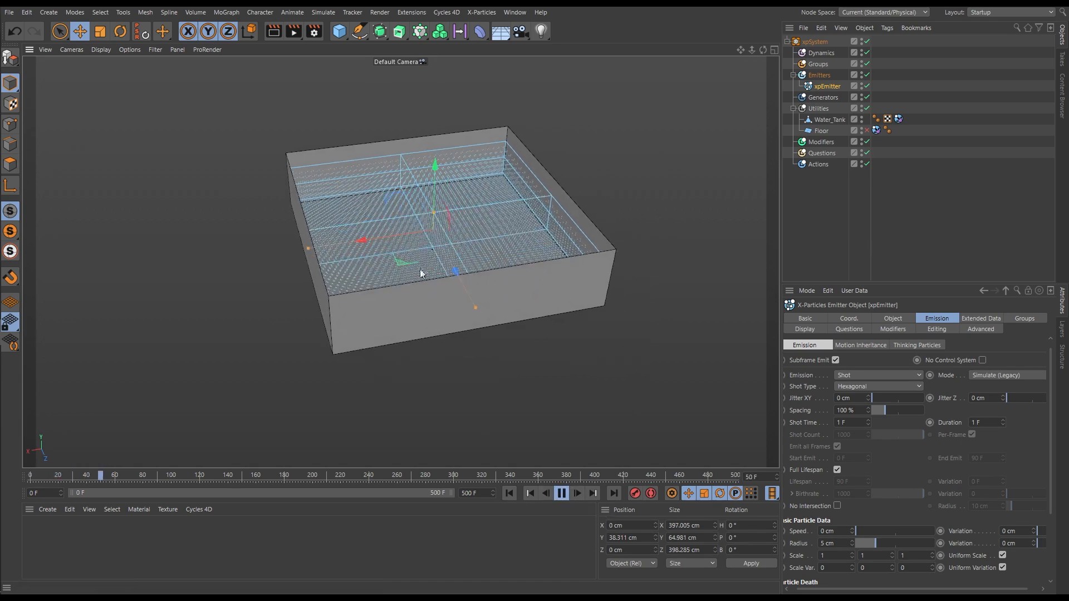
left_click(562, 494)
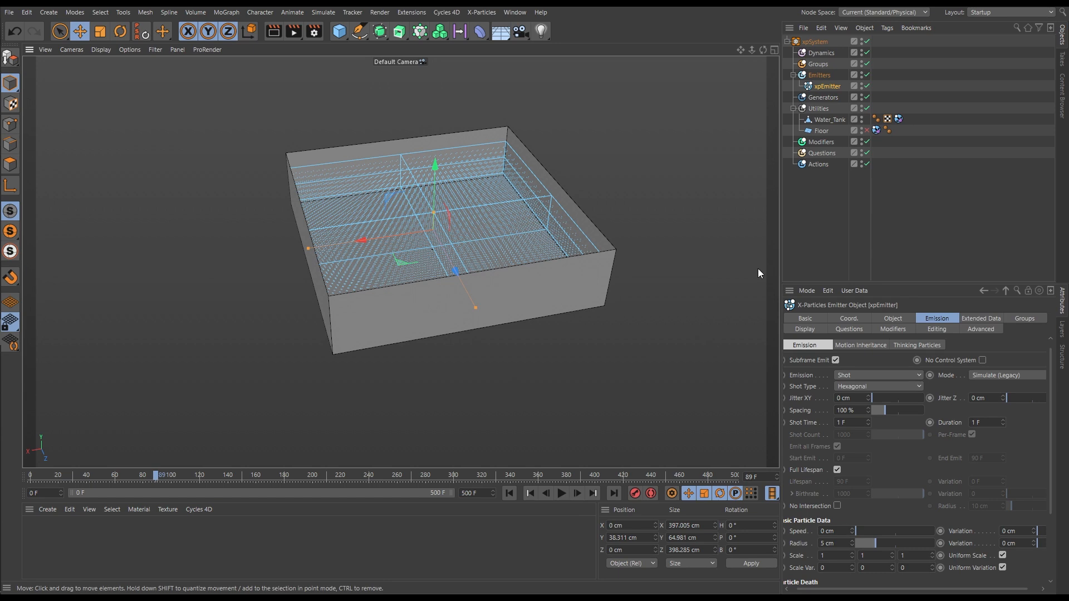
Add an xpGravity motion modifier and play the simulation from the first frame to check its effect on the particles
left_click(817, 141)
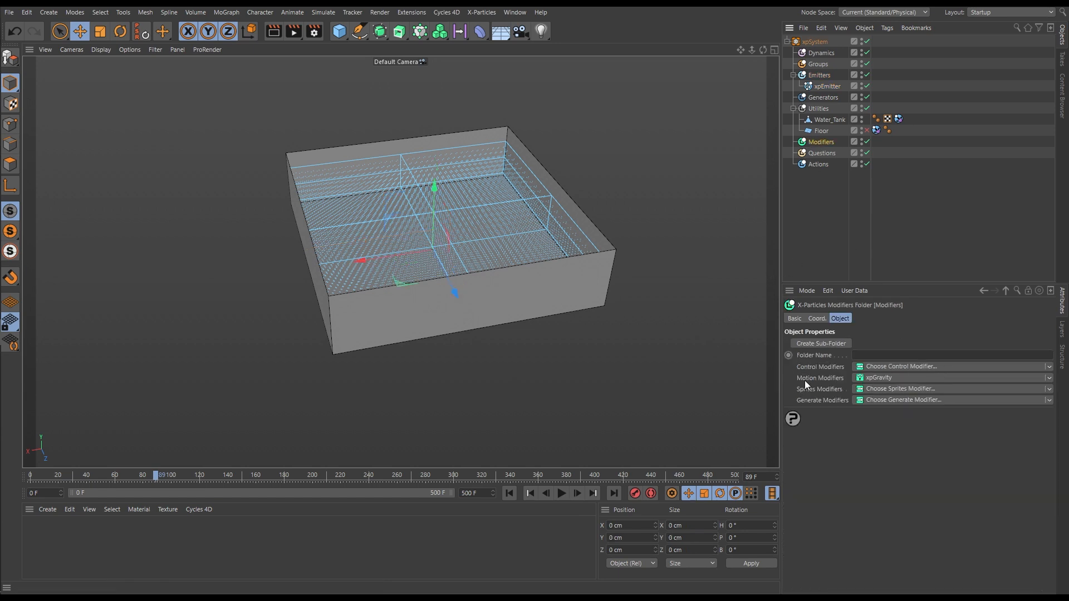
left_click(1049, 378)
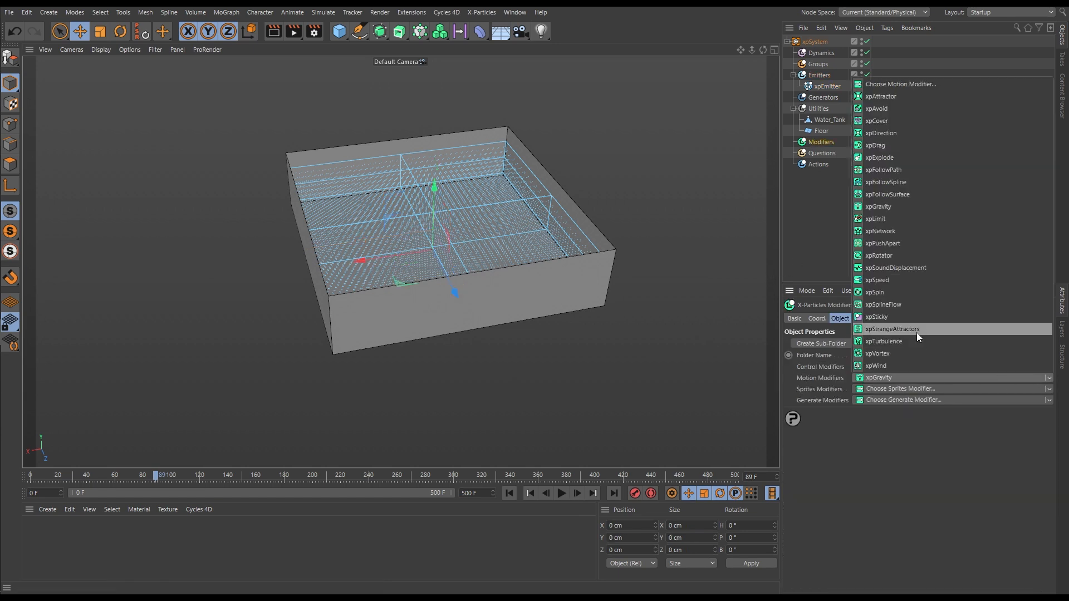
left_click(877, 206)
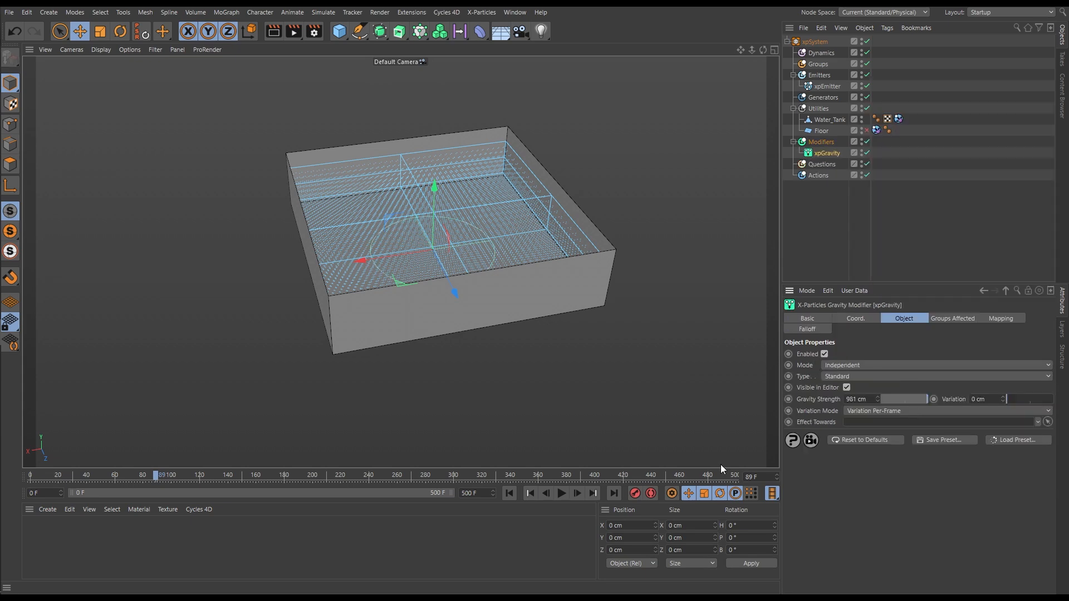
left_click(509, 499)
left_click(561, 493)
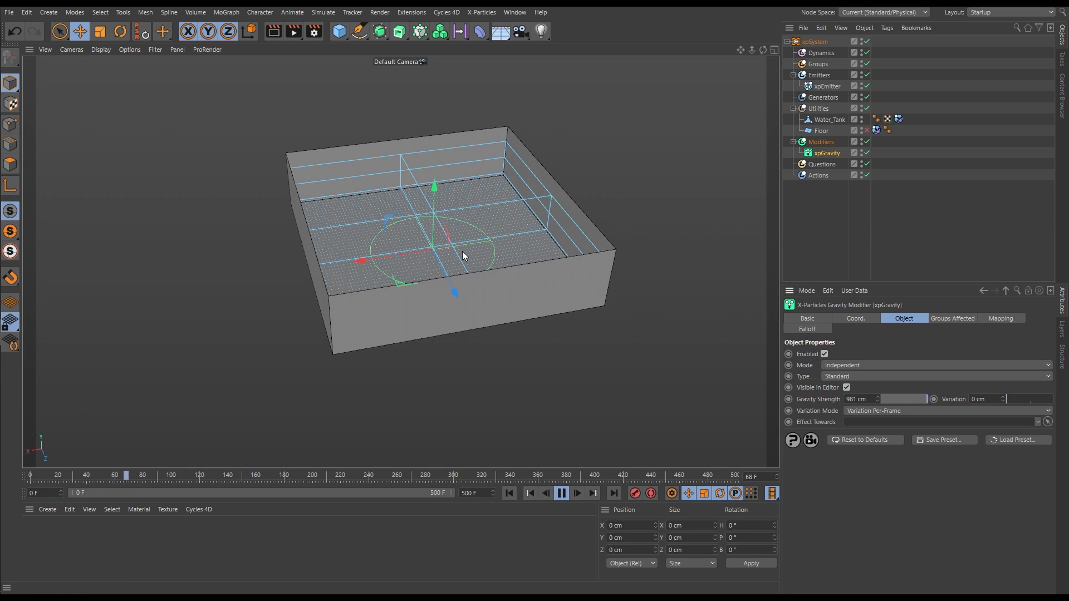
left_click(562, 498)
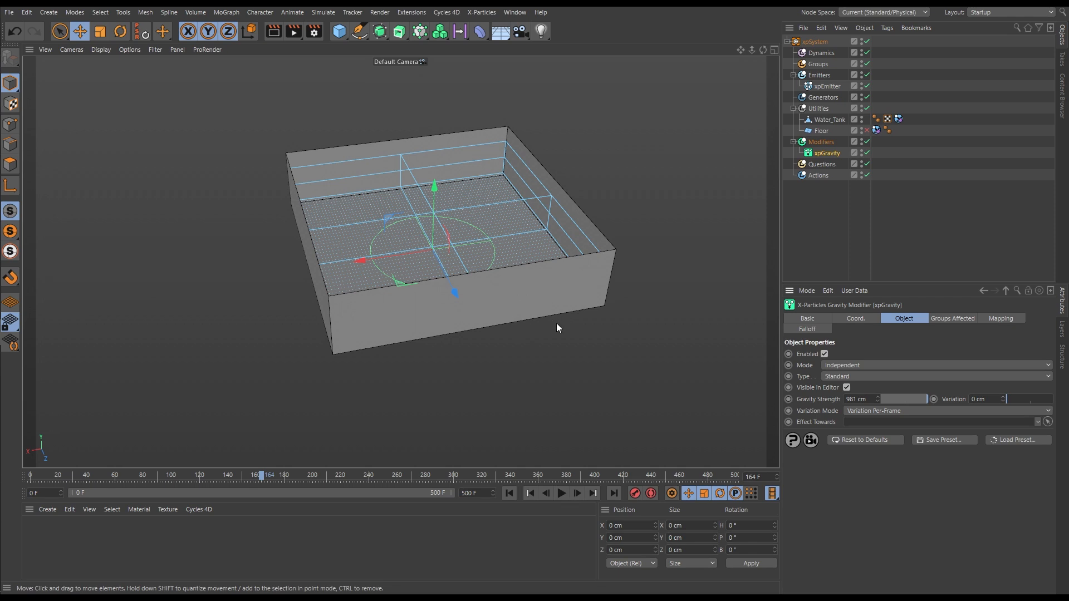
Add an xpFluidFX dynamics object and play the simulation from the first frame to check how the particles behave, then stop playback
left_click(822, 54)
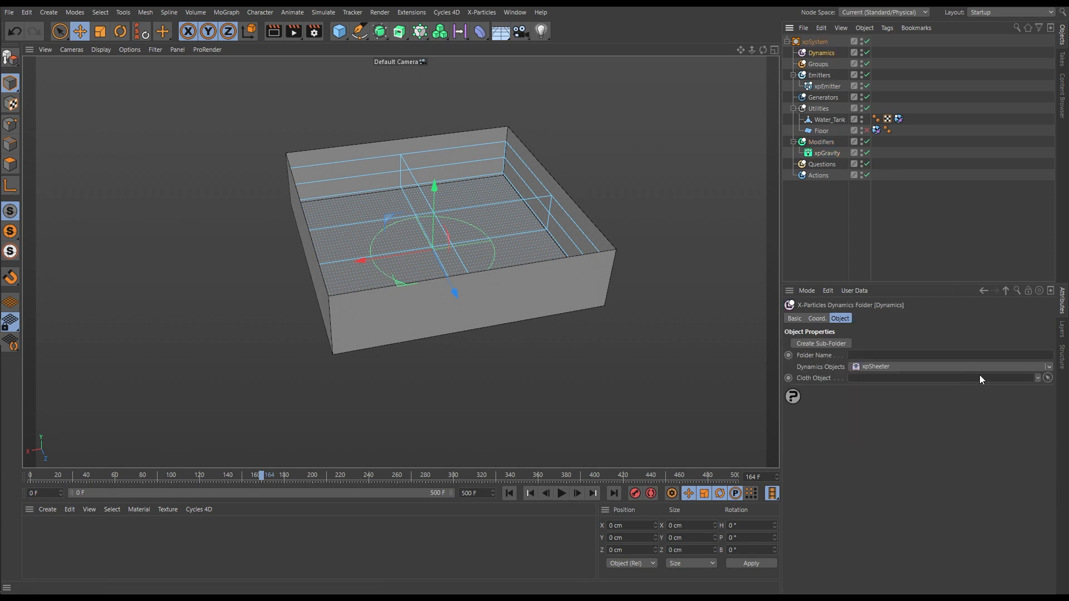
left_click(1050, 367)
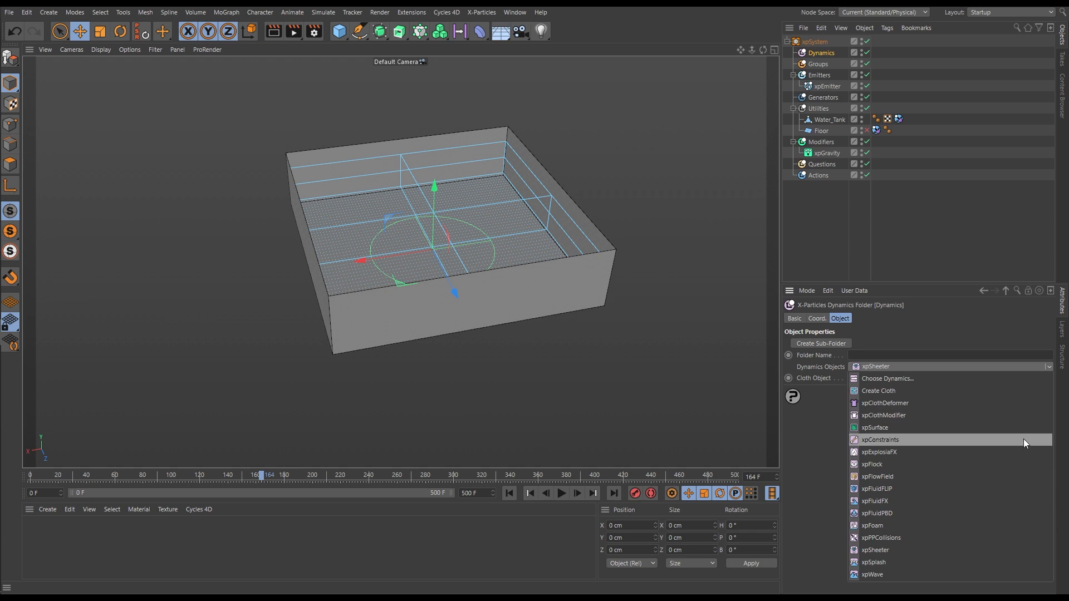
left_click(879, 500)
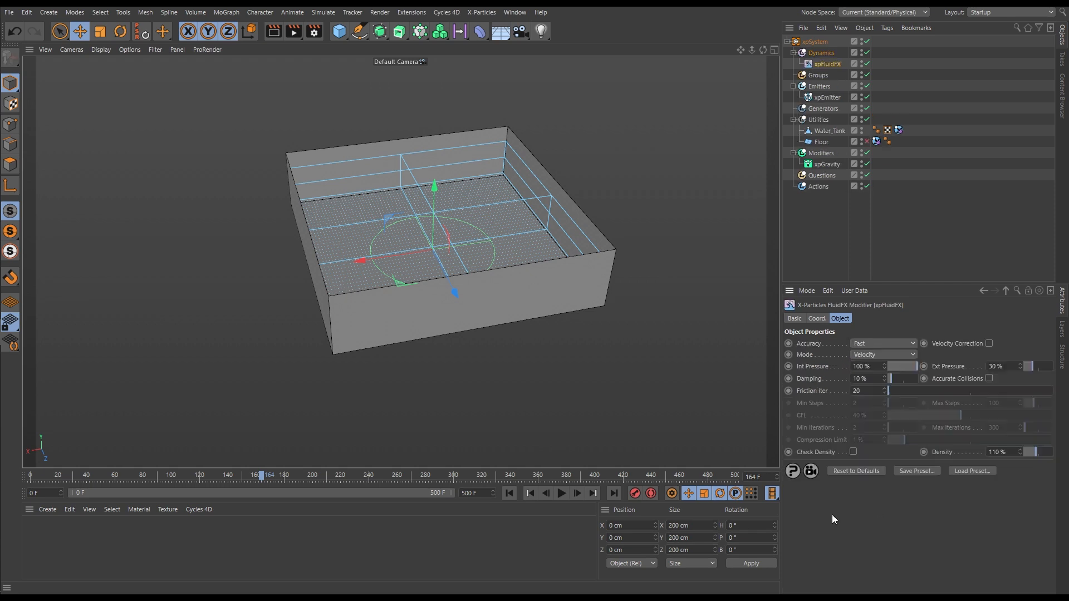
left_click(509, 494)
left_click(561, 493)
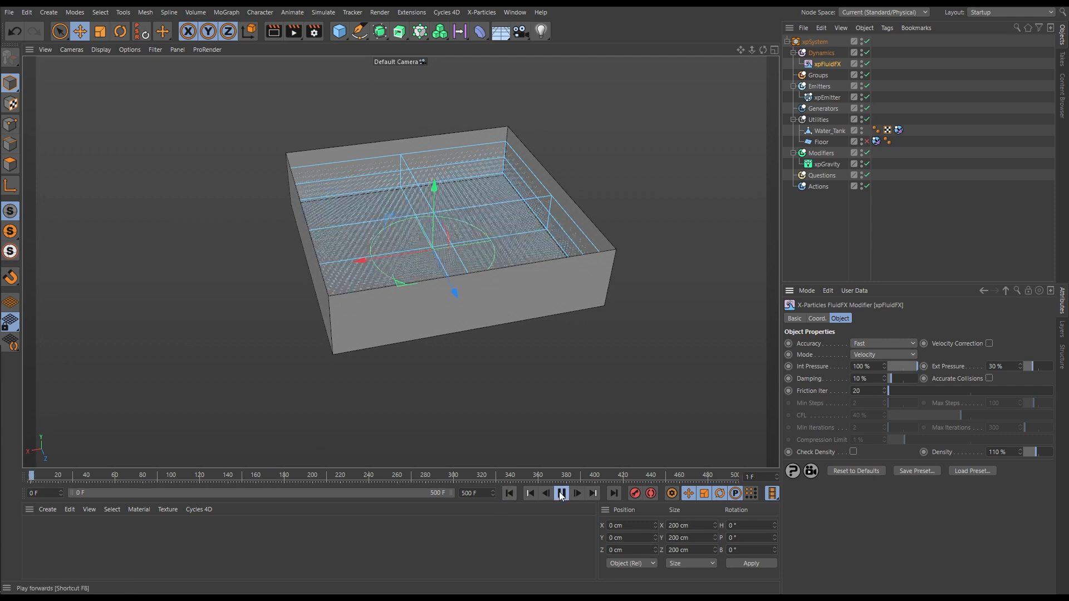
left_click(561, 493)
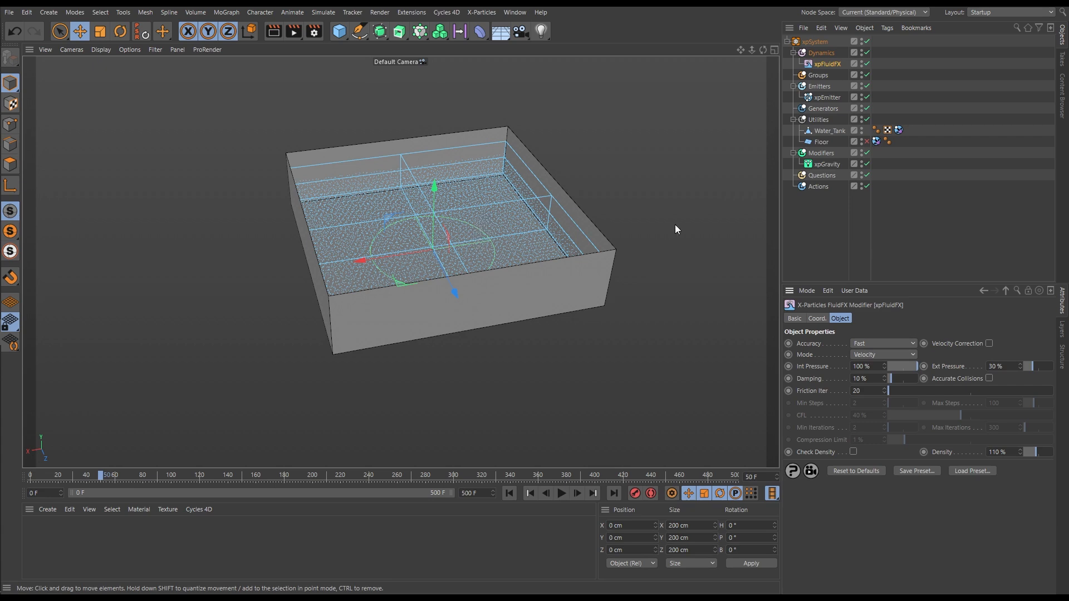
Set the emitter's particle editor display to Squares
left_click(828, 97)
left_click(805, 329)
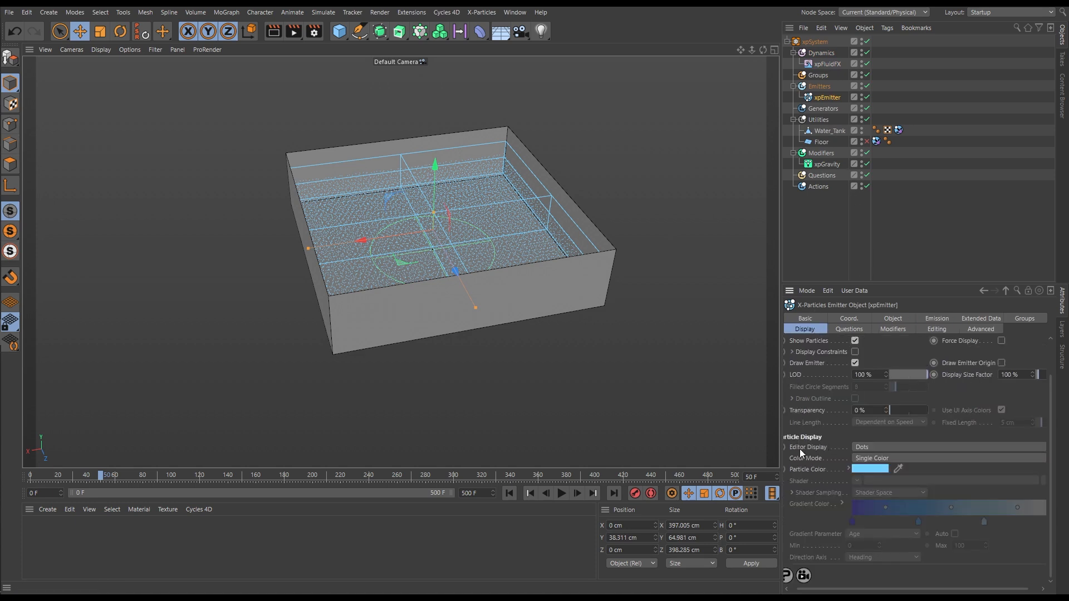
left_click(863, 448)
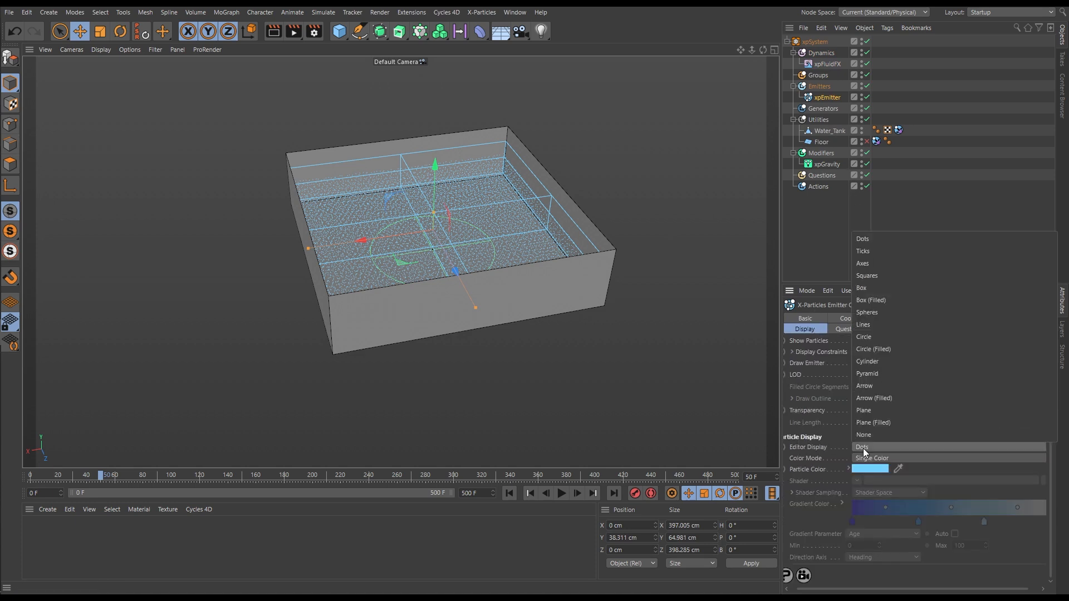
left_click(874, 279)
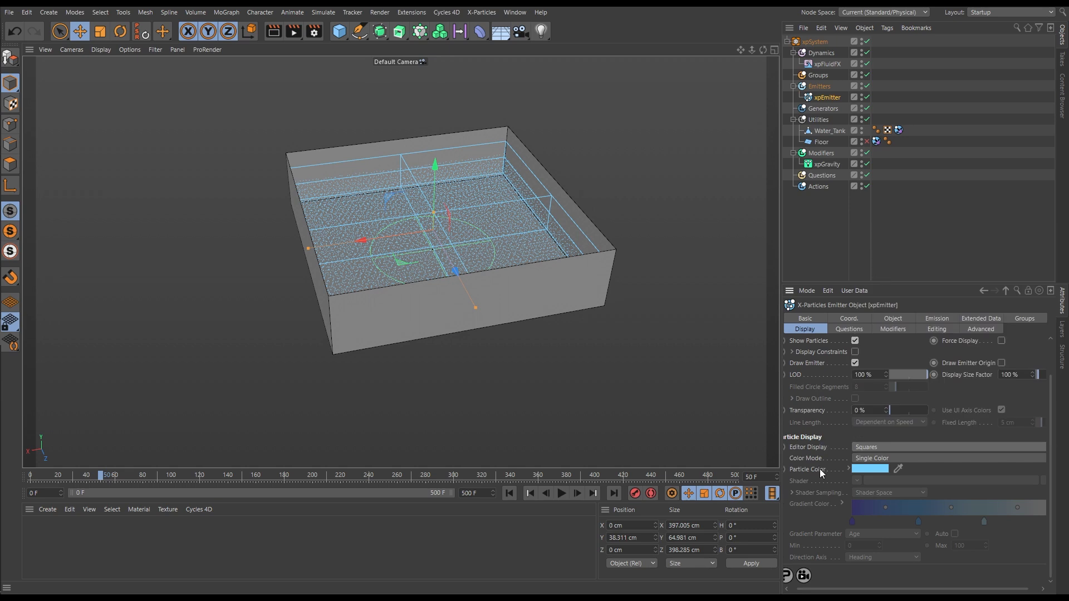
Set the emitter's color mode to Gradient (Parameter), driven by Speed with a maximum of 350 cm
left_click(873, 458)
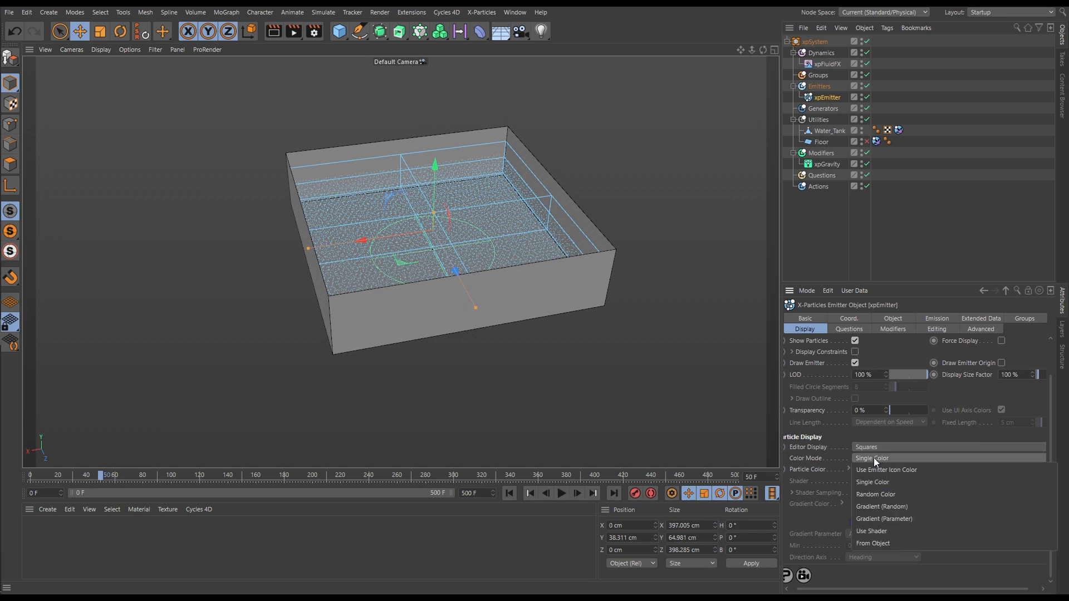
left_click(878, 519)
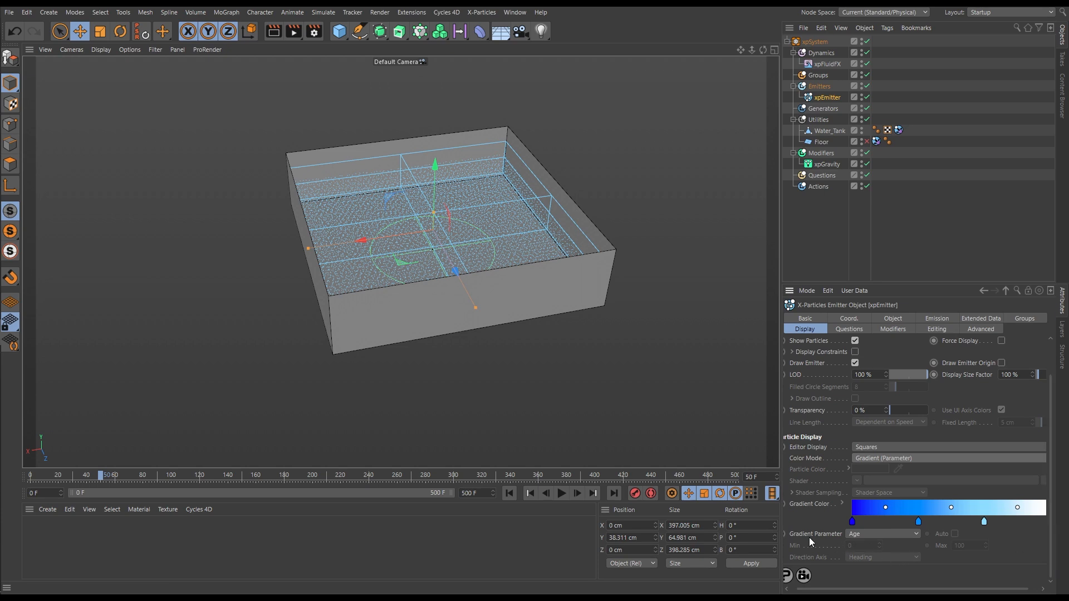
left_click(863, 536)
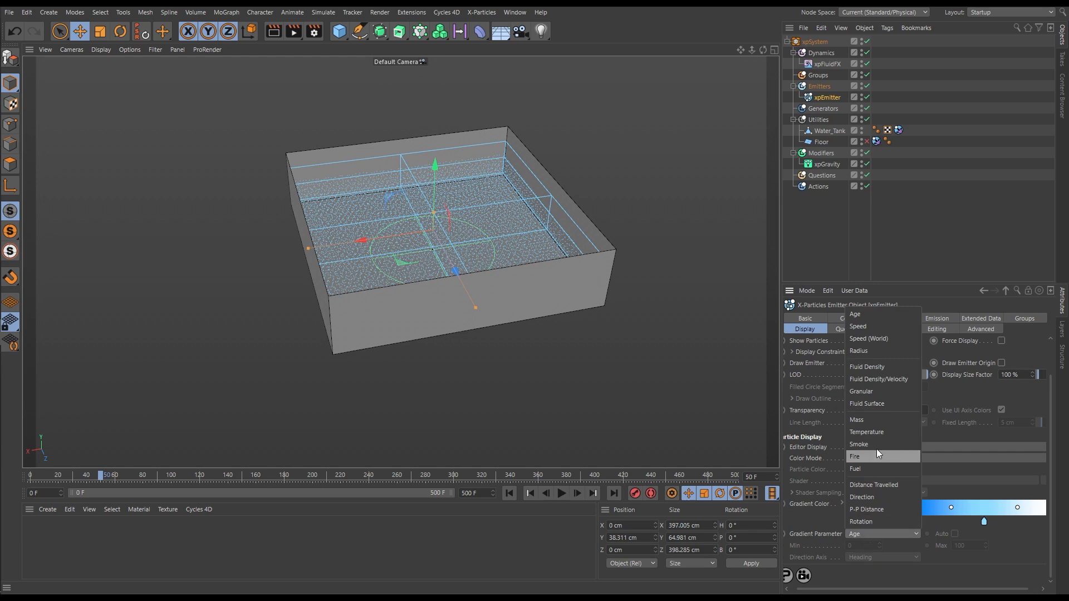
left_click(859, 327)
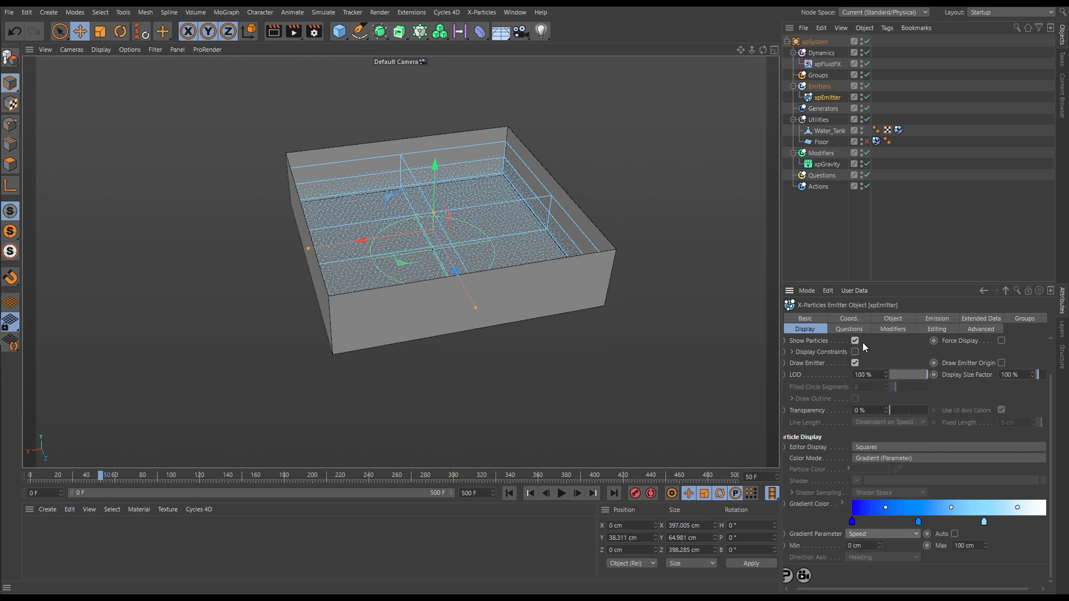
mouse_move(853, 525)
left_click(984, 546)
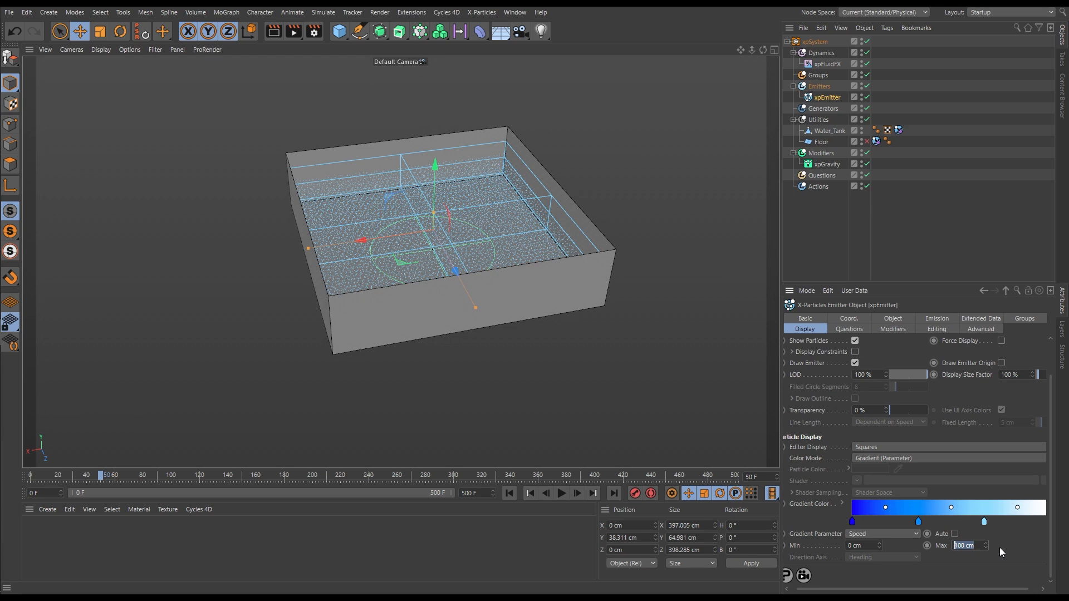
type("350")
Play the simulation from the first frame to check the speed-based particle coloring in the tank, then stop playback
left_click(508, 493)
left_click(562, 493)
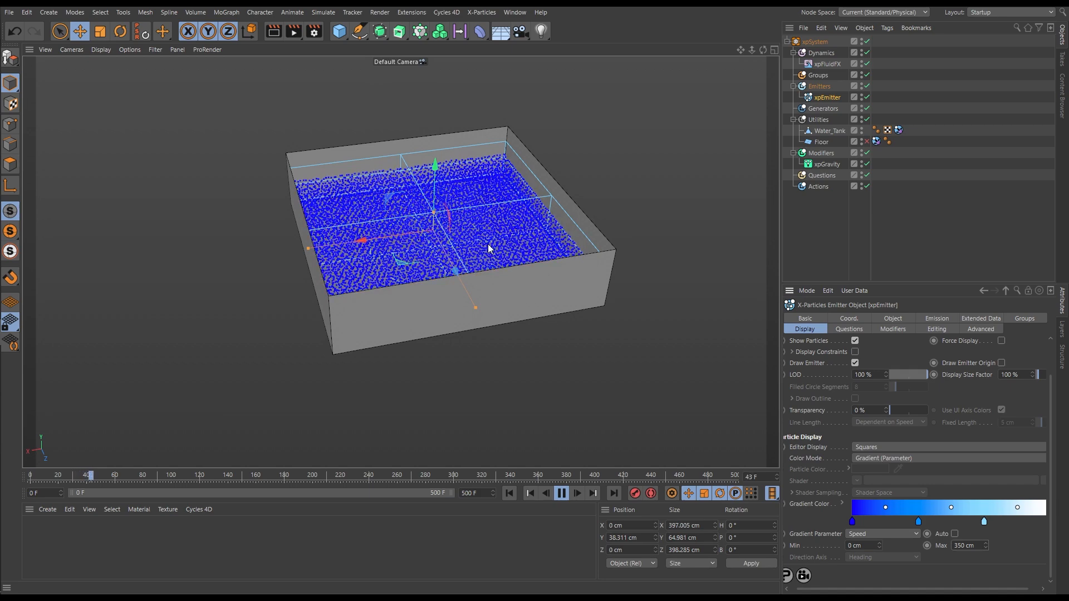
scroll(459, 260, "down", 4)
left_click_drag(459, 257, 462, 243, "alt")
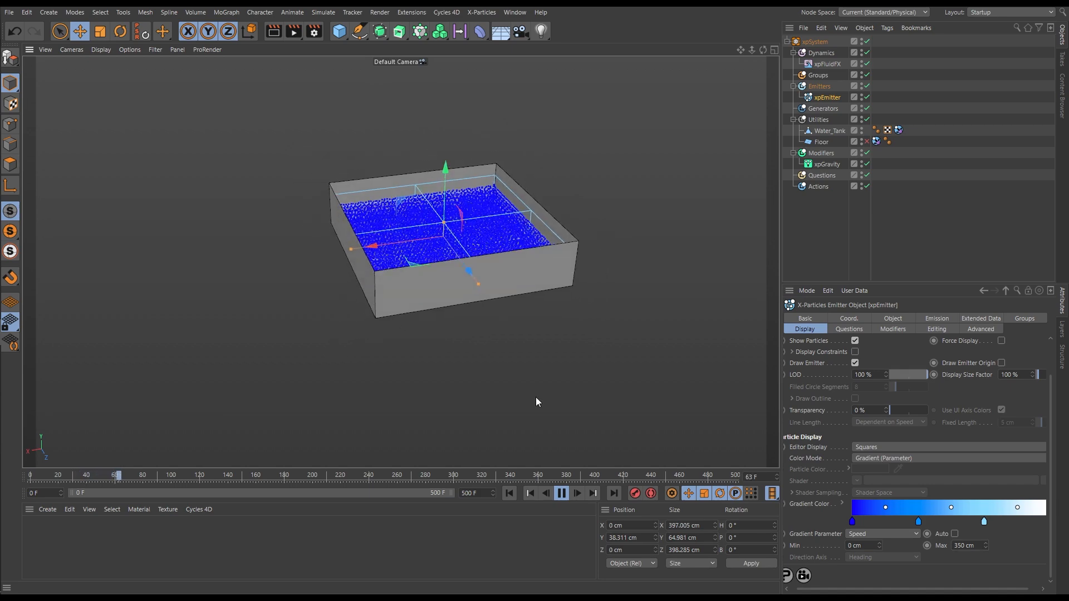
left_click(563, 493)
middle_click_drag(463, 306, 458, 333, "alt")
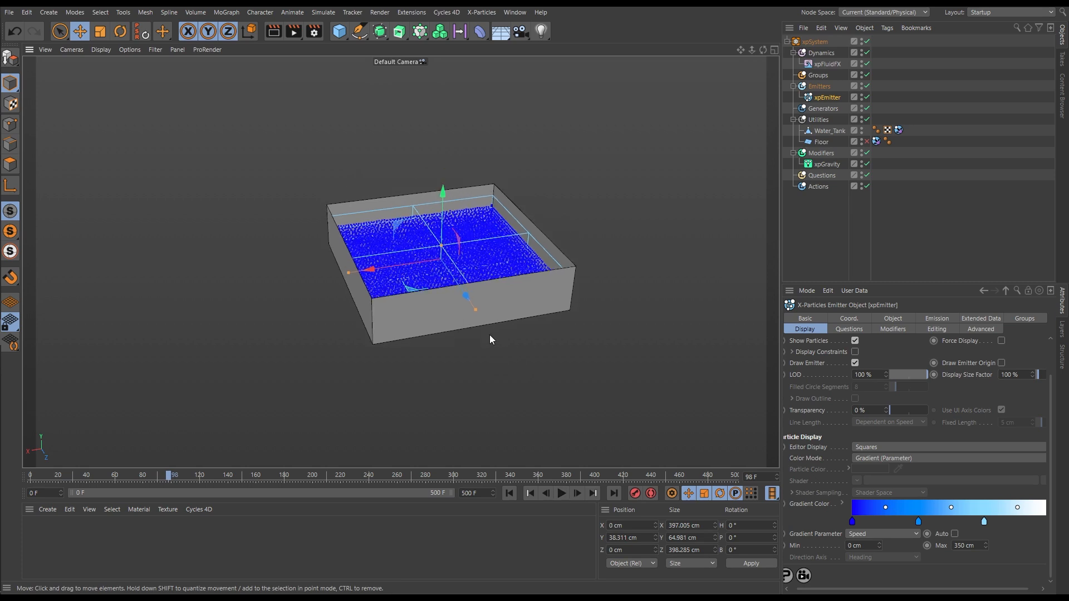
Hide Water_Tank in the viewport, turn off Draw Emitter for the emitter, and clear the selection
left_click(861, 128)
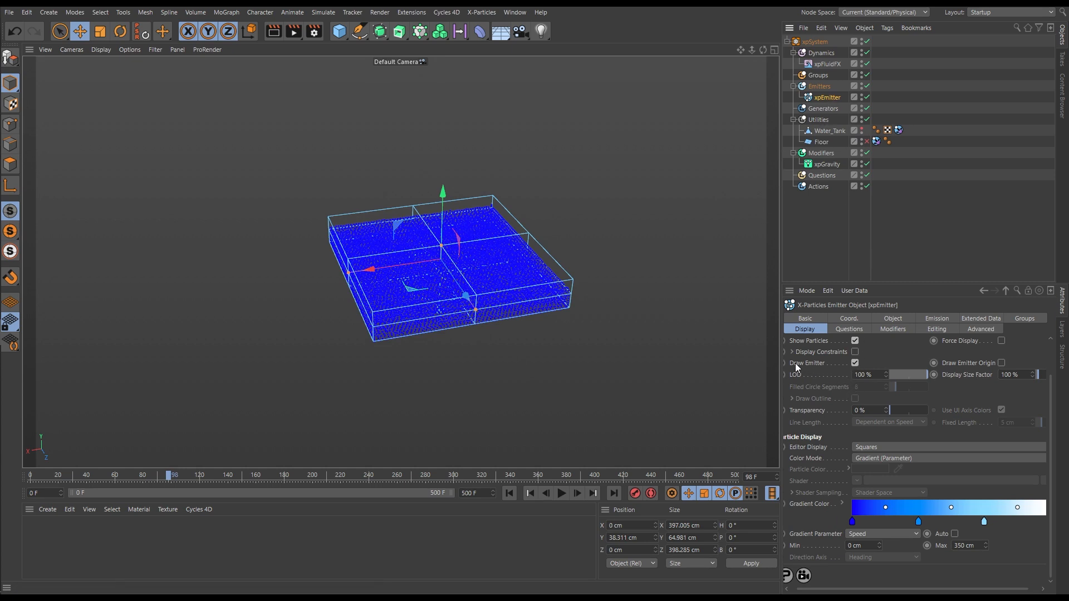
left_click(855, 362)
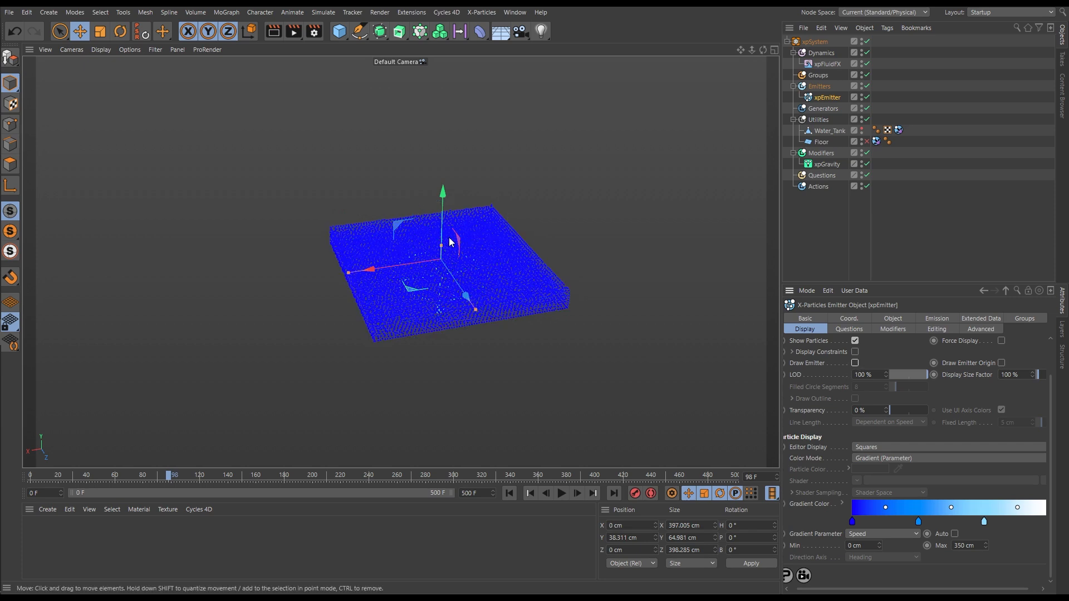
left_click(765, 272)
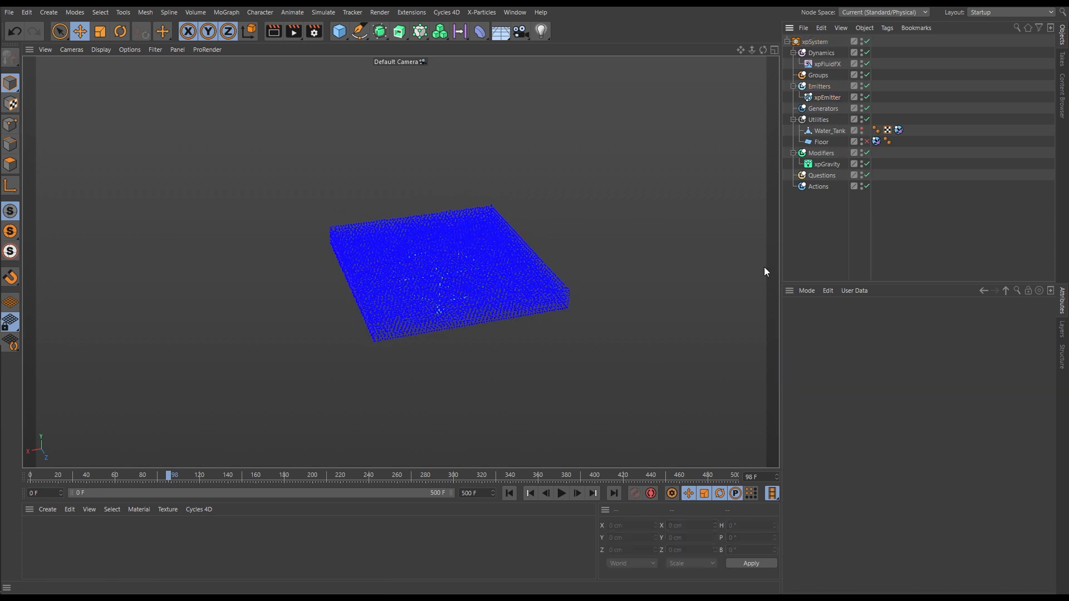
Play the simulation from the first frame to examine the exposed fluid particles, then stop playback
left_click(509, 493)
left_click(561, 493)
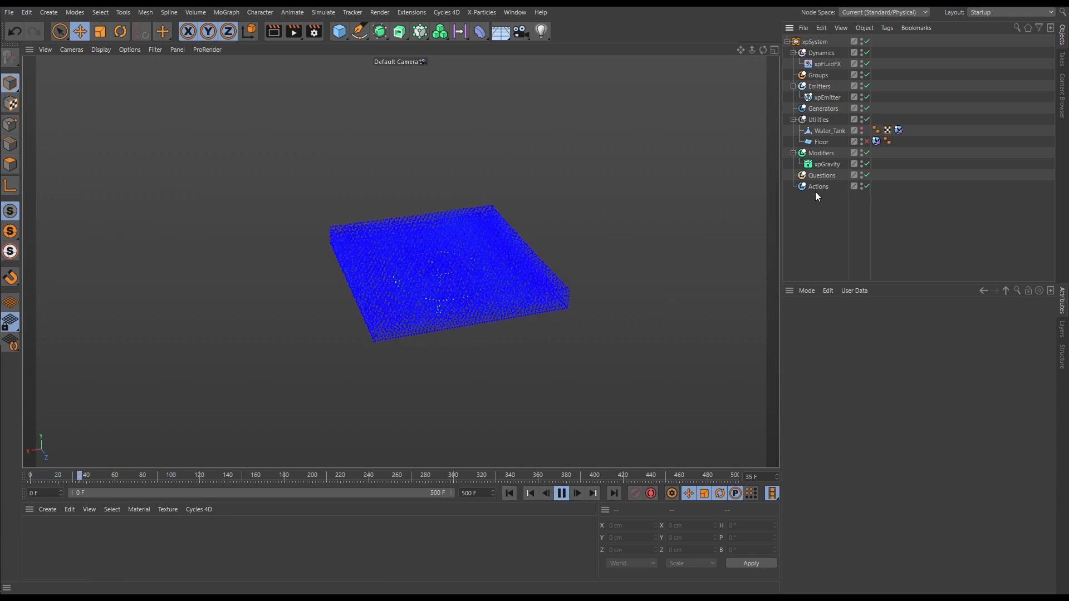
left_click_drag(509, 246, 415, 298, "alt")
left_click(561, 494)
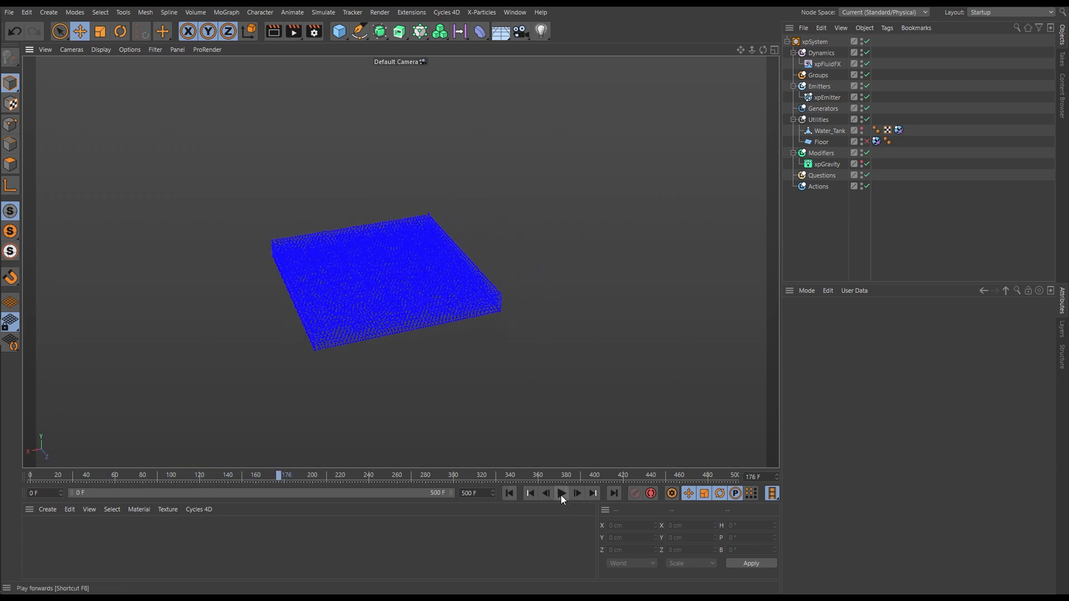
Rewind the animation, advance to frame 1, and add an xpSplash dynamics object
left_click(509, 494)
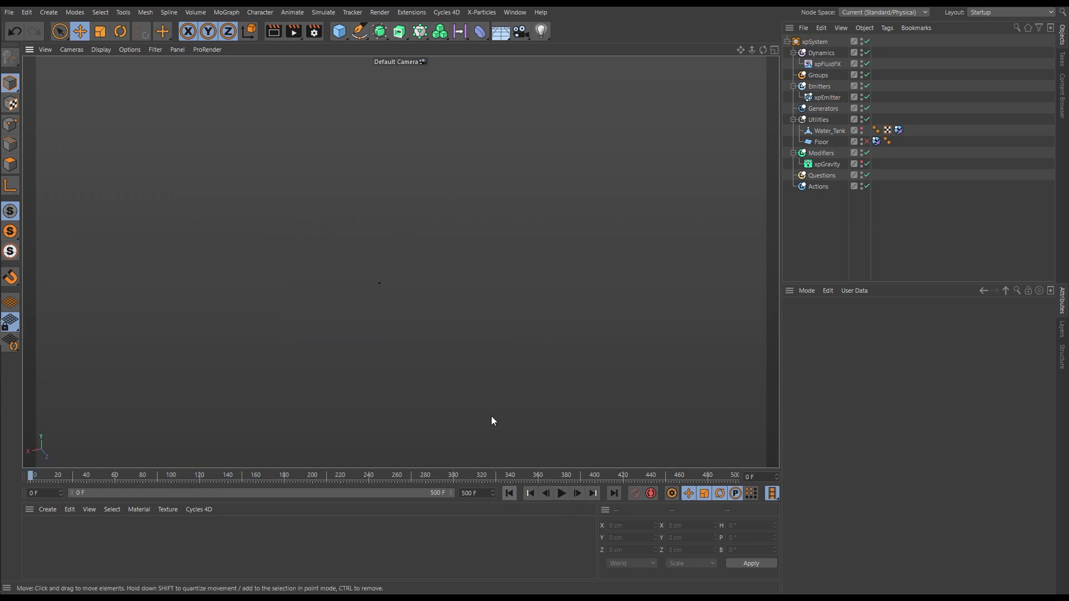
left_click(576, 494)
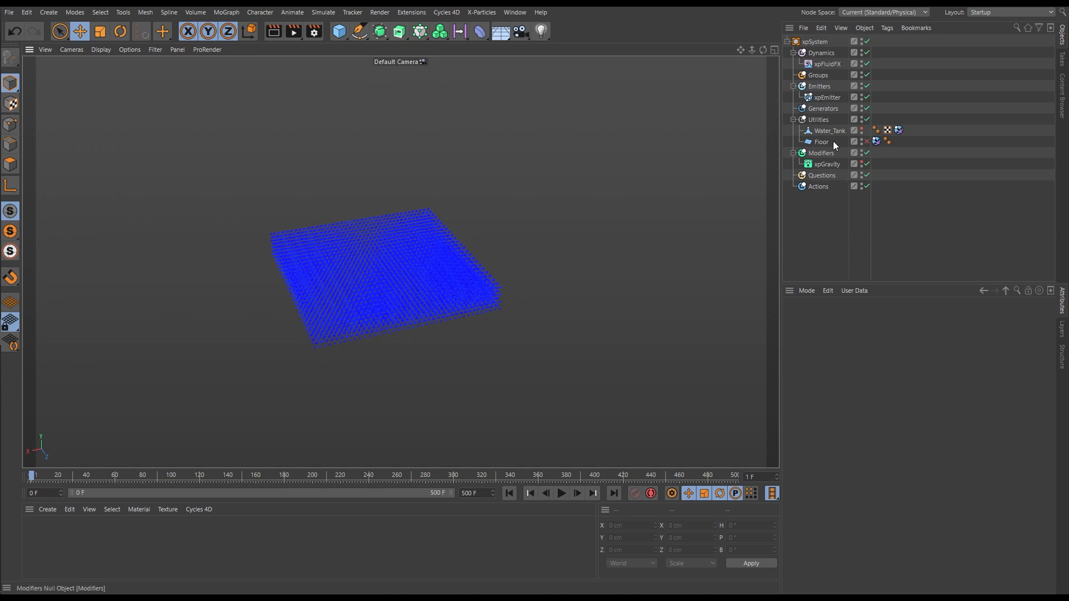
left_click(826, 54)
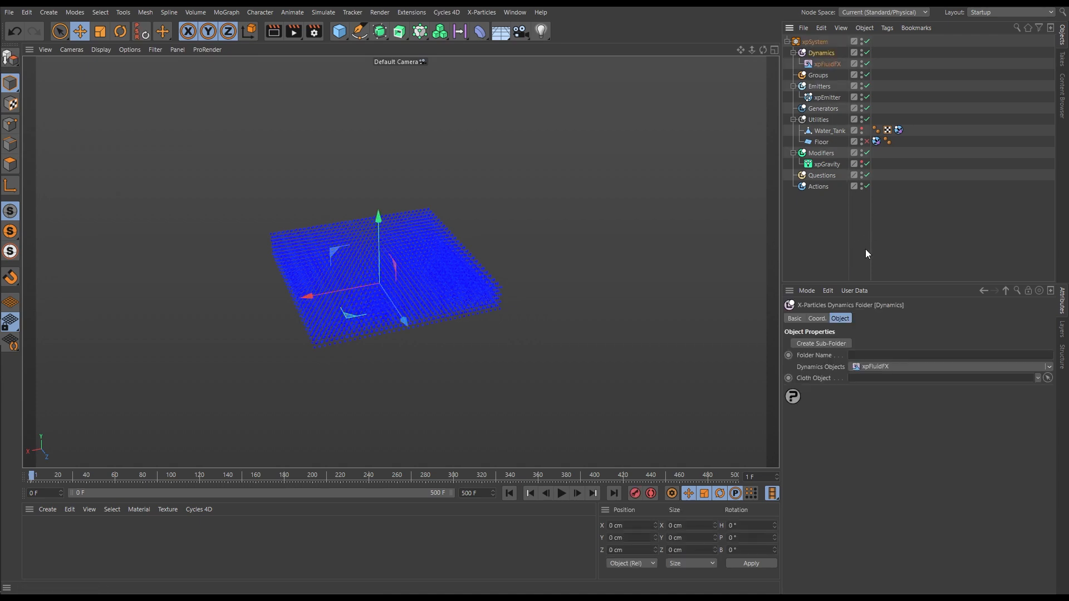
left_click(1049, 366)
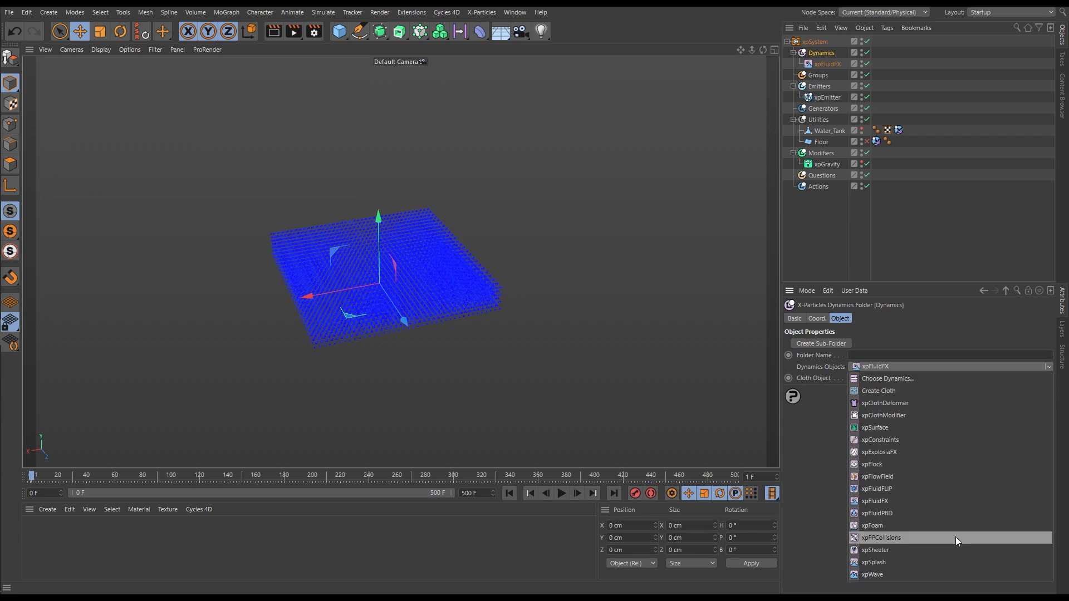
left_click(880, 561)
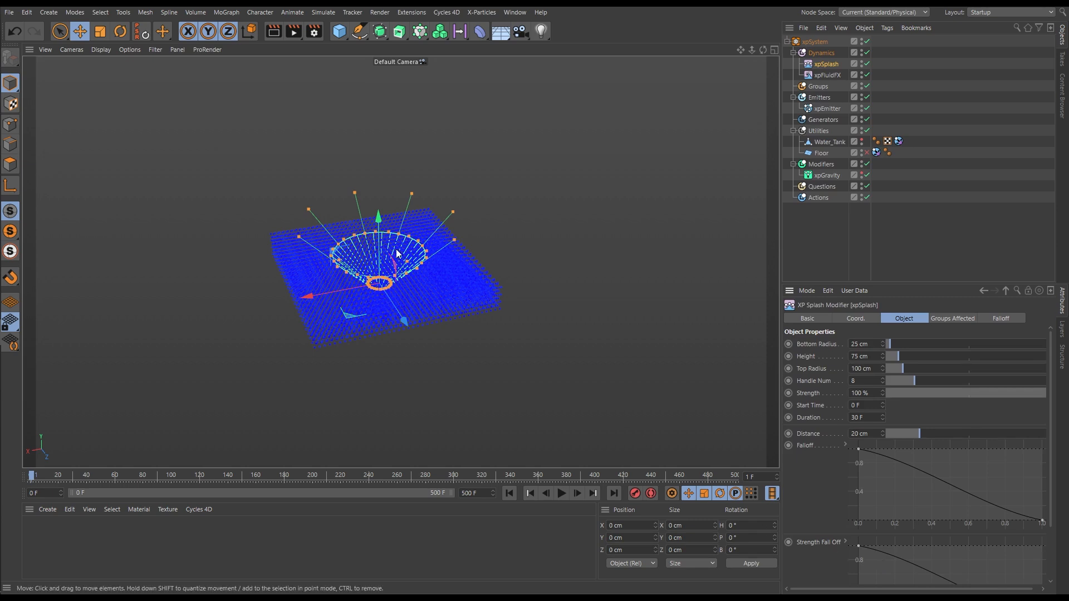
Raise the splash modifier above the particles to a Y position of about 160 cm
left_click_drag(402, 282, 396, 148, "alt")
left_click_drag(395, 247, 412, 332, "alt")
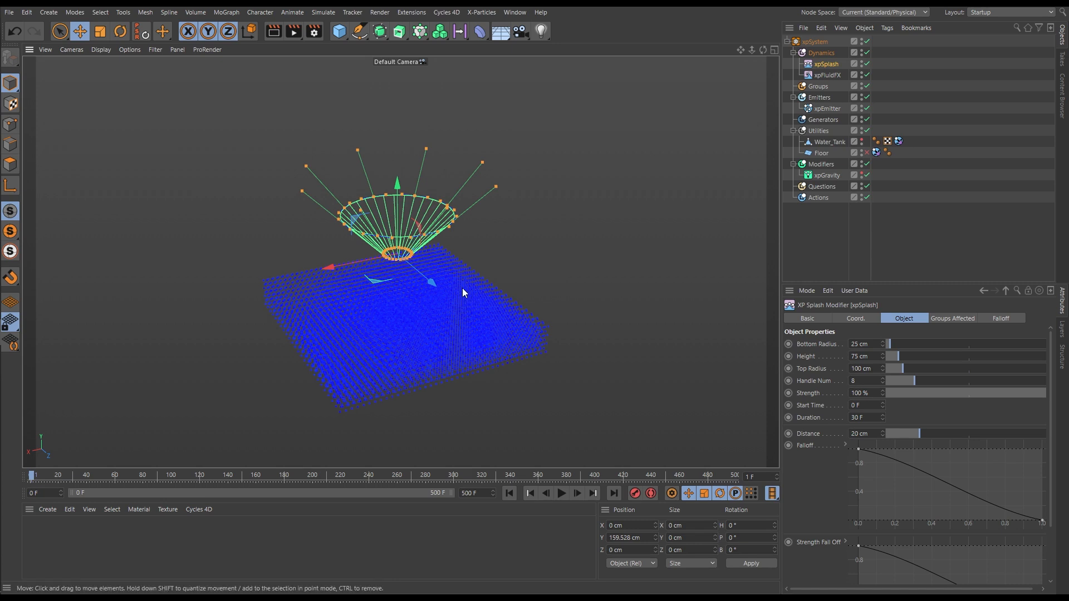
left_click_drag(500, 300, 386, 295, "alt")
Play the simulation to check how the splash modifier moves the water, pausing partway at frame 12 and stopping again at frame 127
left_click(561, 493)
left_click(561, 494)
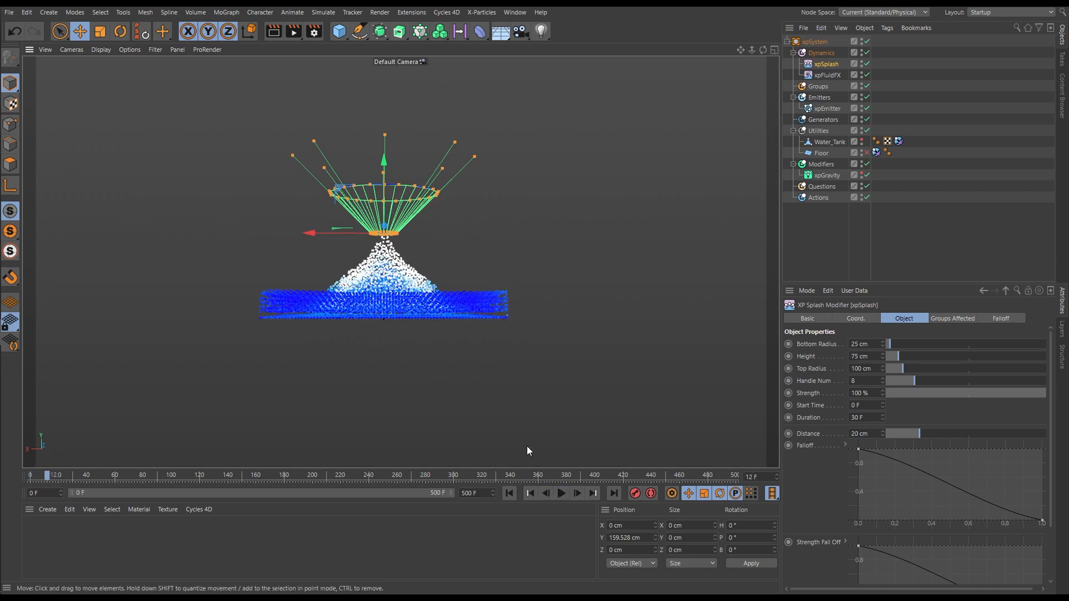
left_click(561, 493)
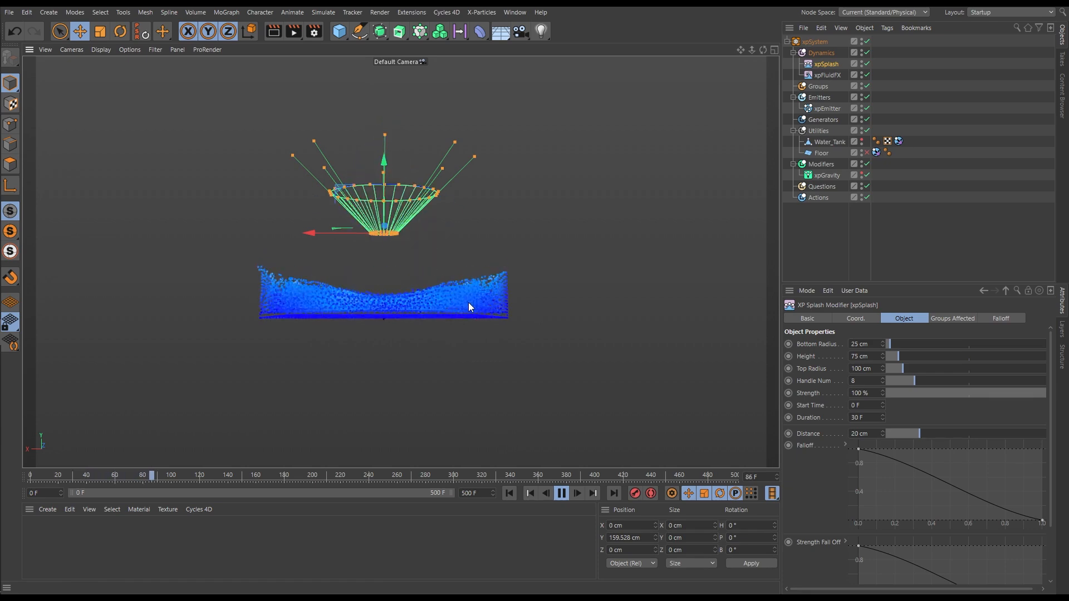
left_click(561, 493)
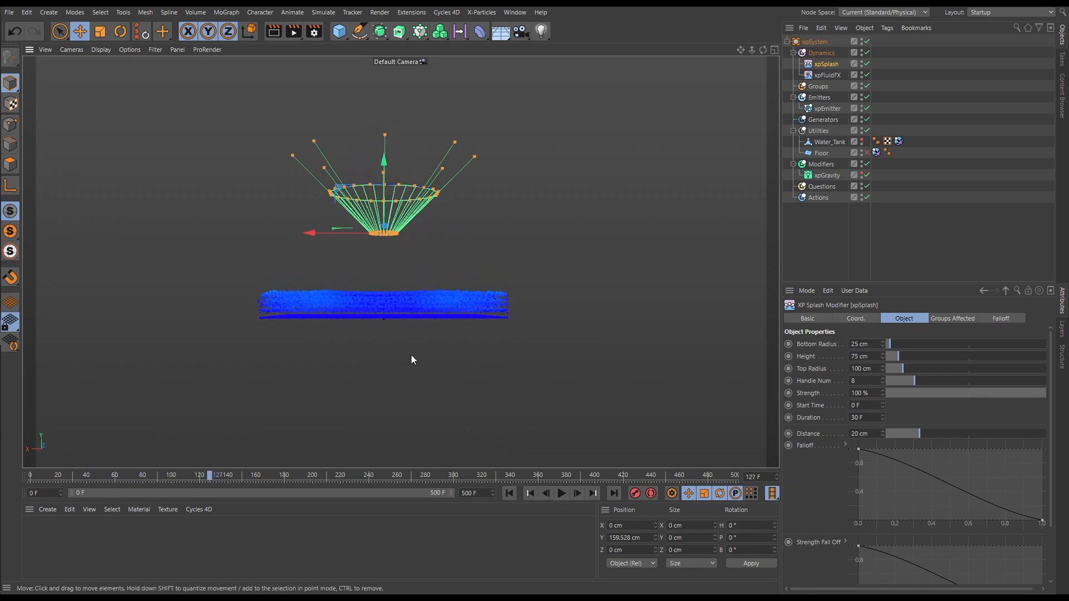
Set the splash modifier's bottom radius to 52 cm, height to 102.3 cm and top radius to 99 cm
middle_click_drag(411, 356, 434, 375, "alt")
left_click_drag(430, 354, 429, 371, "alt")
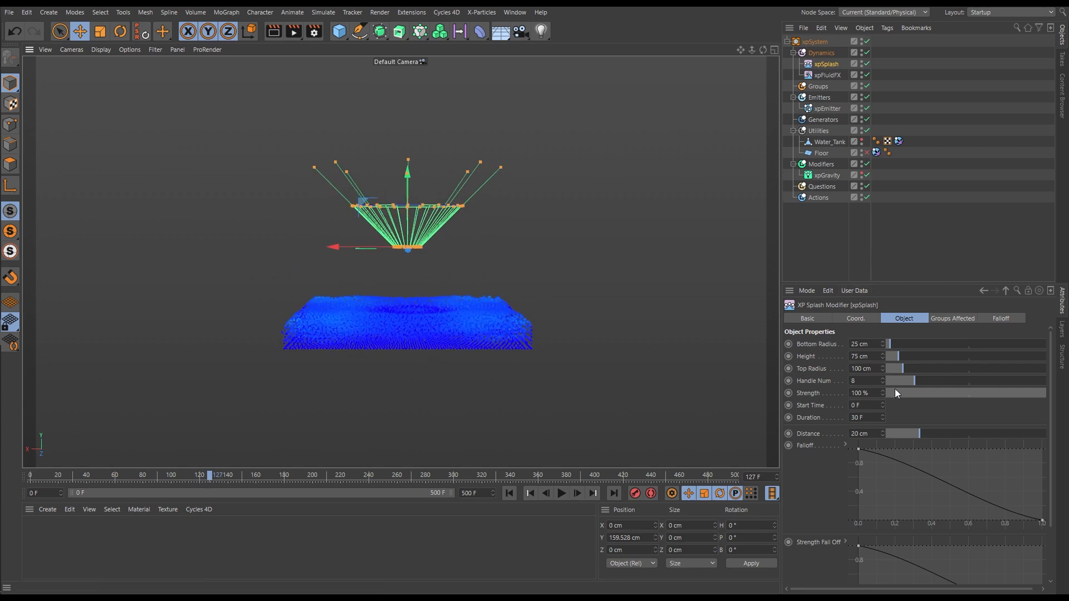
left_click_drag(424, 228, 431, 253, "alt")
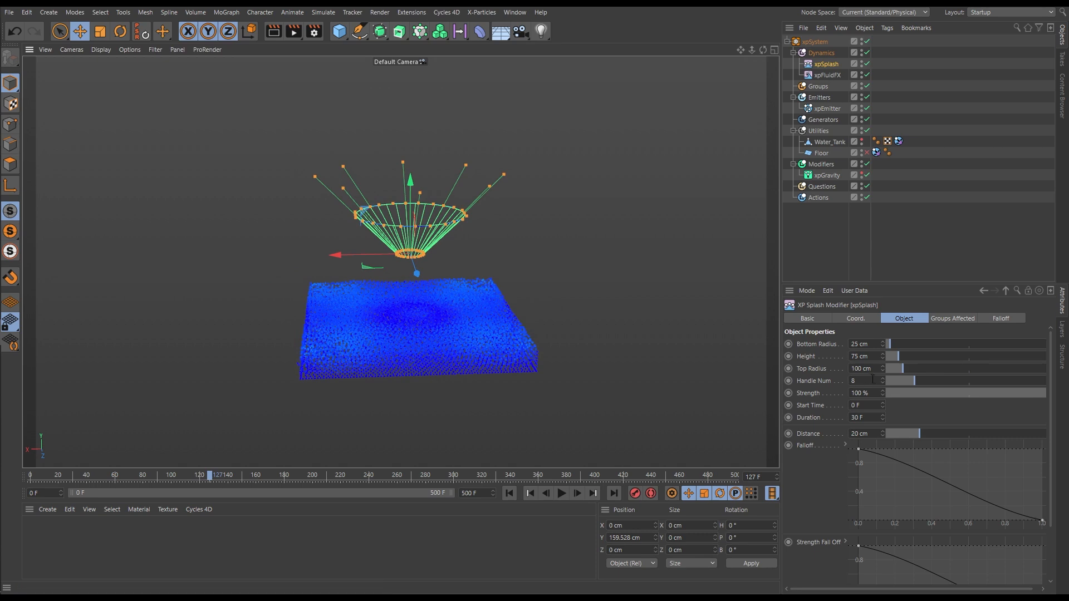
left_click_drag(890, 346, 903, 386)
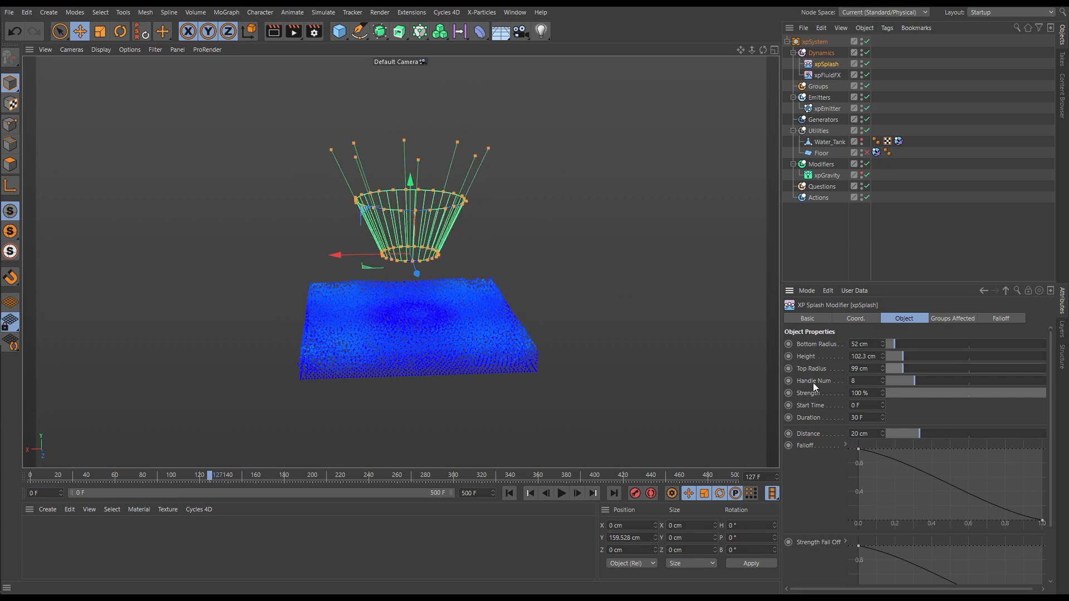
Examine the splash modifier's cone and its handles up close from a raised angle
right_click_drag(408, 215, 479, 217, "alt")
middle_click_drag(440, 261, 468, 271, "alt")
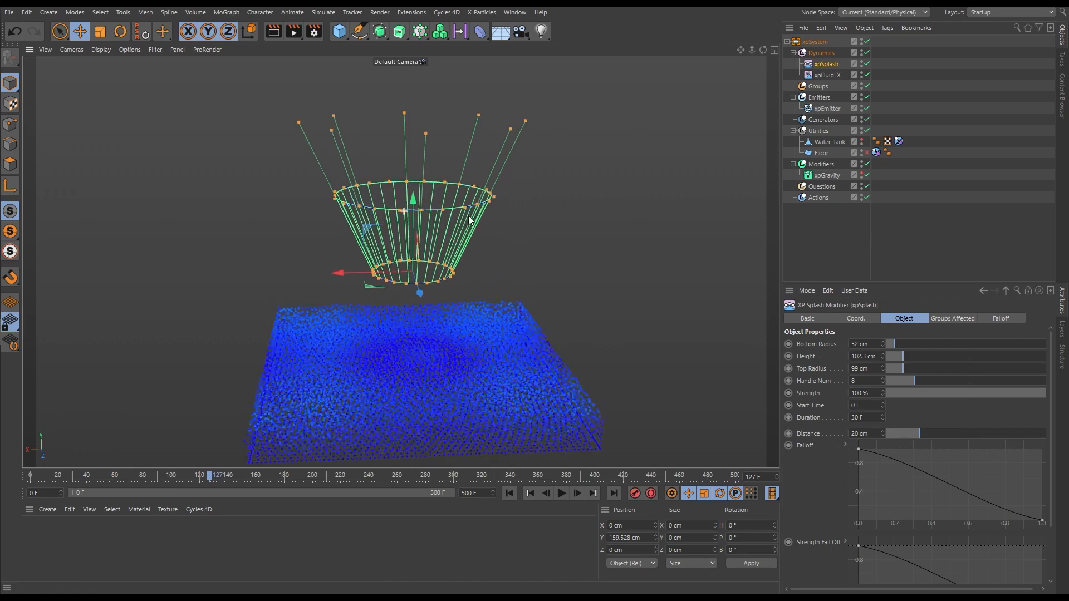
mouse_move(476, 268)
left_mouse_down("alt")
mouse_move(511, 249)
mouse_move(491, 261)
left_mouse_up("alt")
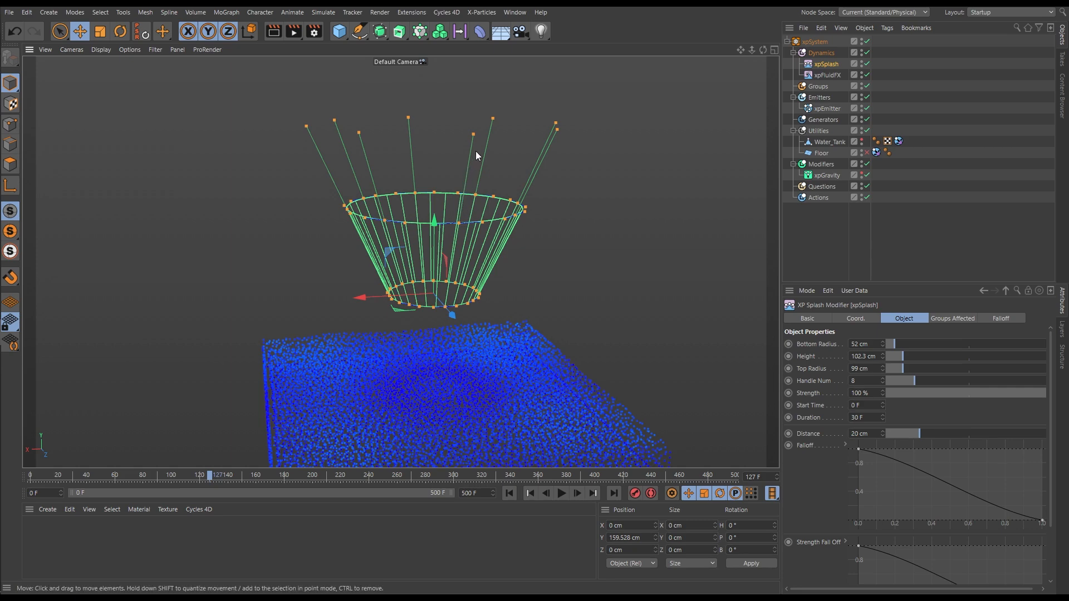
left_click_drag(476, 161, 485, 177, "alt")
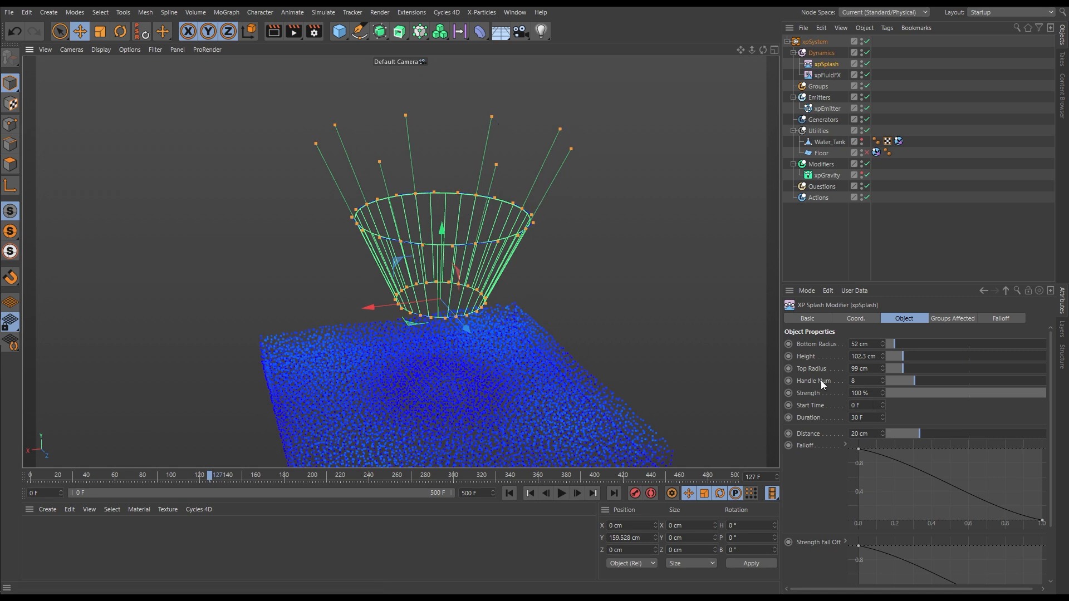
Try other handle counts on the splash modifier and return Handle Num to 8
left_click(881, 378)
left_click(881, 378)
left_click(881, 377)
left_click(881, 377)
left_click(881, 377)
left_click(881, 378)
left_click(882, 383)
left_click(882, 383)
left_click(882, 383)
left_click(882, 383)
left_click(882, 383)
left_click(882, 383)
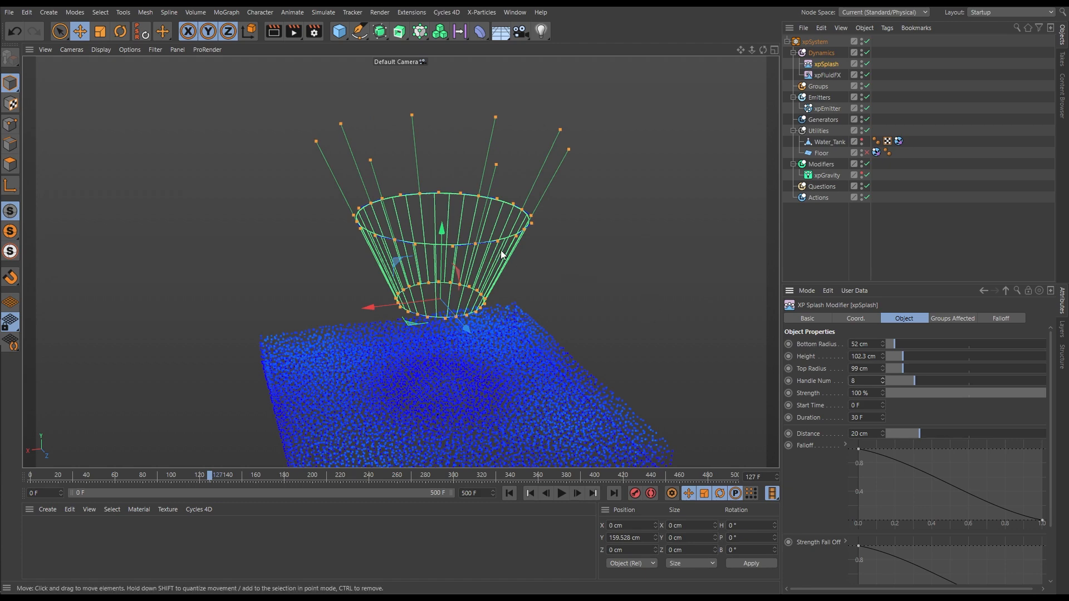
Lower the splash modifier to a Y position of about 29 cm so its base meets the water particles
scroll(495, 253, "down", 2)
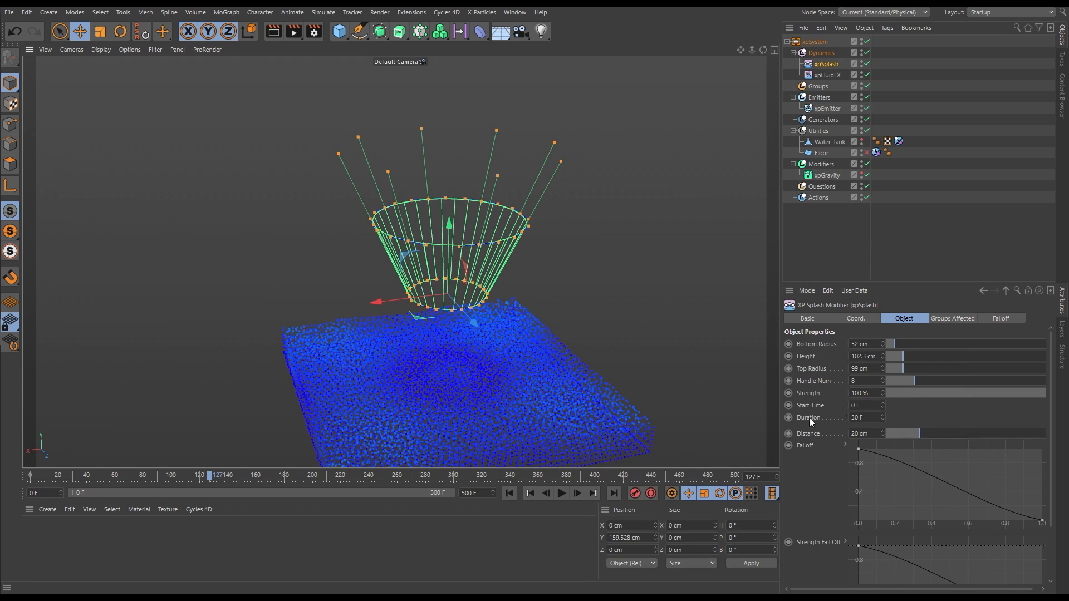
middle_click_drag(426, 346, 405, 309, "alt")
left_click_drag(437, 313, 407, 308, "alt")
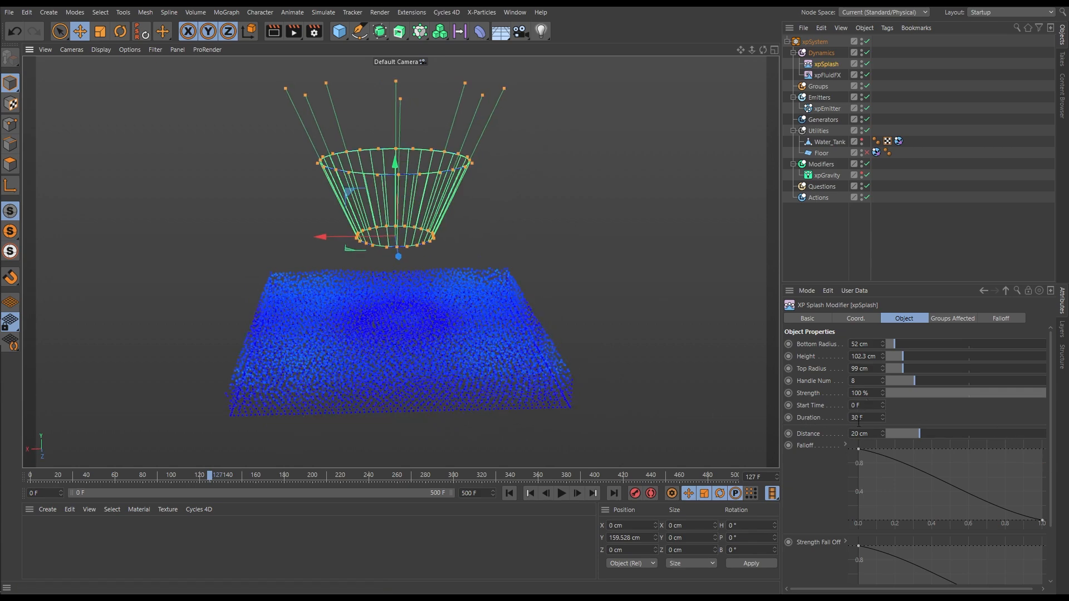
left_click_drag(536, 348, 518, 315, "alt")
left_click_drag(420, 184, 411, 271)
left_click_drag(431, 340, 429, 314, "alt")
left_click_drag(417, 250, 453, 363)
key("ctrl+z")
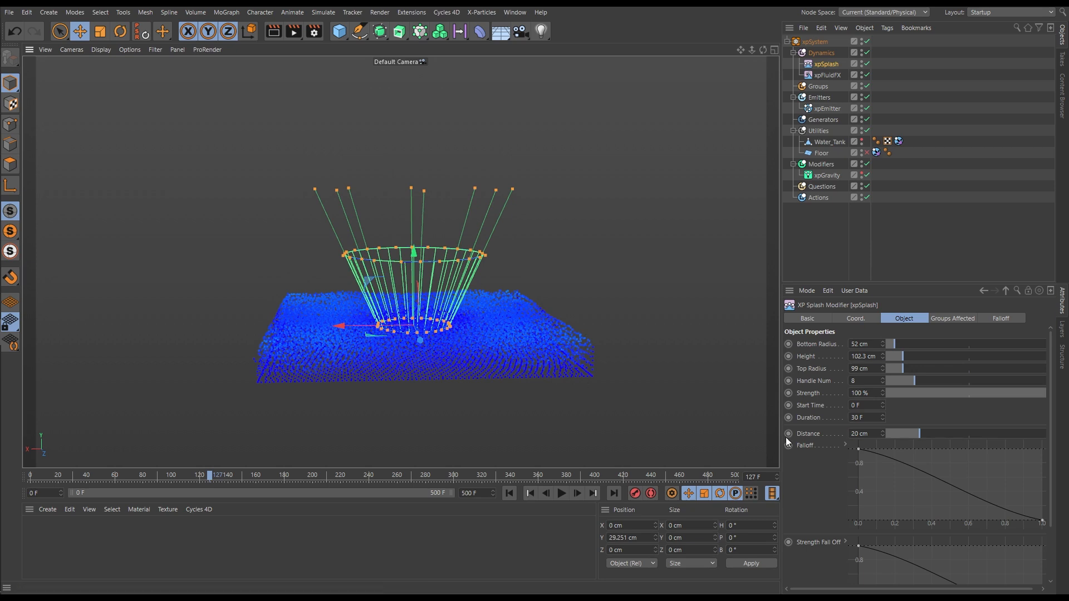
Set the splash modifier's start time to 30 F and its duration to 1 F
left_click(867, 406)
type("30")
key("Return")
left_click(867, 417)
type("1")
key("Return")
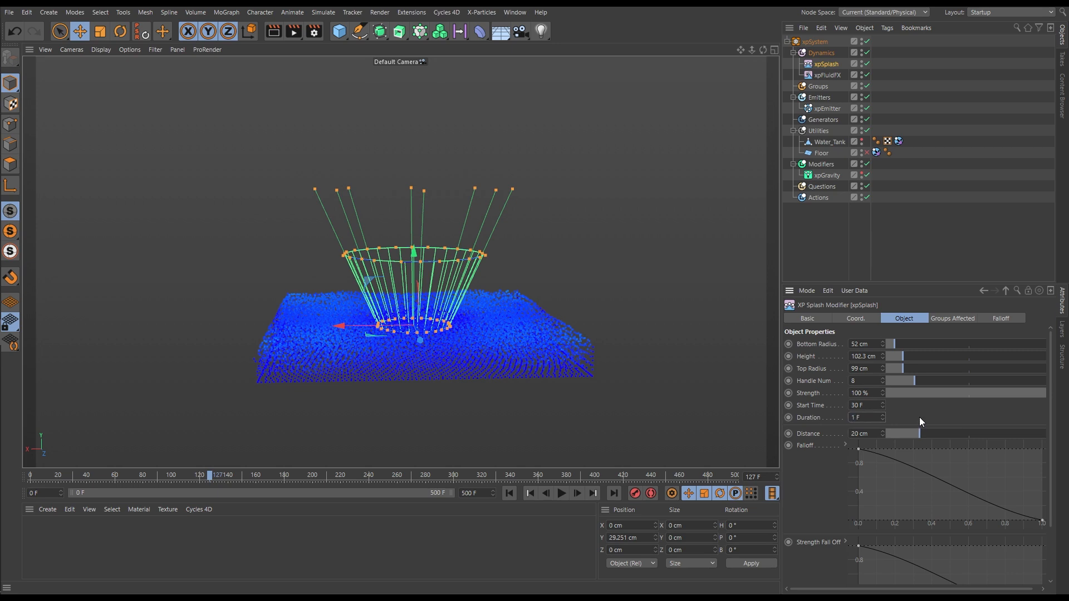
Play the simulation from the start to check the one-frame splash from a raised angle, stopping at frame 163
left_click(509, 493)
left_click(561, 493)
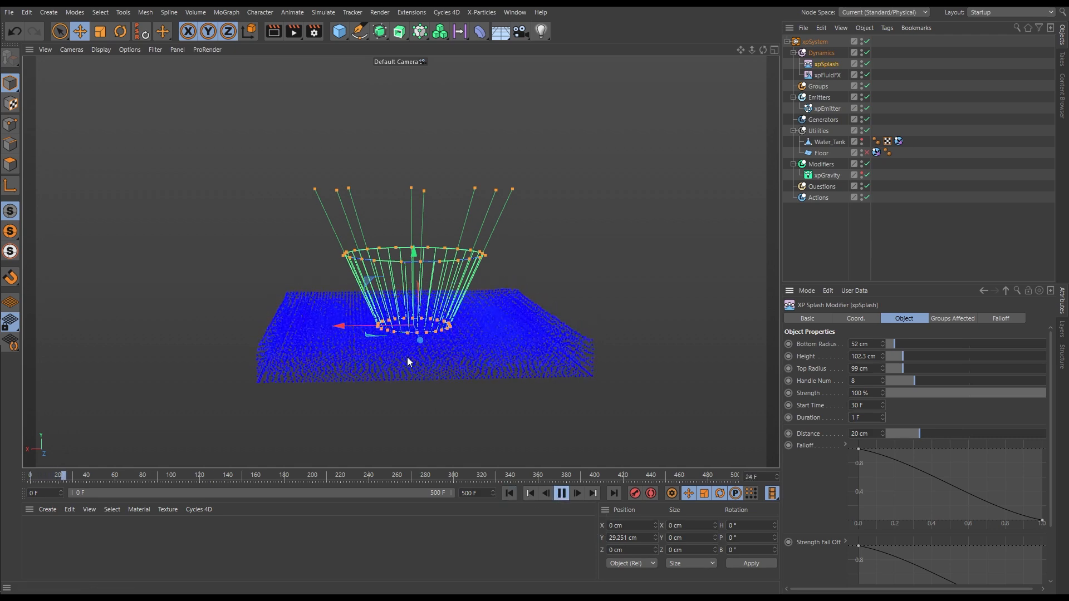
left_click_drag(428, 356, 670, 394, "alt")
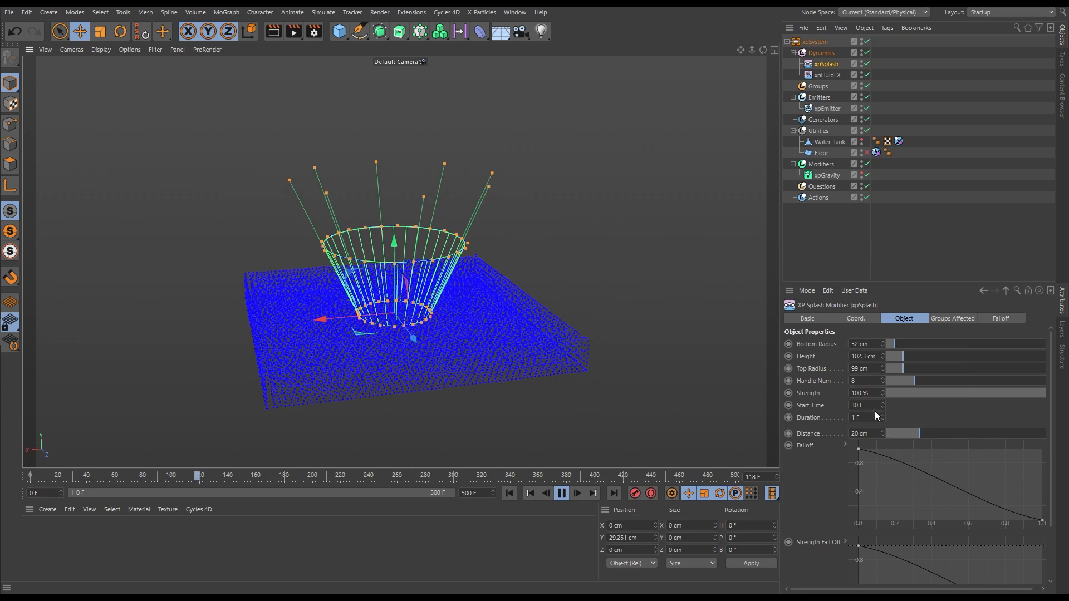
left_click(564, 494)
Set the splash duration to 20 F and replay the simulation from the start twice, stopping at frame 108
type("20")
key("Return")
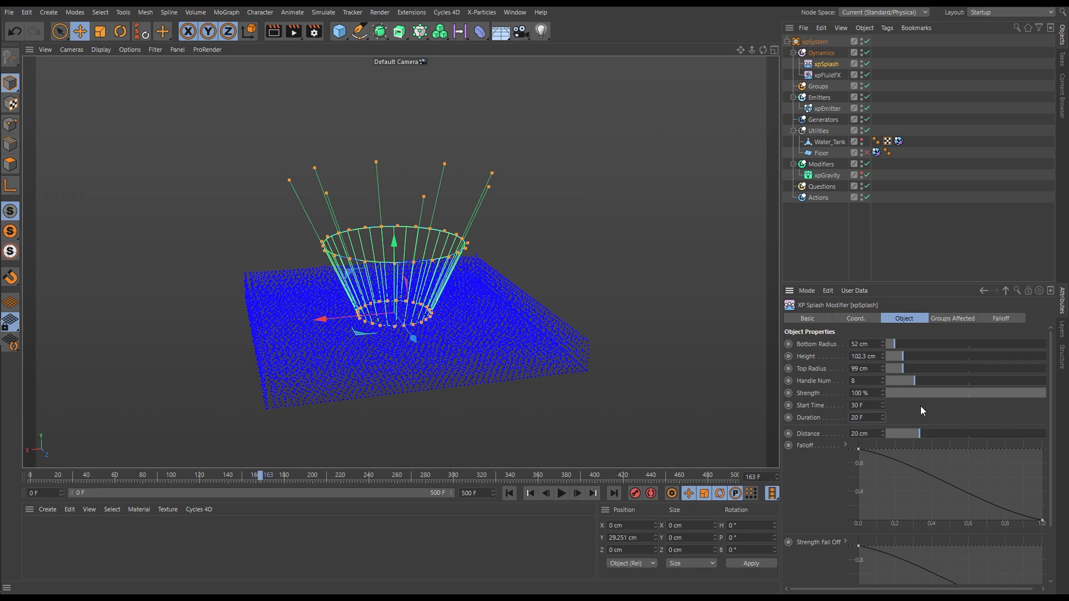
left_click(509, 493)
left_click(561, 494)
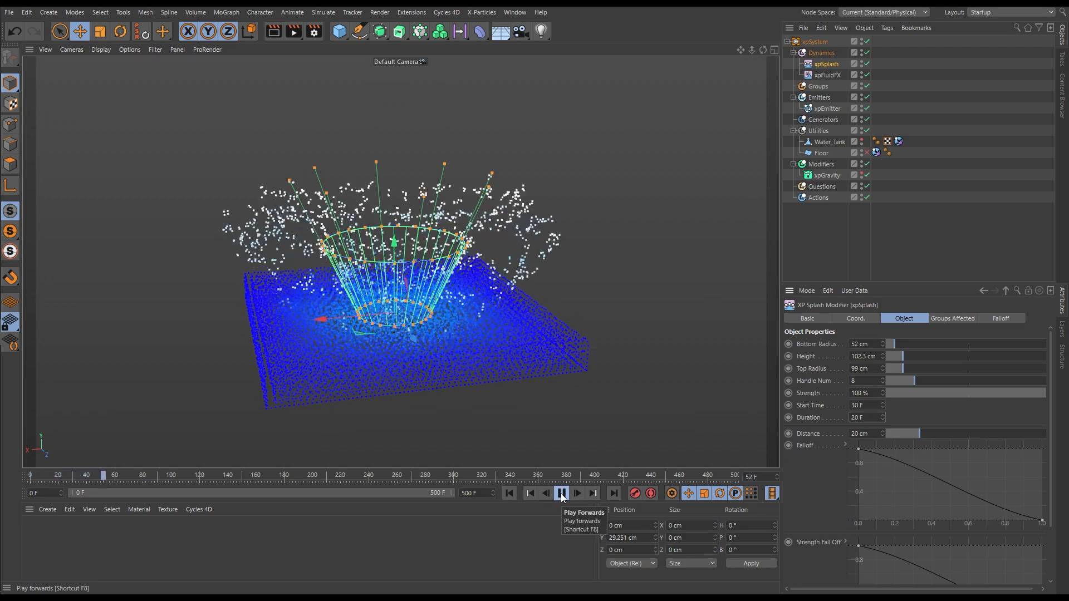
left_click_drag(450, 349, 418, 320, "alt")
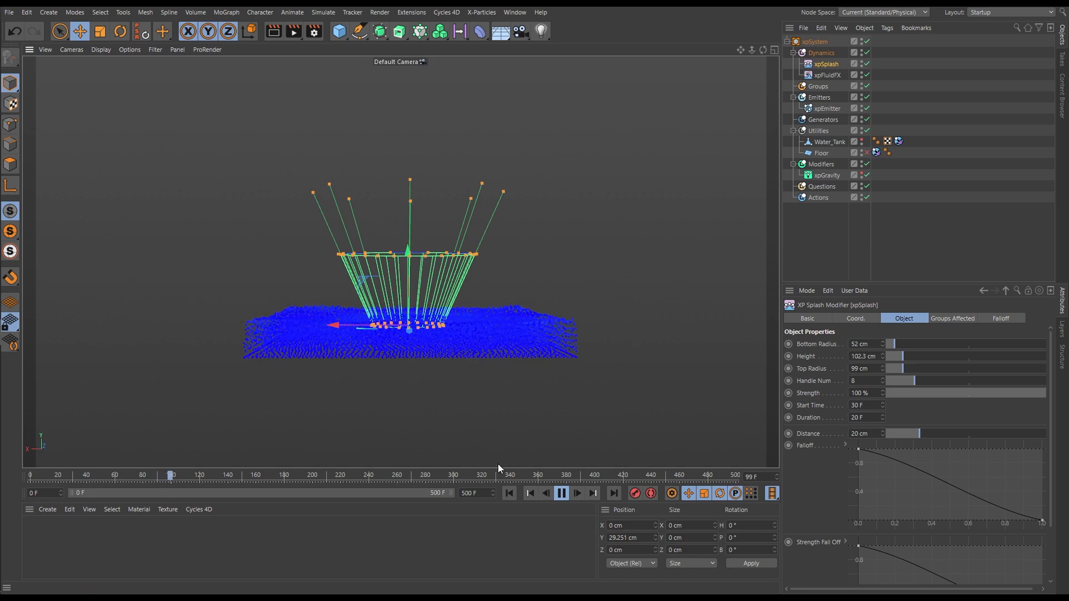
left_click(510, 494)
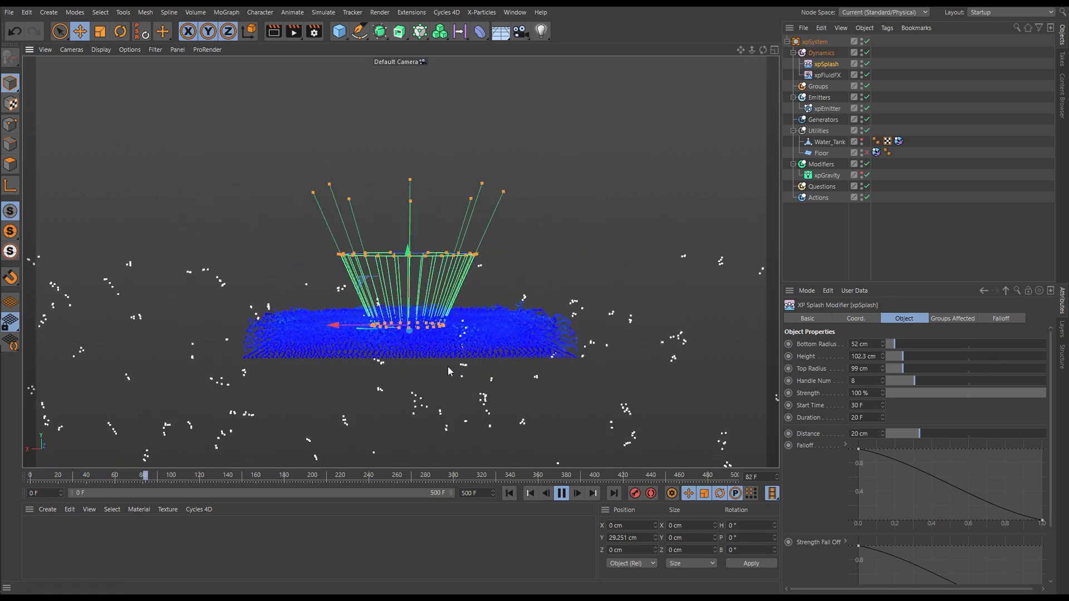
left_click(561, 493)
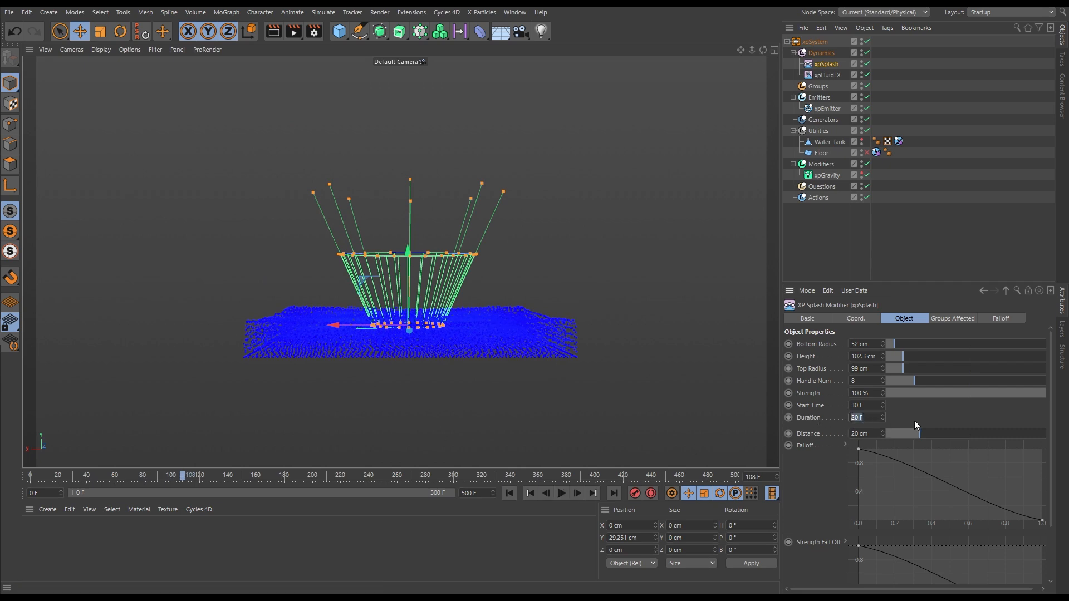
Set the splash modifier's duration to 500 F and play the simulation from the start
type("500")
key("Return")
left_click(510, 495)
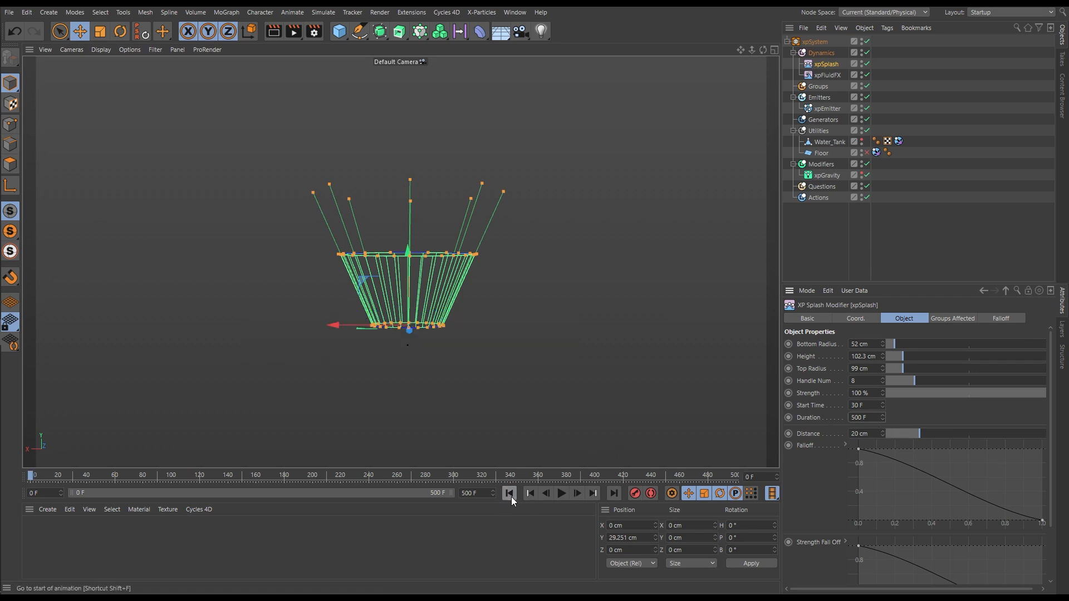
left_click(562, 494)
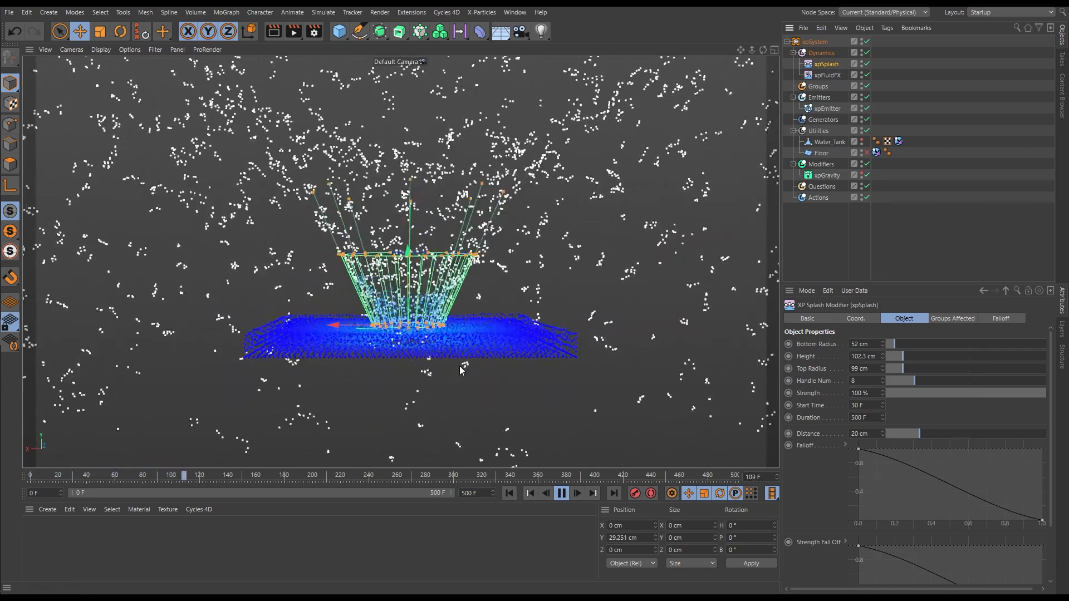
left_click_drag(434, 332, 443, 346, "alt")
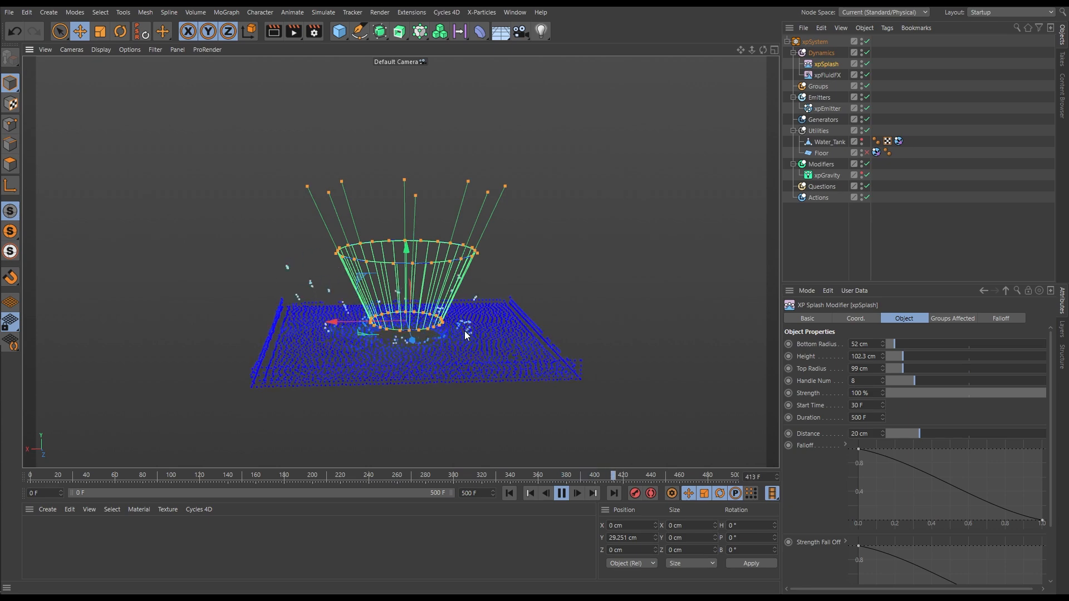
Shift the splash modifier sideways to an X position of about -15 cm during playback, and rewind to the first frame
left_click(510, 493)
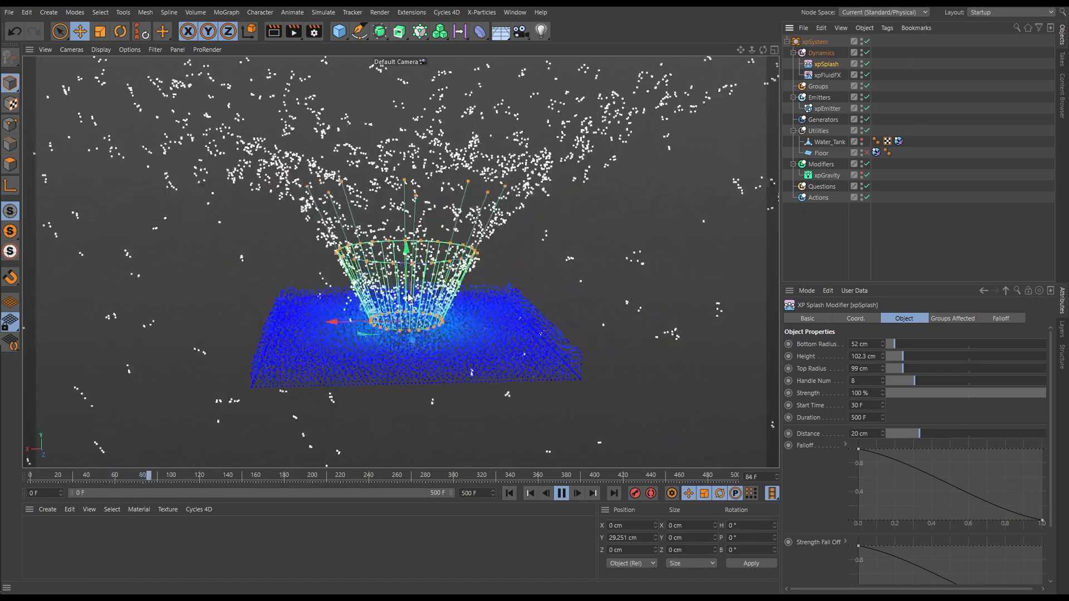
left_click_drag(338, 328, 308, 330)
right_click_drag(468, 346, 350, 363, "alt")
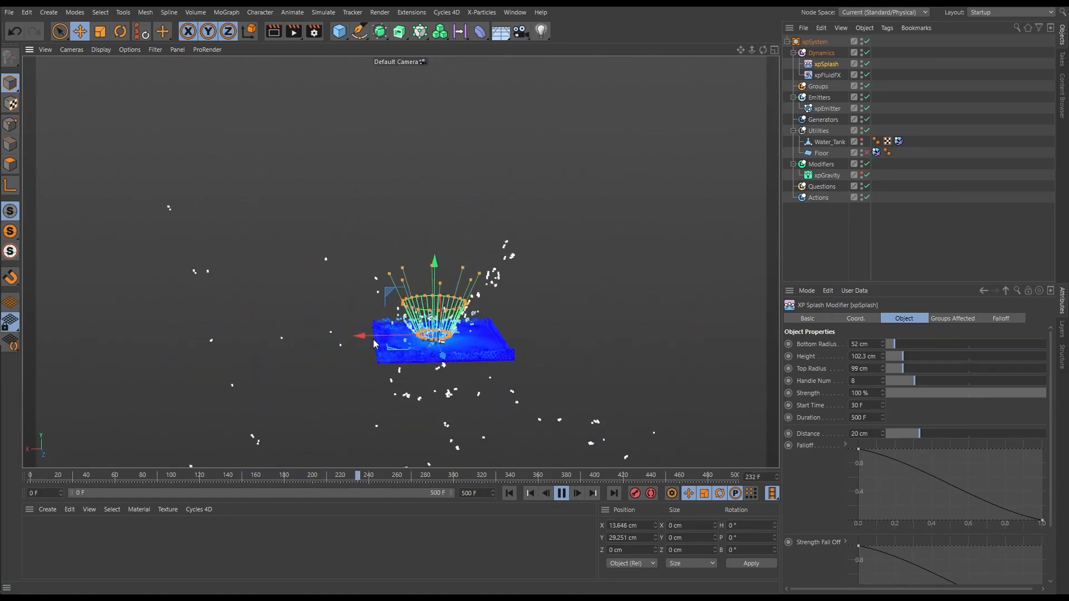
mouse_move(362, 338)
left_mouse_down()
mouse_move(405, 346)
mouse_move(342, 345)
mouse_move(375, 350)
left_mouse_up()
left_click(562, 493)
left_click(508, 494)
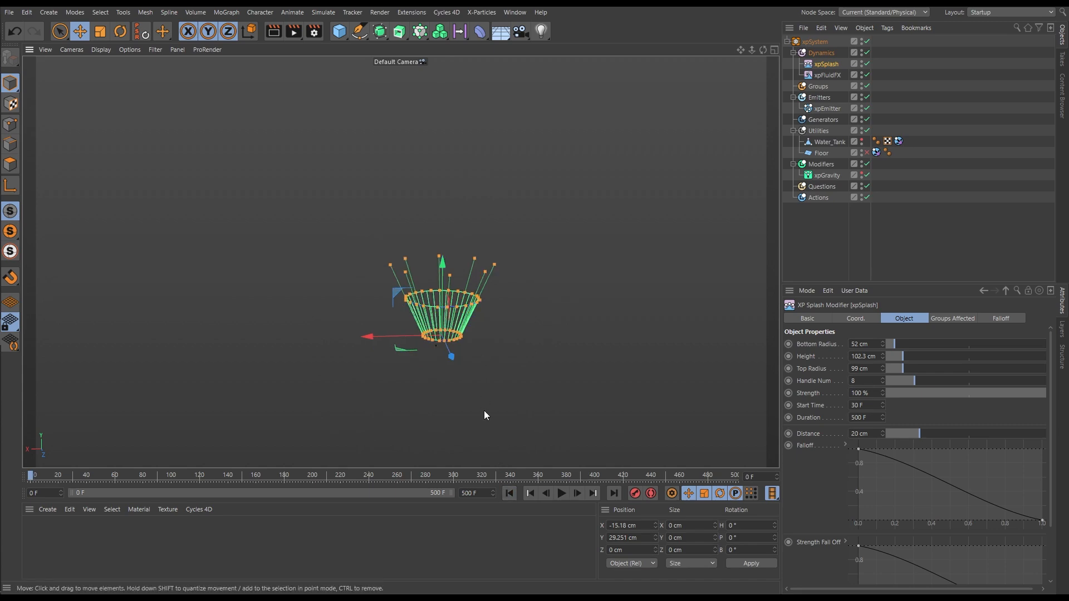
Play the simulation to frame 257, replay it from the start and pause at frames 77 and 107 to examine the splash
left_click(560, 494)
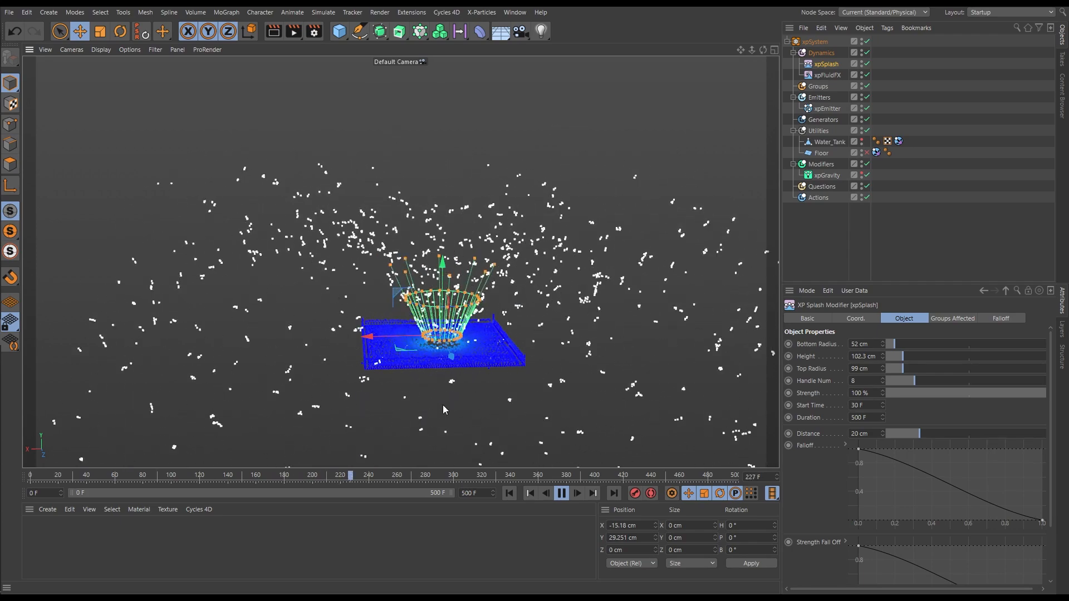
key("F8")
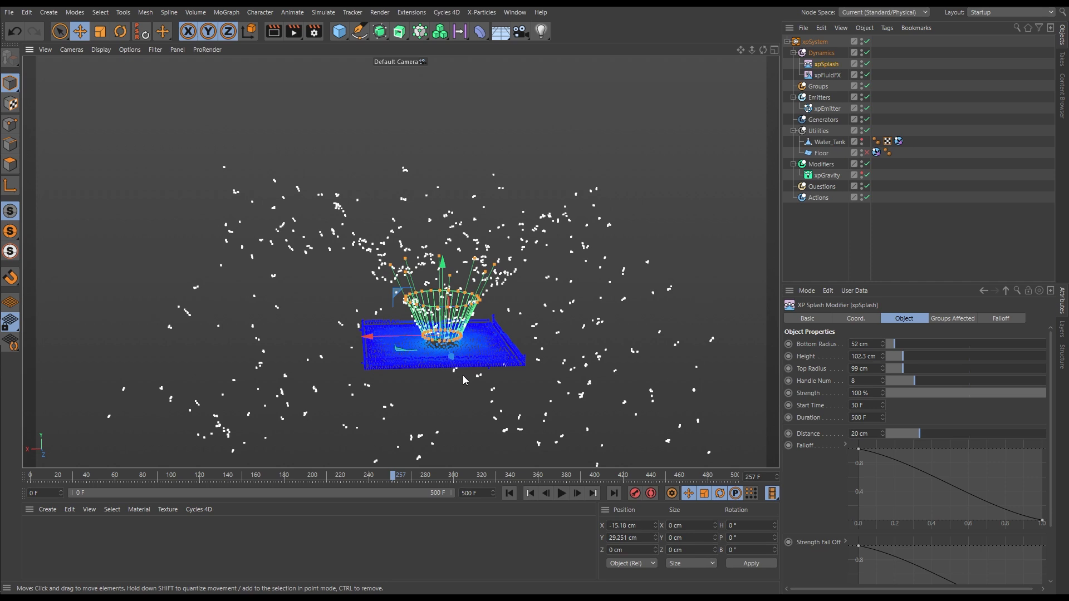
left_click(509, 493)
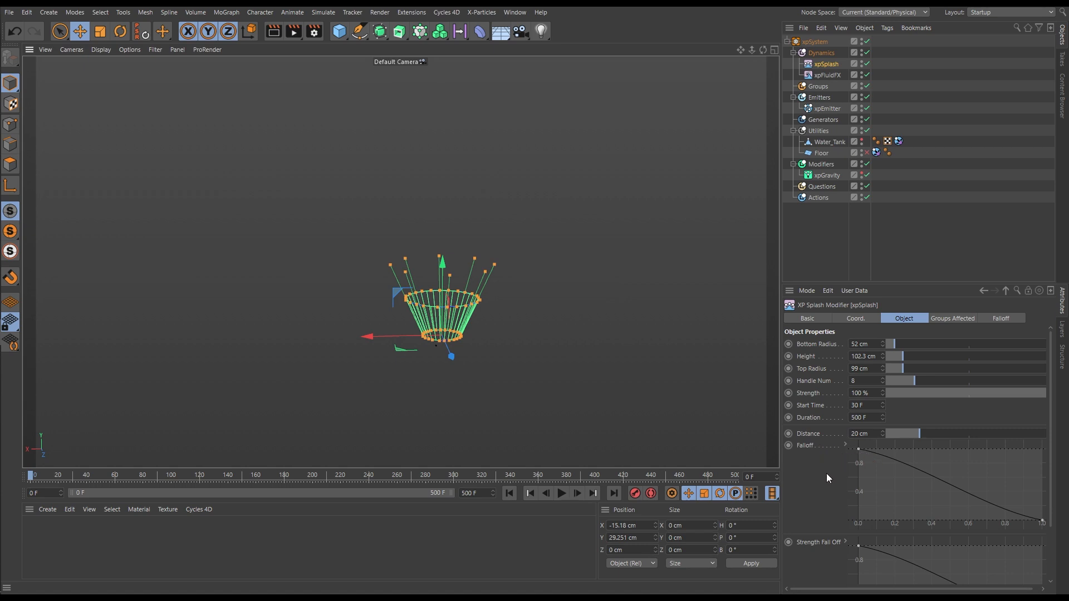
left_click(562, 494)
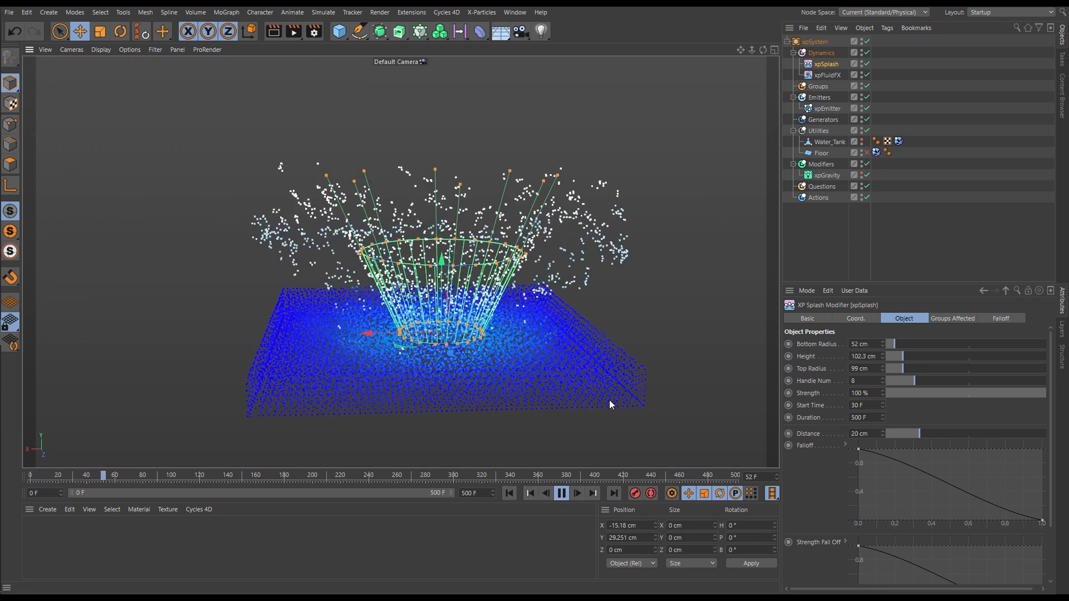
left_click(562, 494)
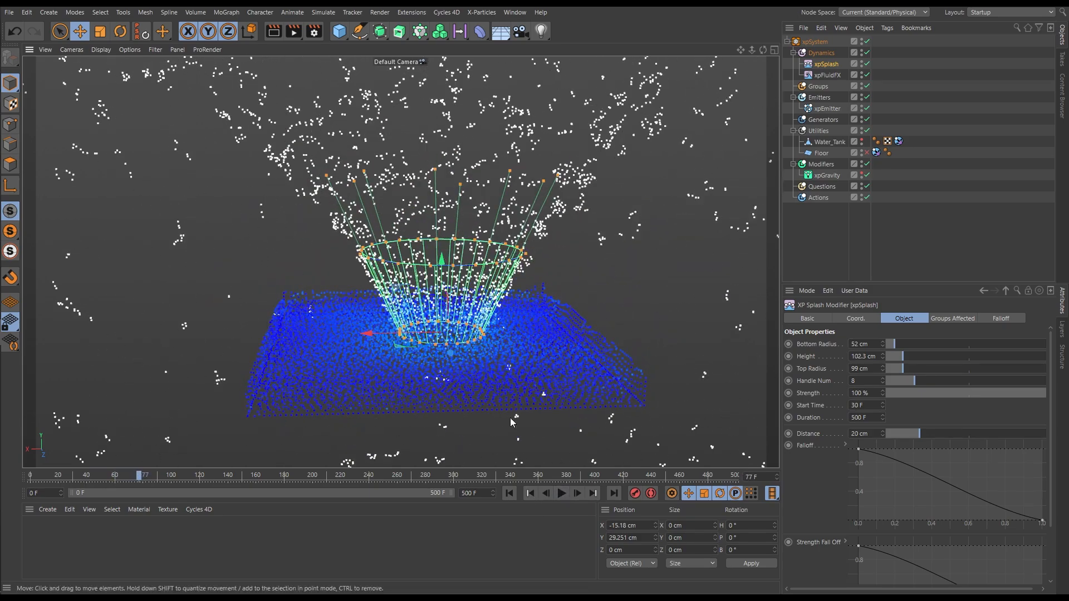
left_click(561, 494)
left_click(561, 494)
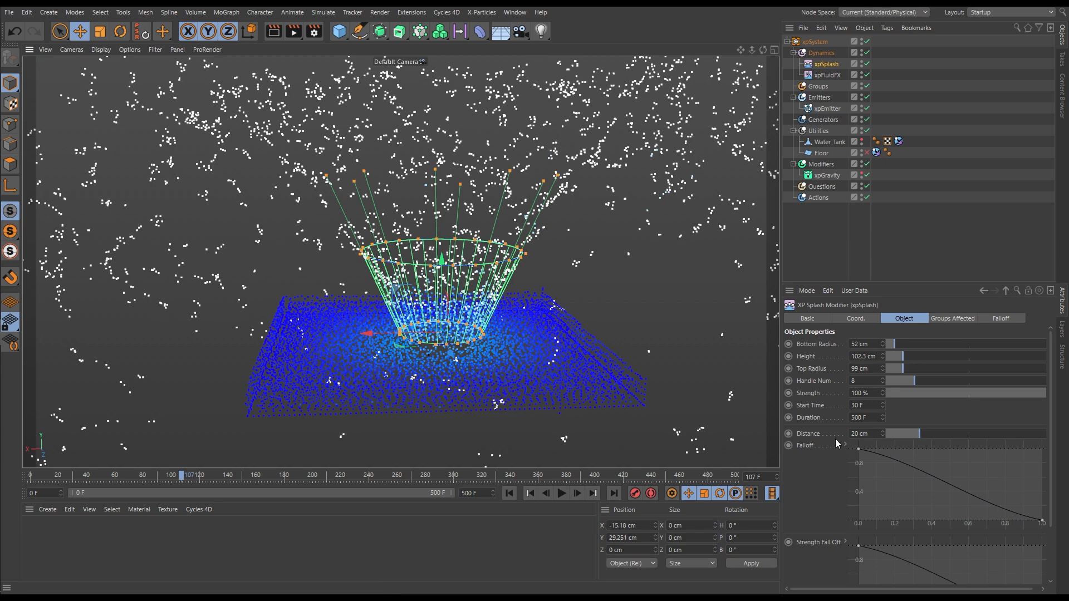
Set the splash modifier's distance to 70 cm and replay the simulation from the start, pausing at frame 92
left_click_drag(936, 435, 1003, 442)
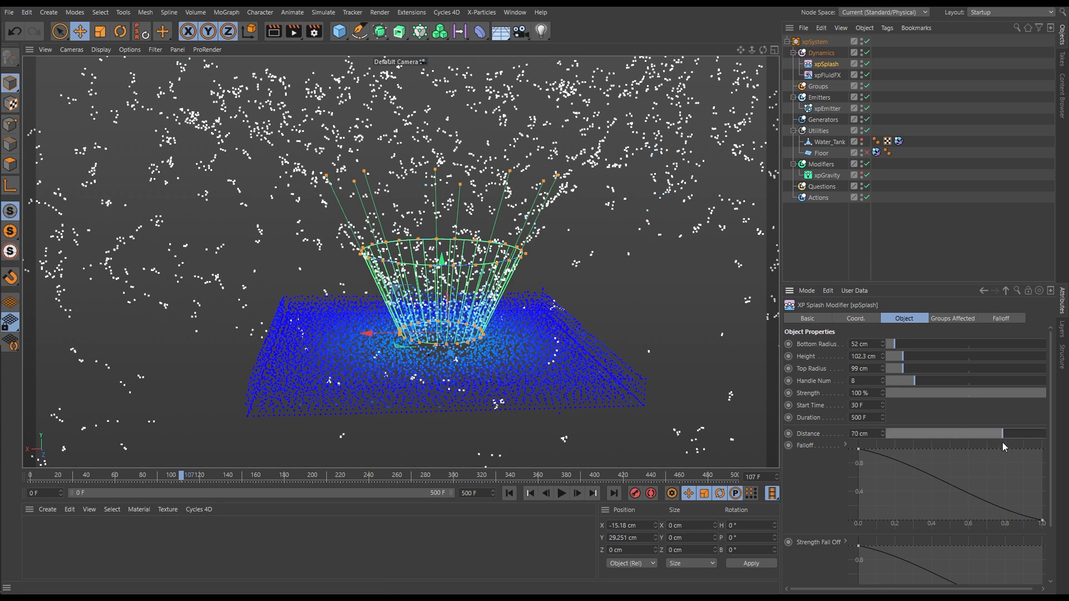
left_click(509, 493)
left_click(562, 494)
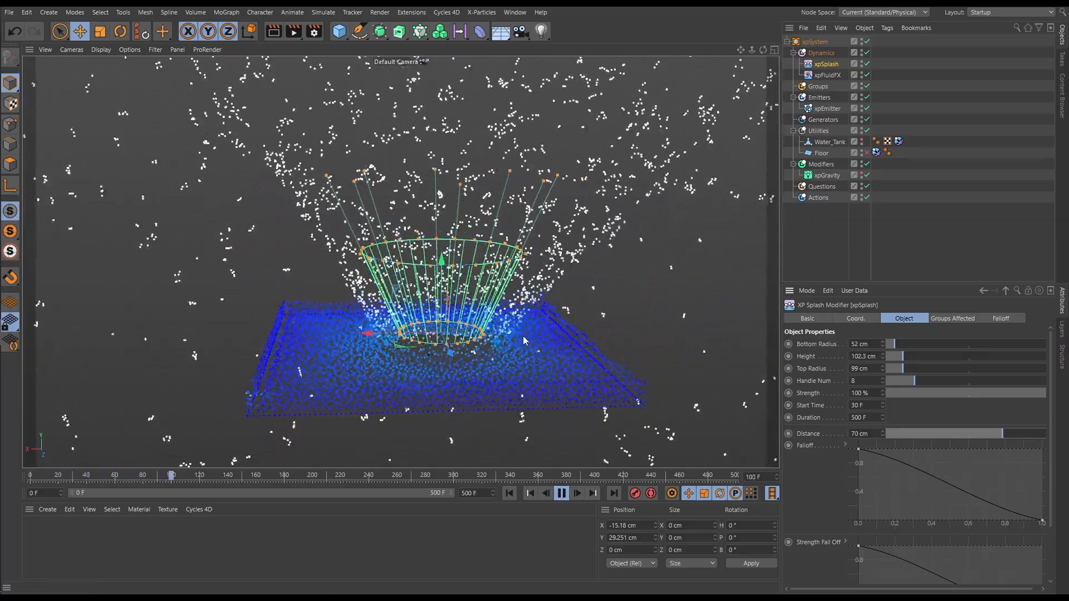
left_click(509, 493)
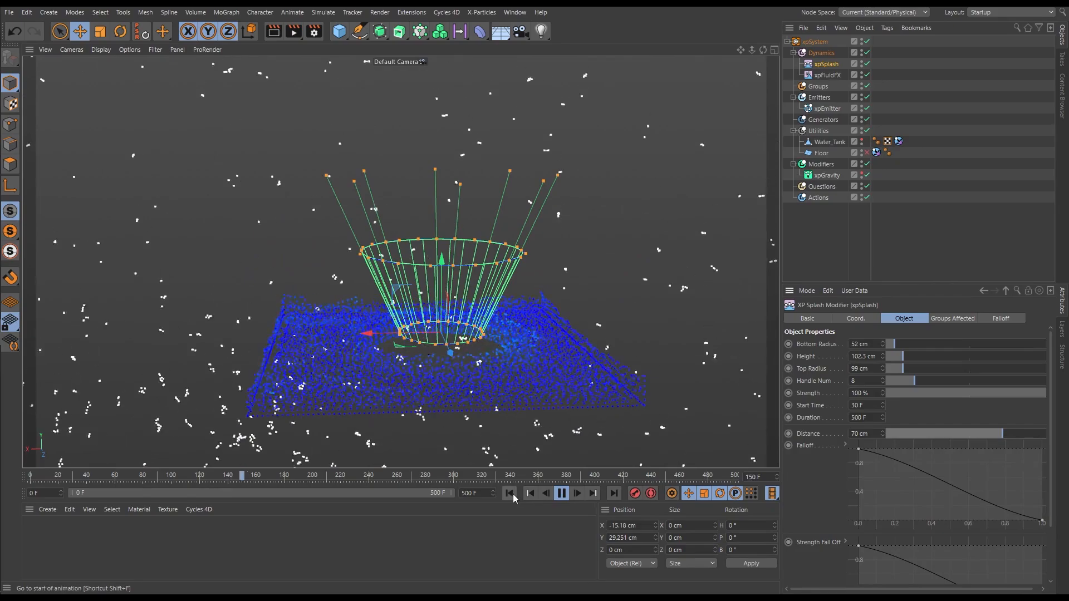
left_click(561, 493)
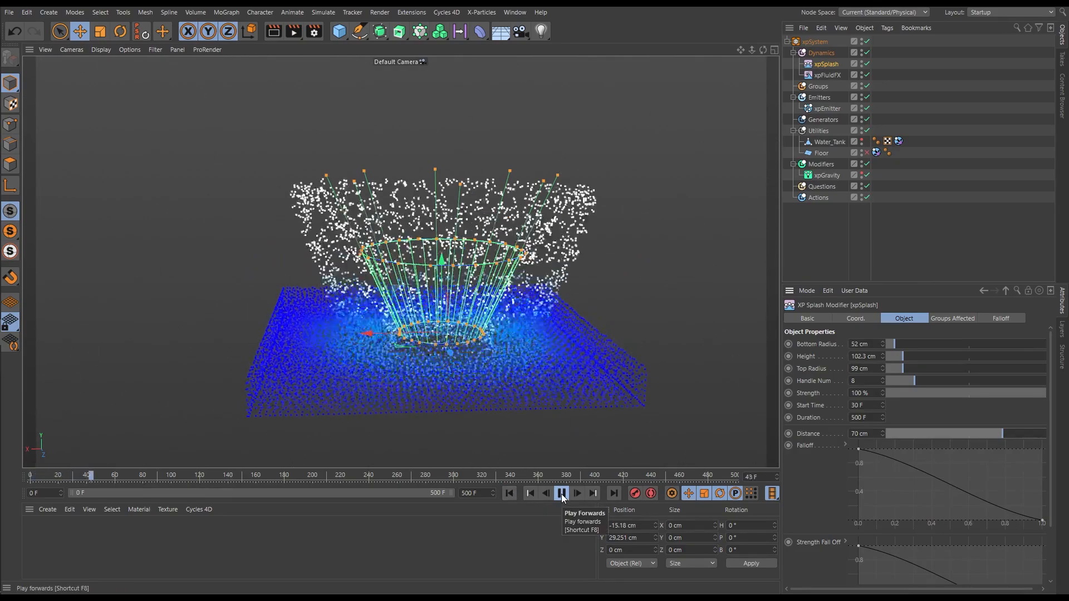
left_click(561, 493)
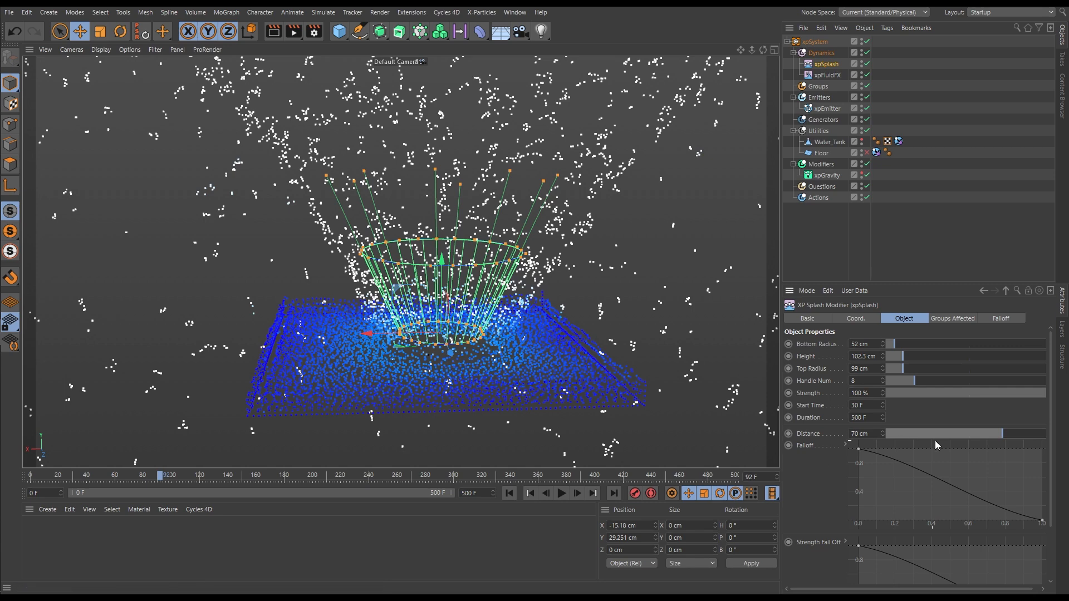
Reduce the splash modifier's distance to 15.3 cm and replay the simulation from the start, pausing at frame 122
left_click_drag(981, 436, 929, 439)
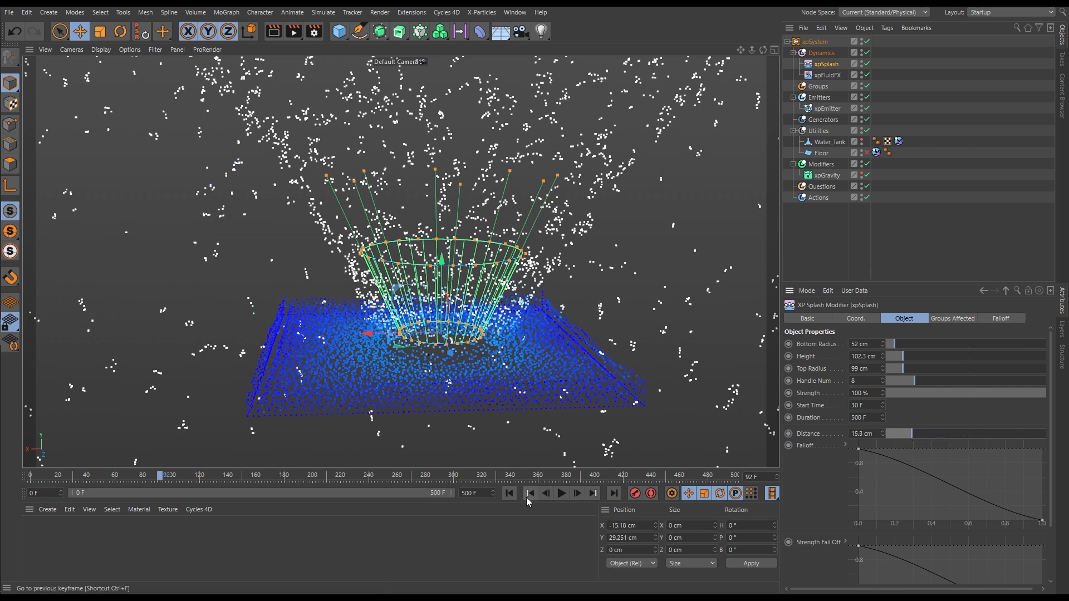
left_click(508, 493)
left_click(559, 494)
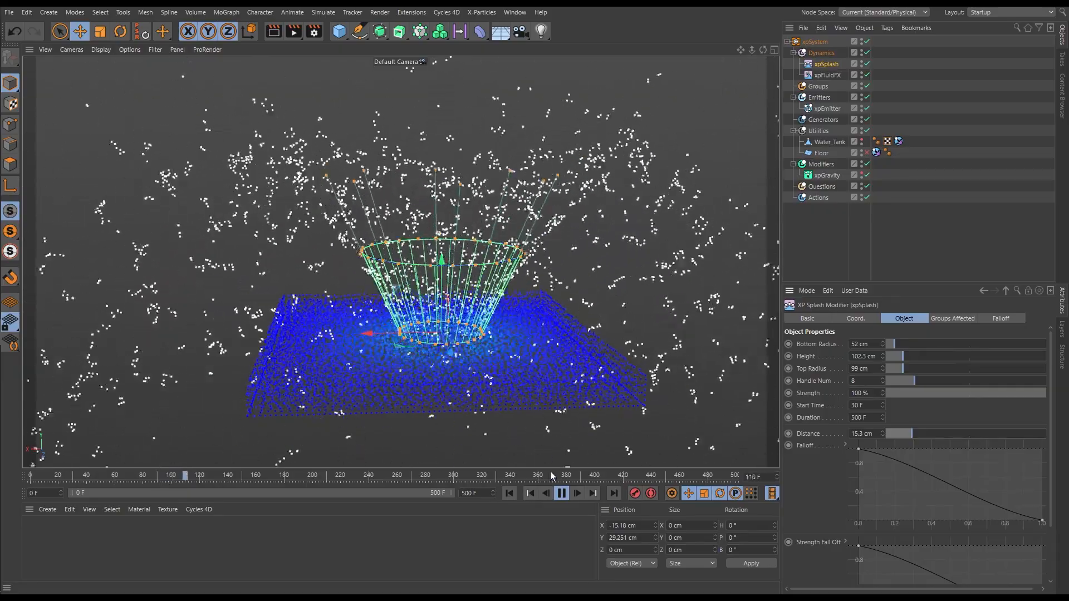
left_click(562, 494)
Increase the splash modifier's distance to 72.3 cm
mouse_move(439, 277)
left_mouse_down("alt")
mouse_move(429, 417)
mouse_move(418, 274)
mouse_move(439, 276)
left_mouse_up("alt")
left_click_drag(909, 441, 990, 440)
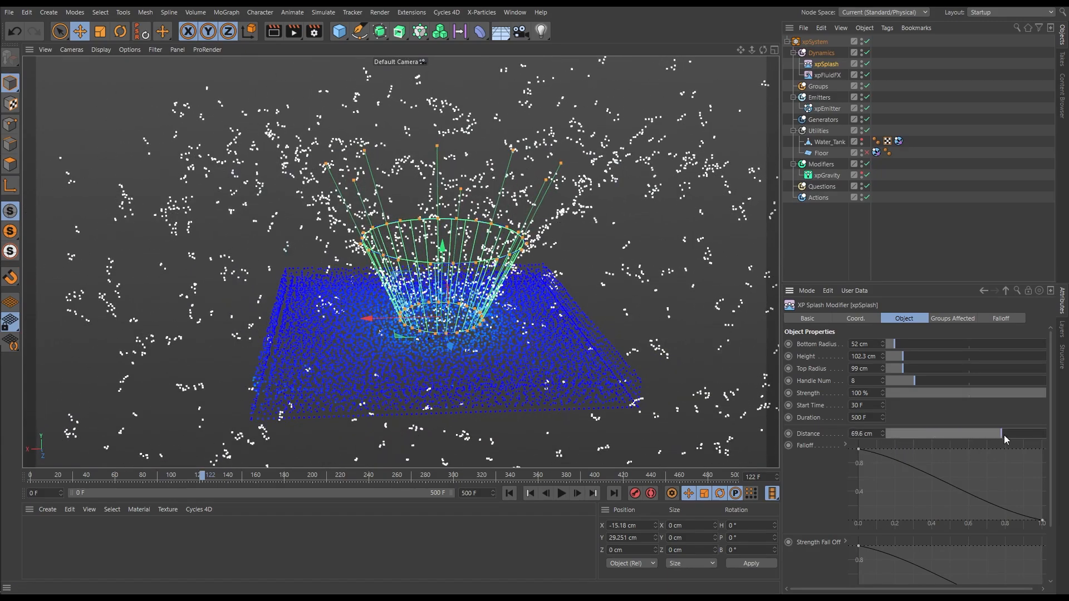
Try the Falloff curve with its first point at about 0.7 in a replay to frame 173, and return the point to 0
left_click_drag(858, 450, 991, 449)
left_click(510, 494)
left_click(562, 494)
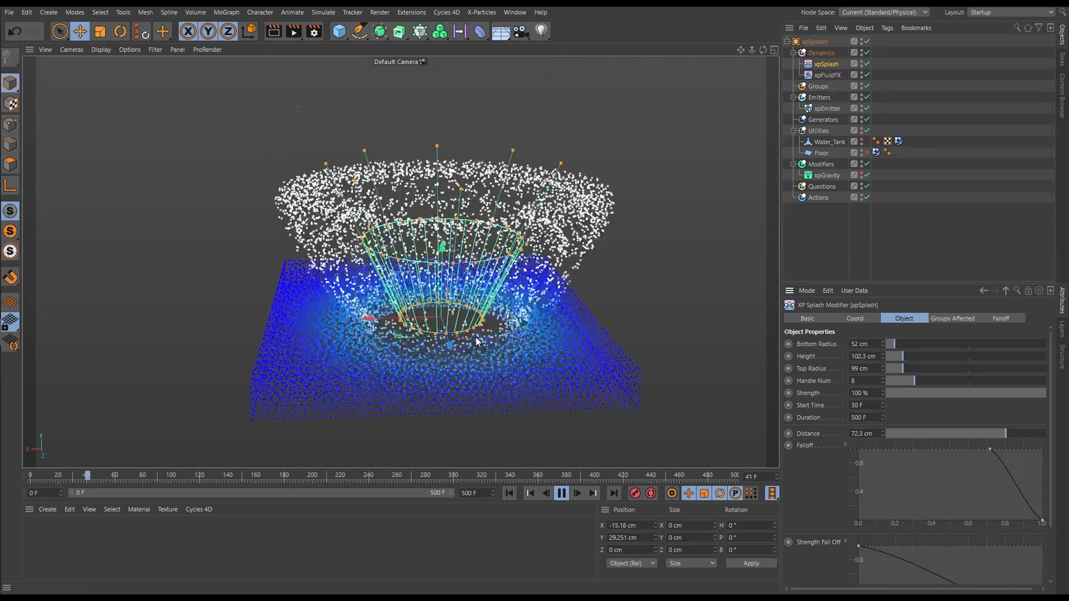
right_click_drag(501, 282, 457, 264, "alt")
middle_click_drag(457, 264, 397, 334, "alt")
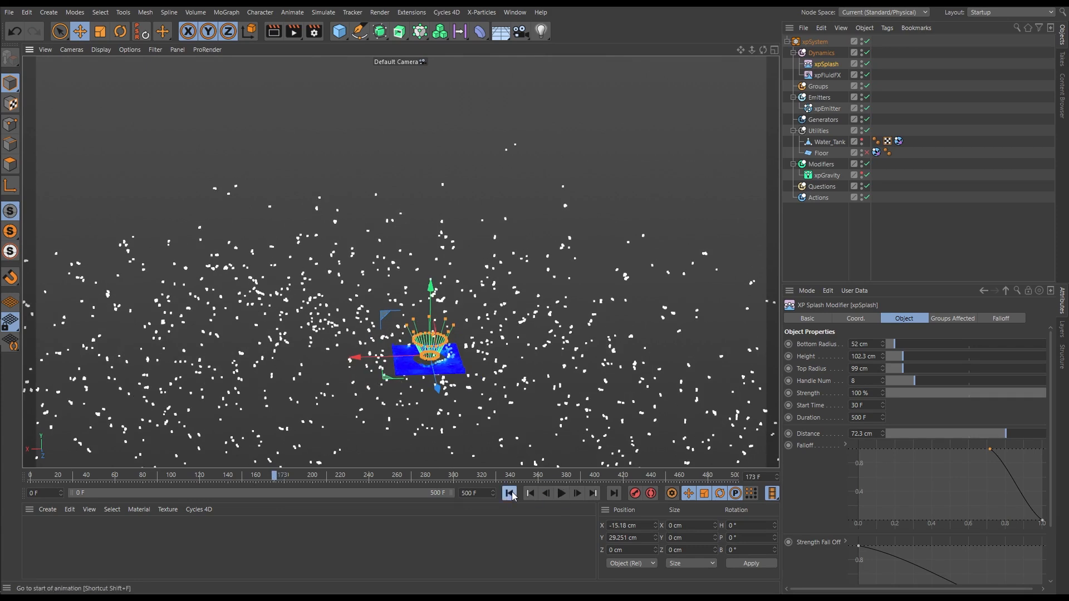
left_click(509, 493)
left_click_drag(990, 450, 858, 450)
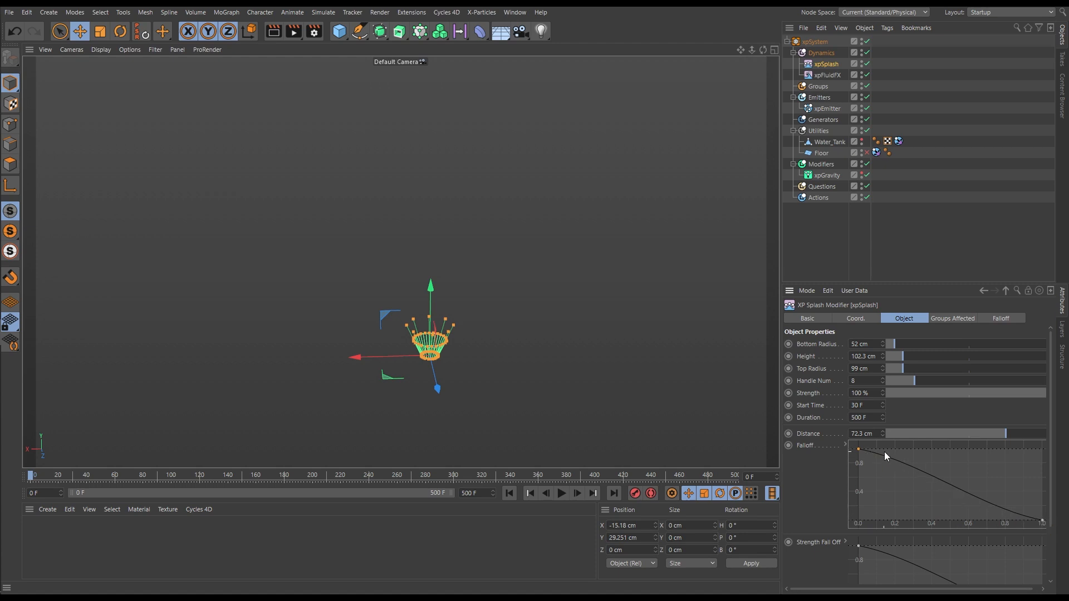
Reduce the splash modifier's distance to 23 cm and play the simulation from the start, pausing at frame 142
left_click_drag(991, 434, 924, 434)
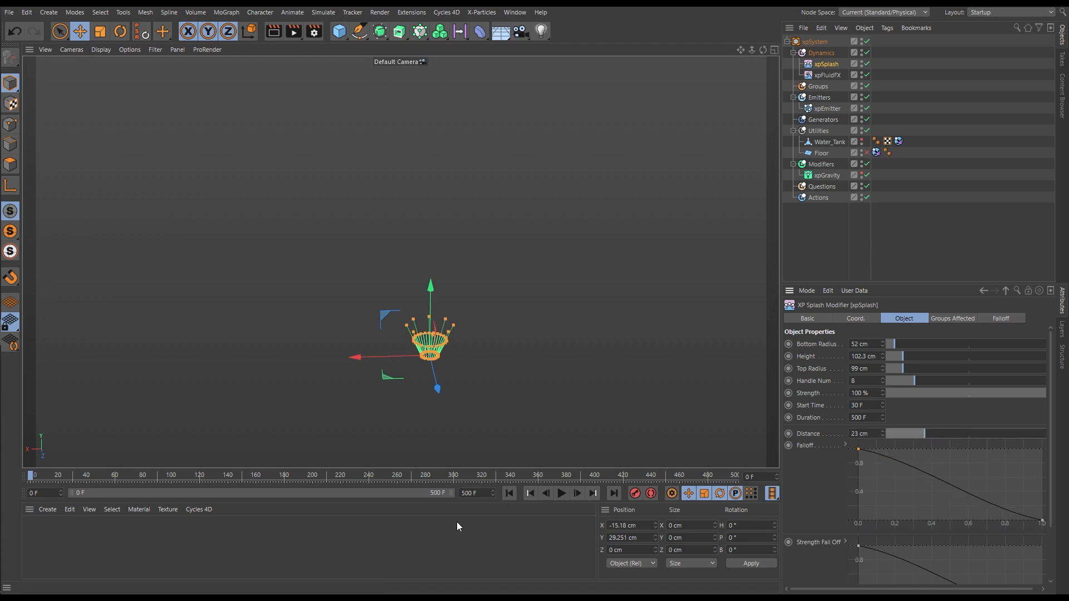
left_click(562, 493)
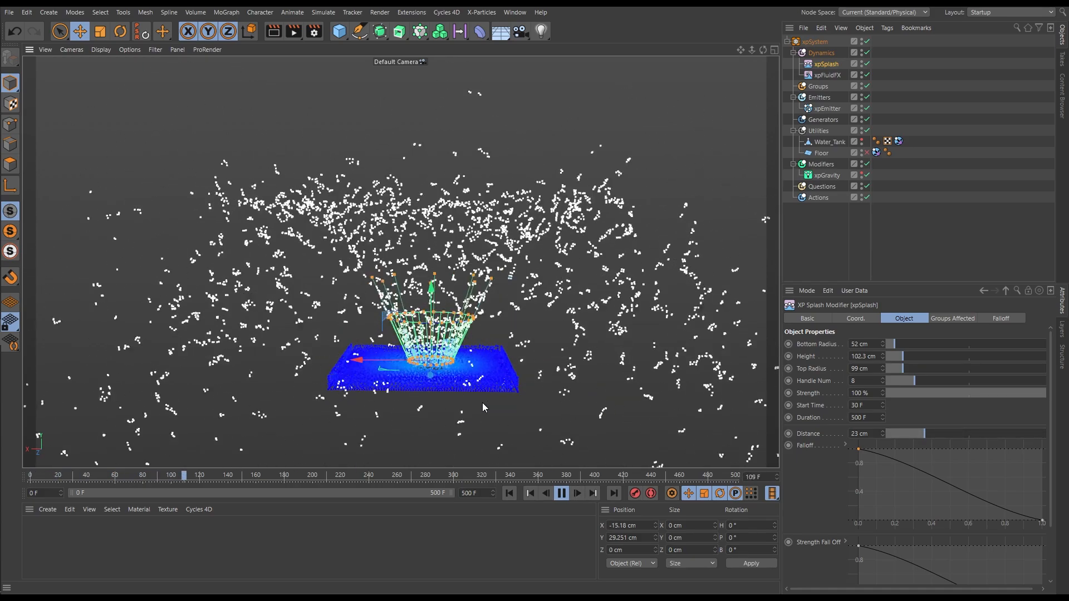
left_click(562, 493)
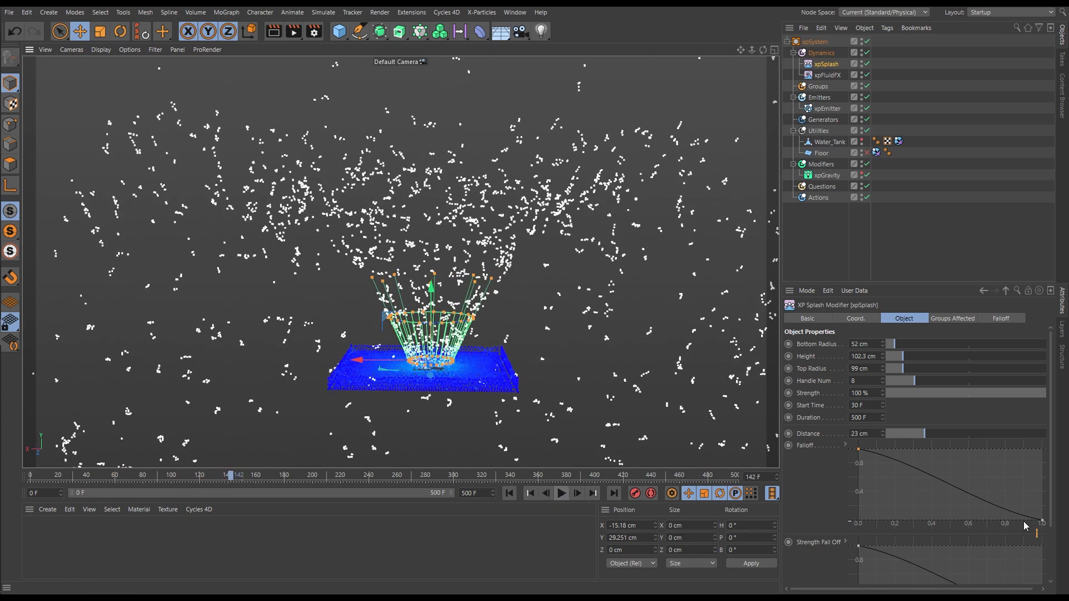
scroll(1050, 517, "down", 2)
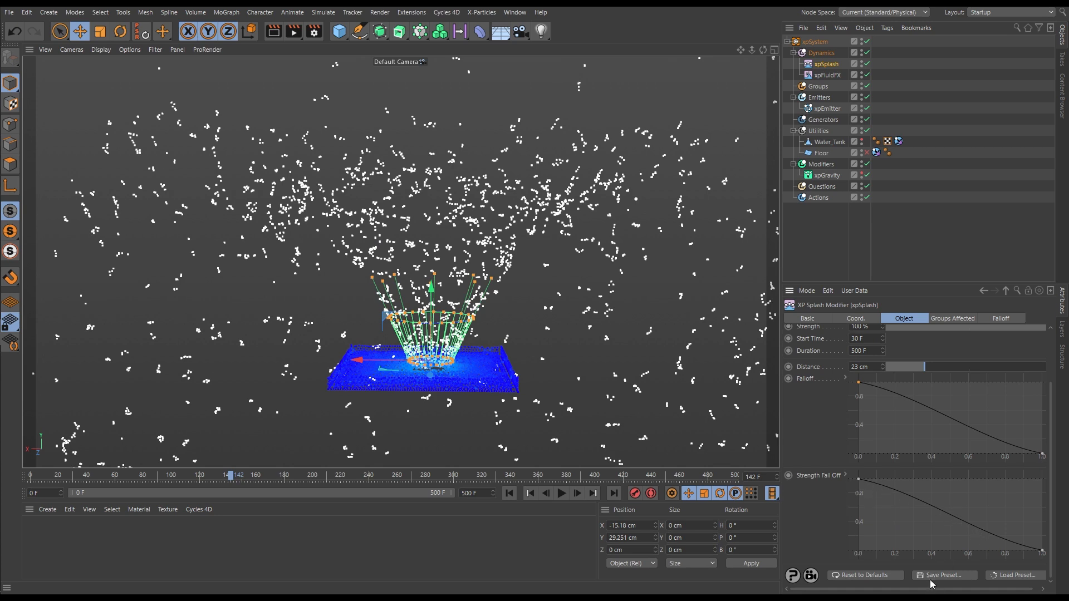
scroll(1055, 538, "up", 1)
scroll(1055, 537, "up", 5)
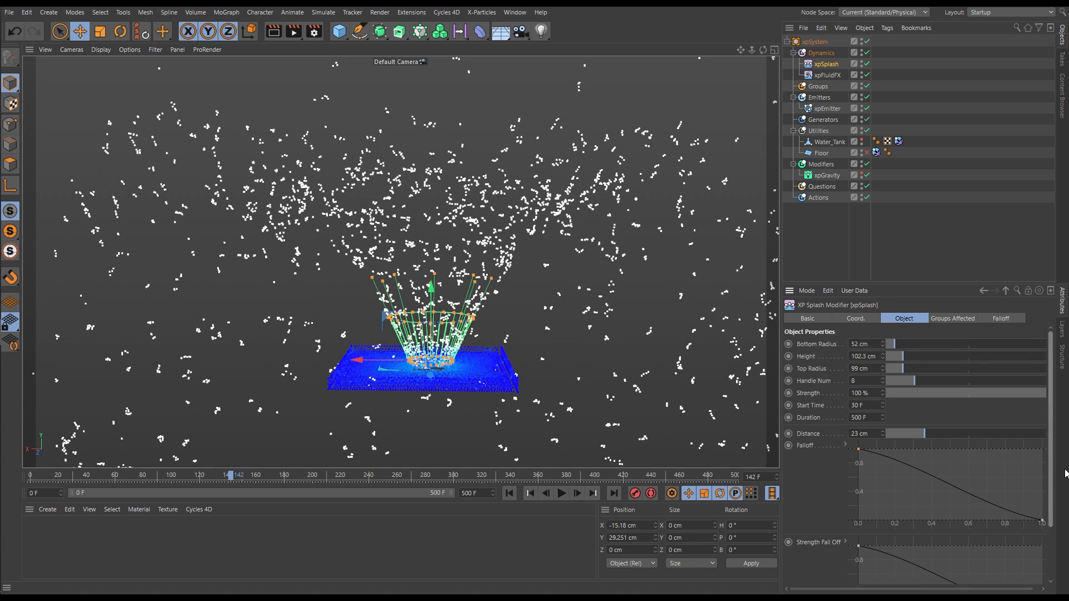
Examine the splash modifier's shape at frame 0 and against the water particles at frame 1, and return to the start
left_click(509, 493)
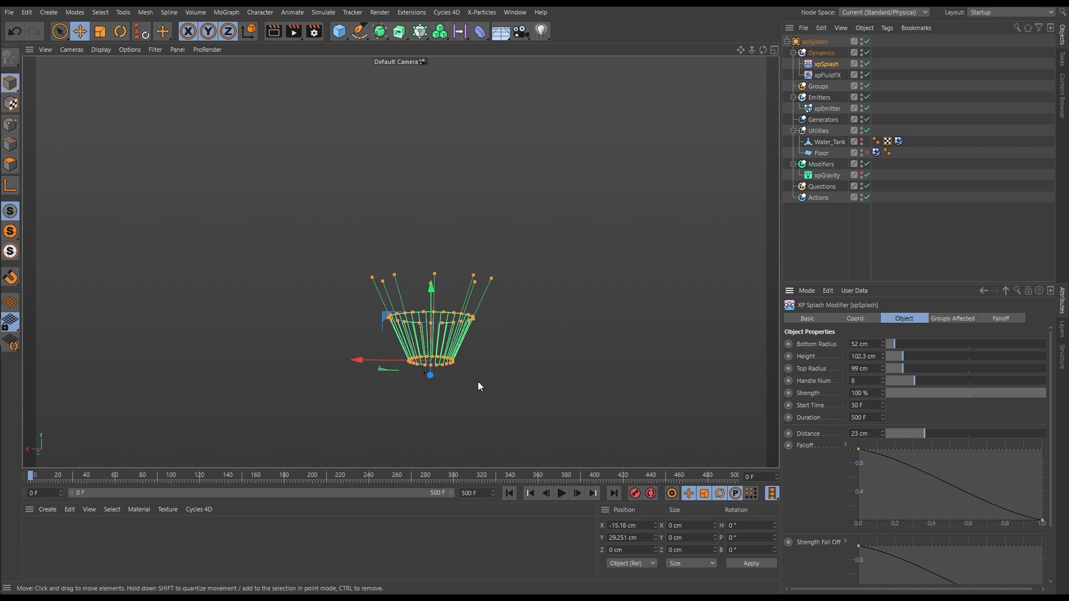
scroll(440, 320, "up", 3)
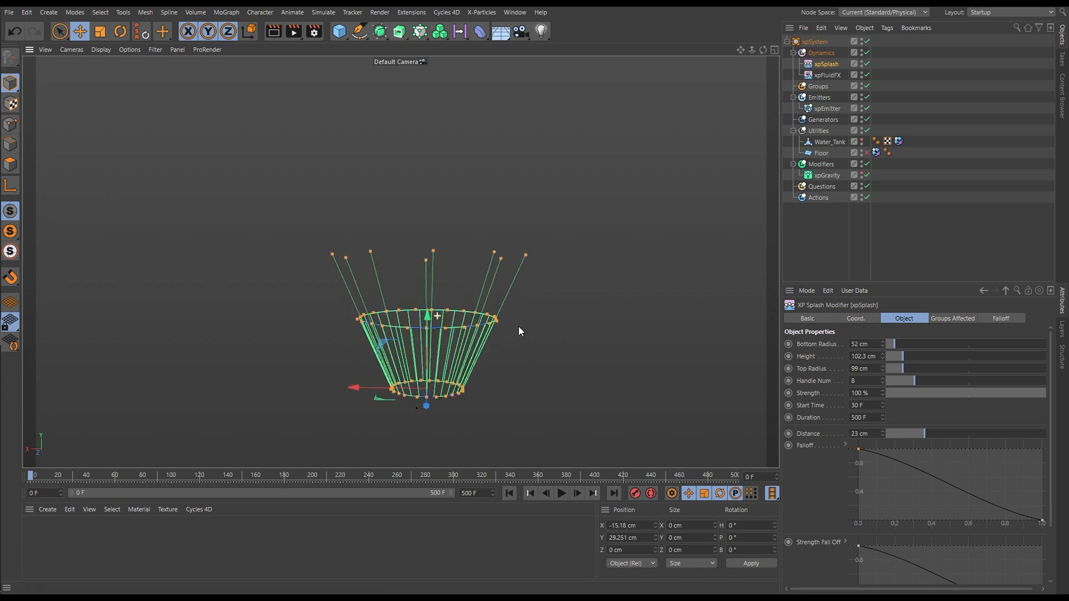
right_click_drag(519, 327, 570, 326, "alt")
left_click_drag(446, 352, 491, 365, "alt")
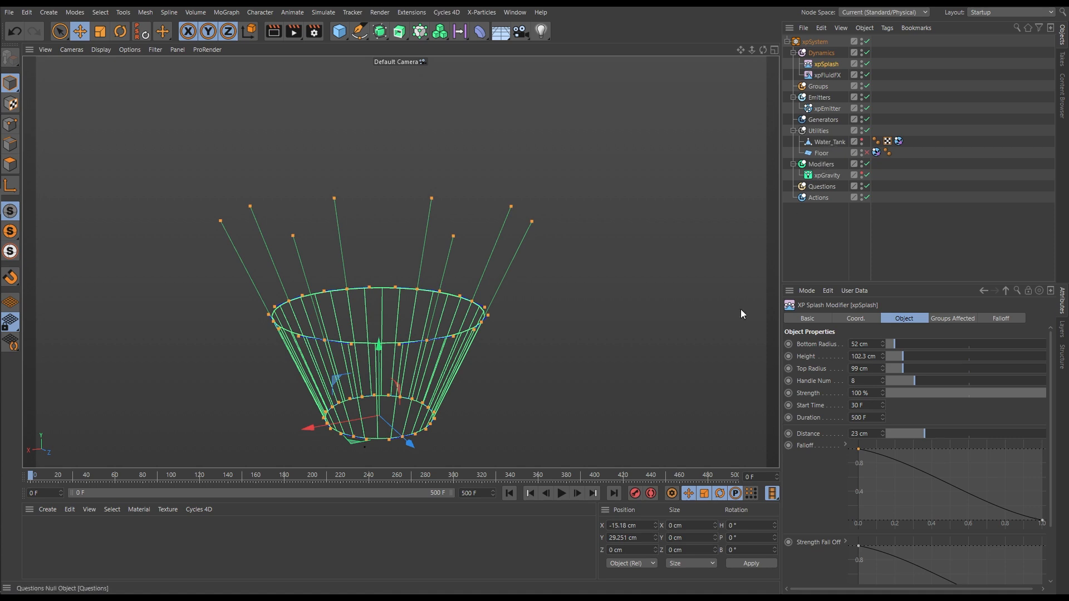
left_click(579, 493)
scroll(429, 362, "down", 2)
left_click_drag(429, 361, 408, 310, "alt")
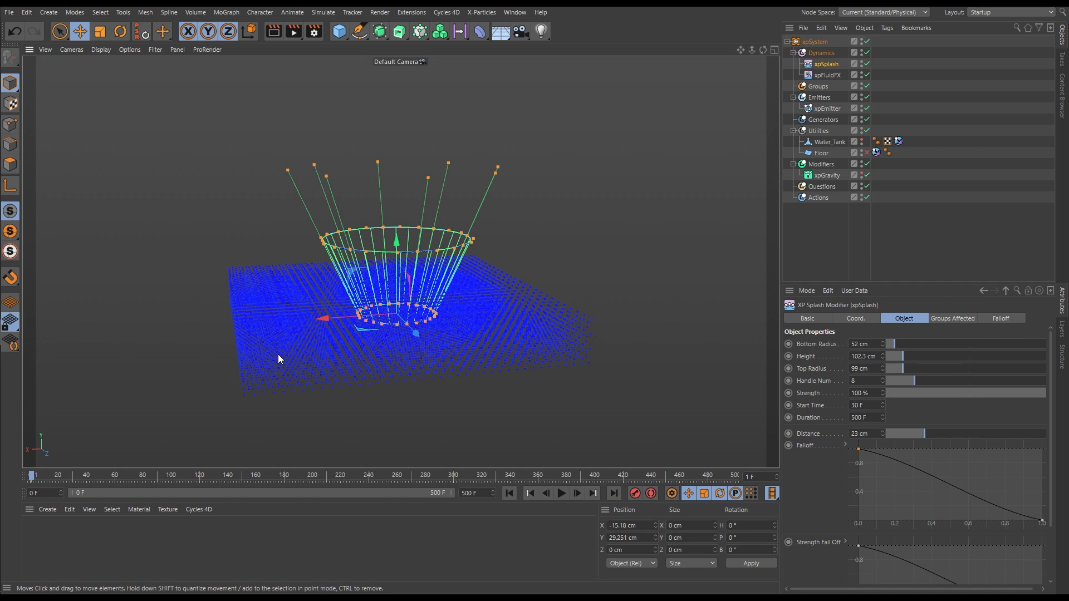
left_click(507, 496)
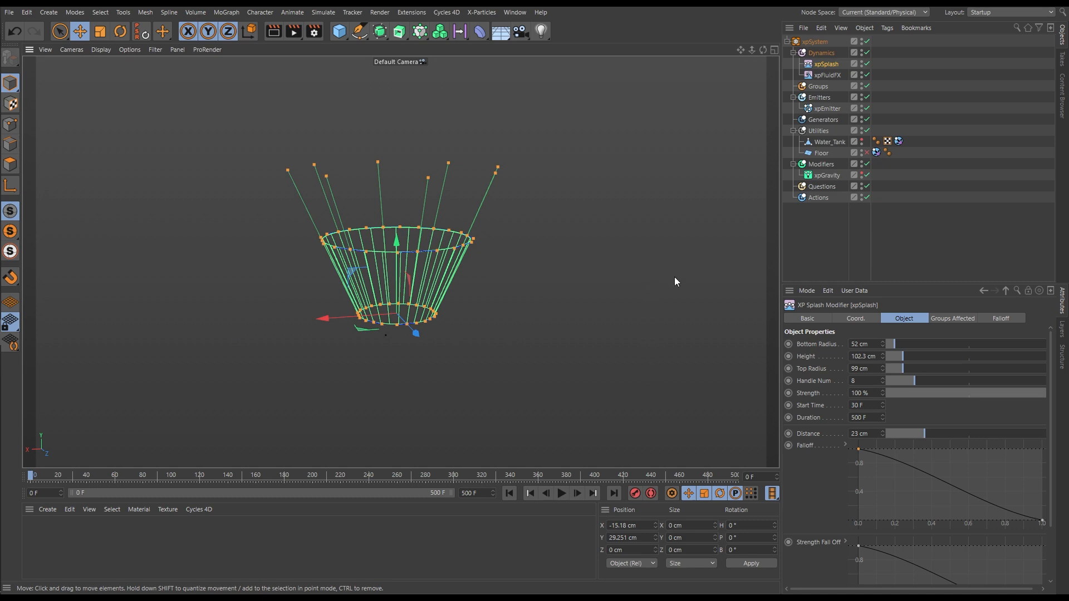
Disable collisions in the Water_Tank's xpCollider tag and enable the Floor plane
left_click(827, 142)
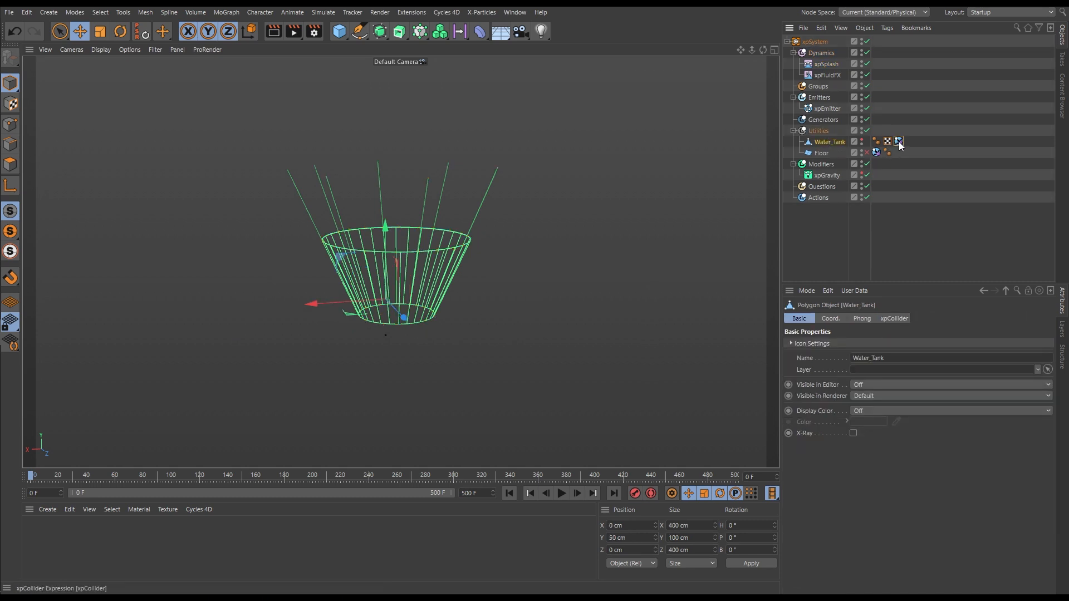
left_click(899, 140)
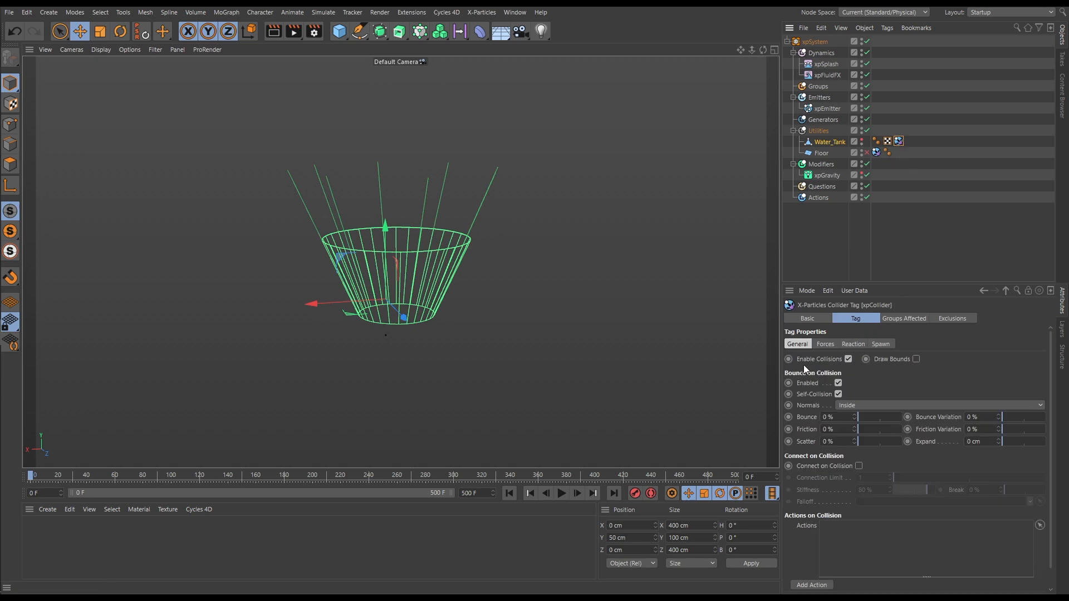
left_click(848, 359)
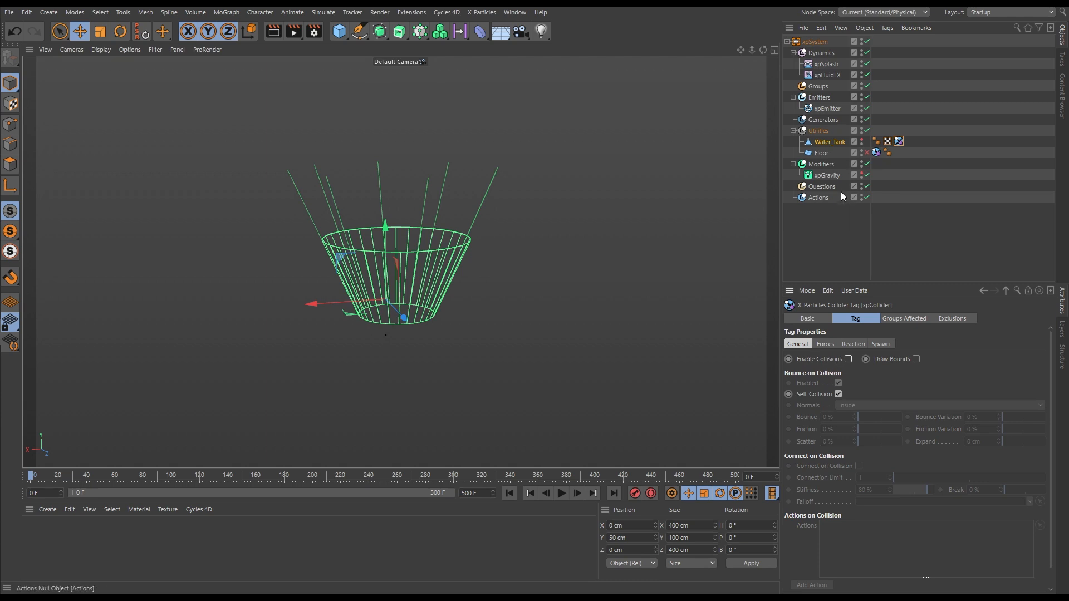
left_click(867, 153)
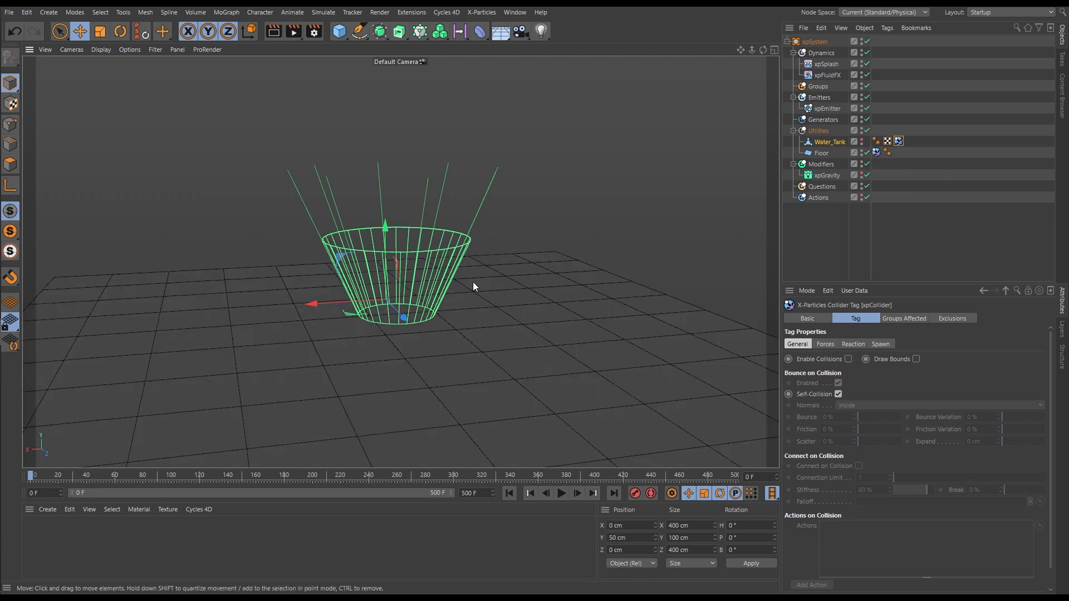
scroll(473, 282, "down", 4)
scroll(426, 299, "up", 3)
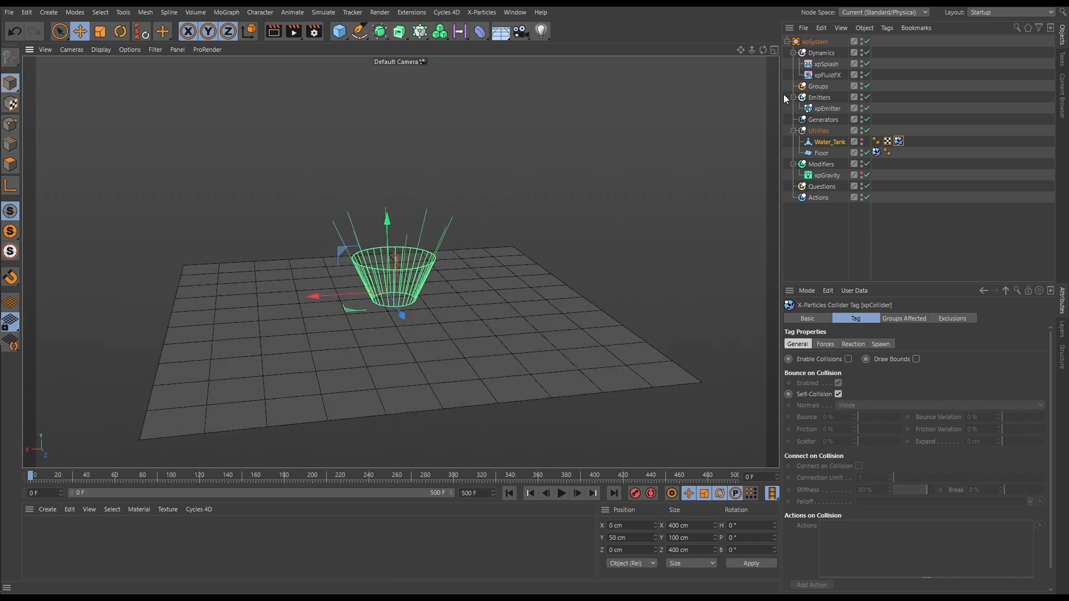
Reset the xpSplash modifier's X and Y position to 0 cm
left_click(823, 64)
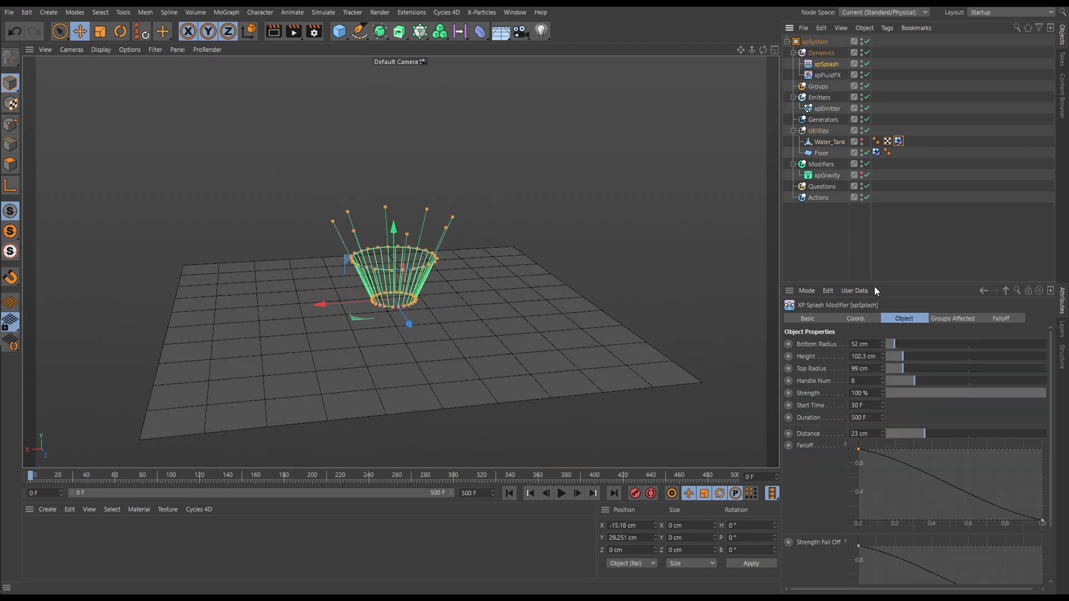
left_click(866, 320)
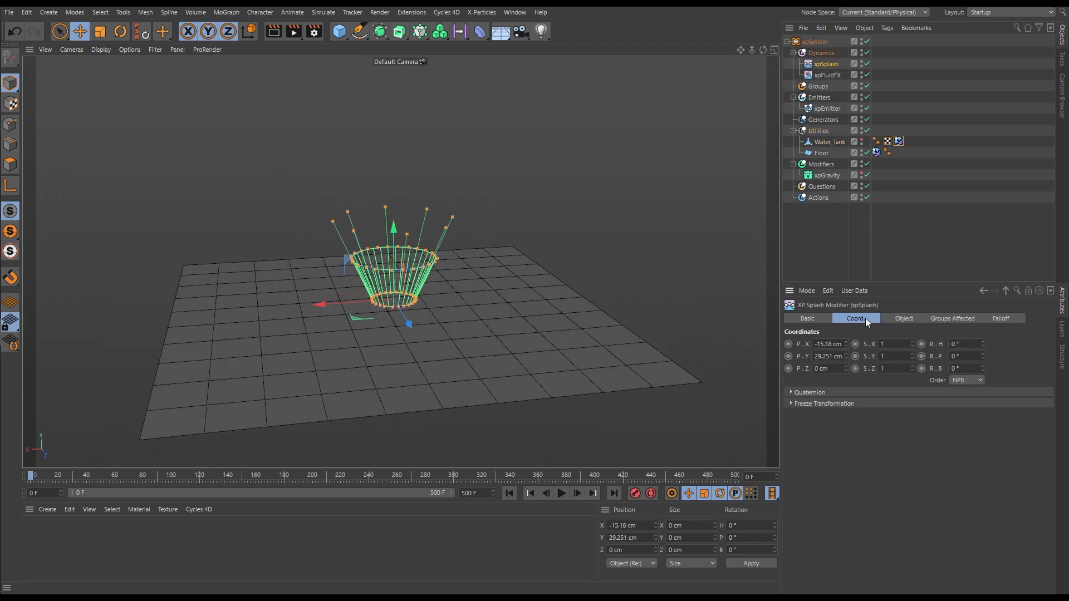
right_click(846, 355)
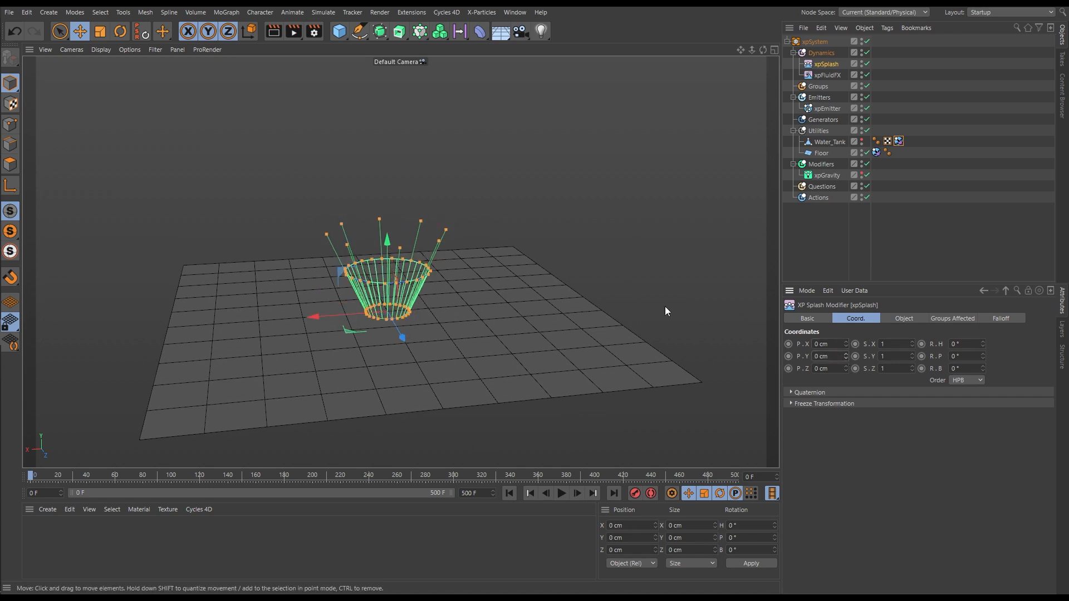
Turn on Draw Emitter in the xpEmitter's display settings
left_click(822, 106)
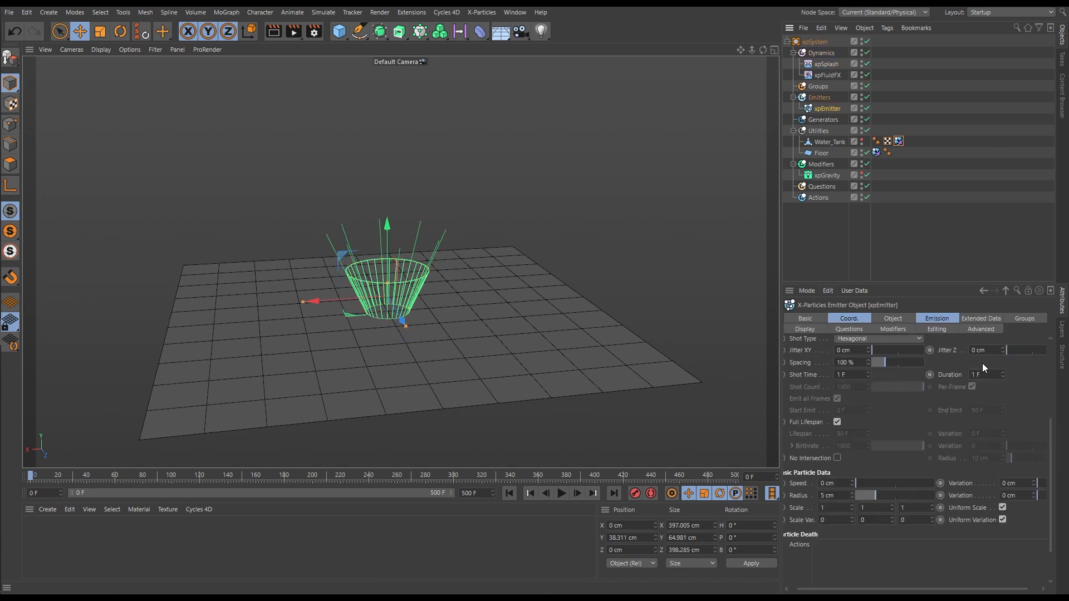
left_click(893, 319)
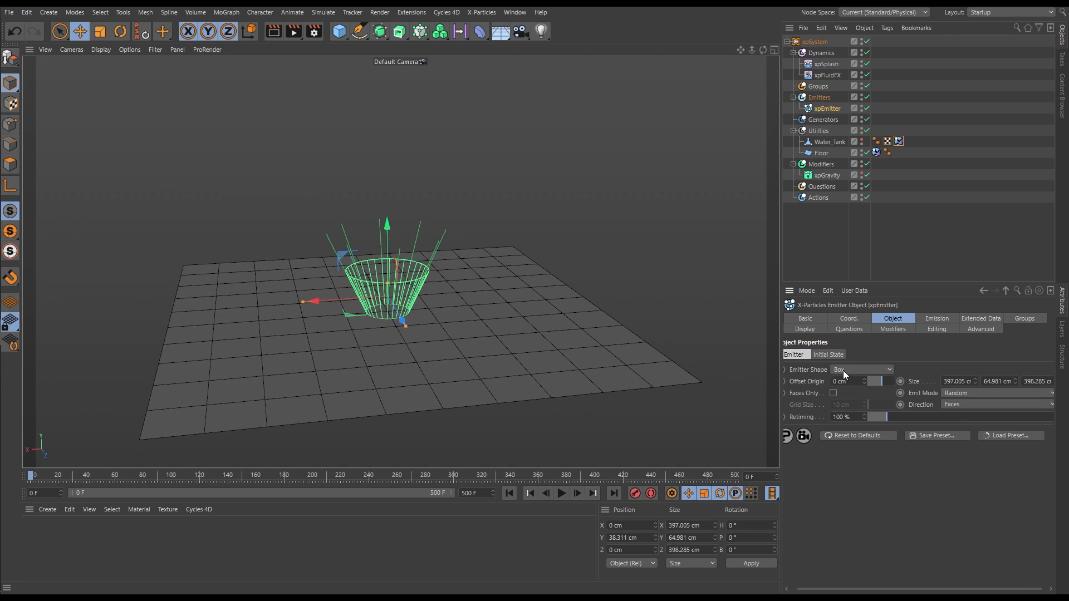
left_click(807, 329)
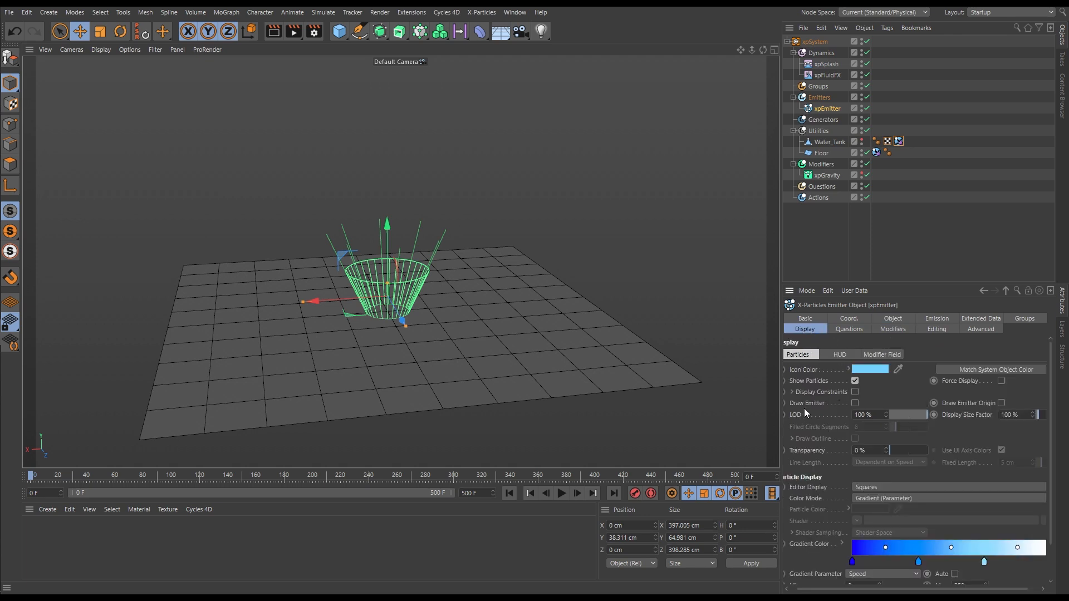
left_click(855, 404)
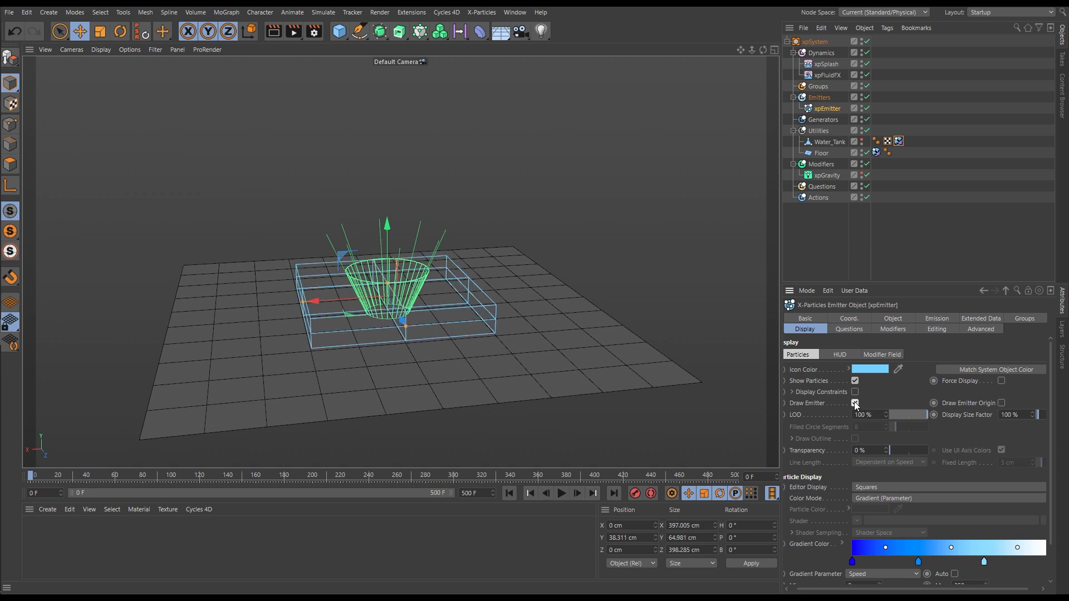
Change the xpEmitter's shape to Torus and reset its Y position to 0 cm
left_click(893, 318)
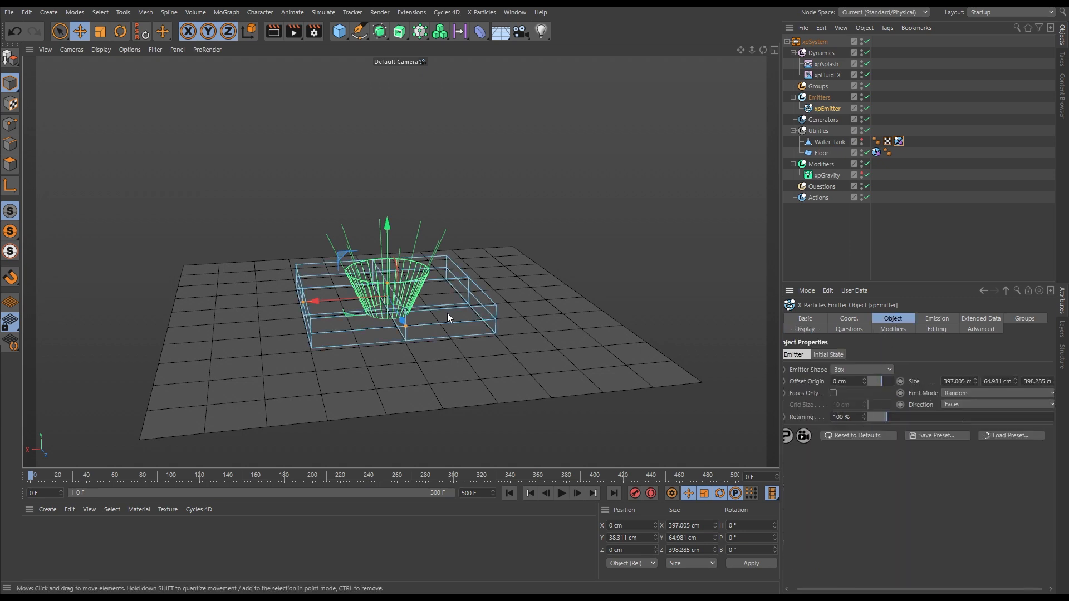
scroll(406, 317, "up", 4)
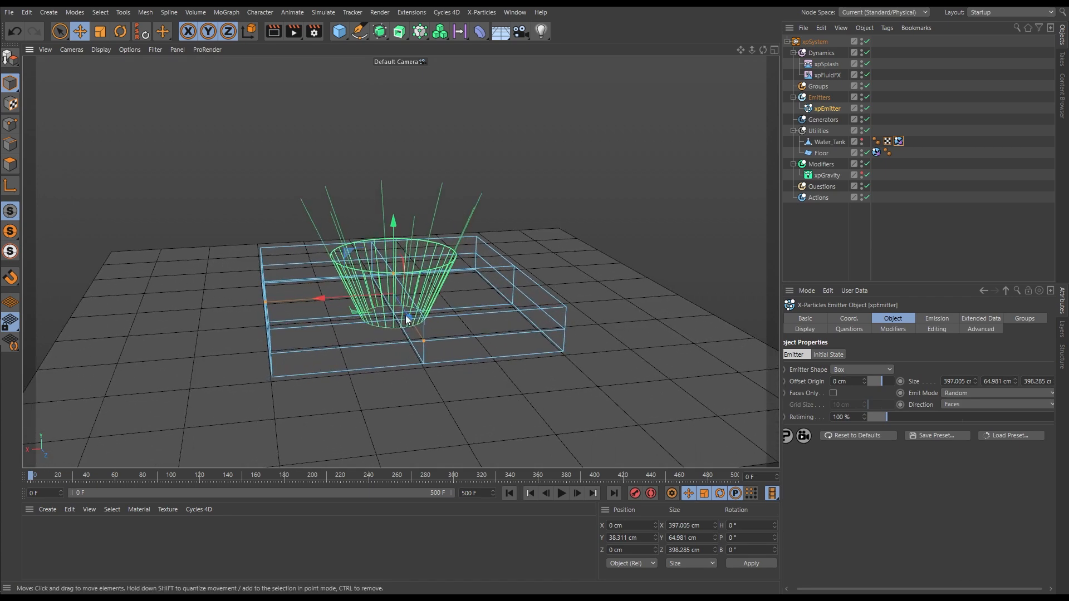
left_click_drag(406, 315, 395, 322, "alt")
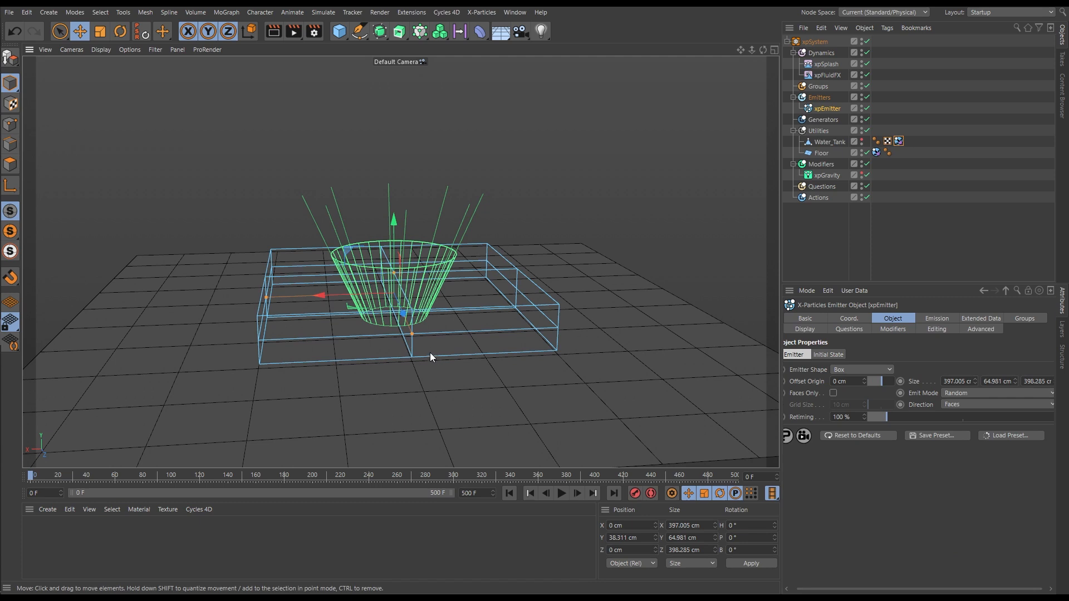
left_click(843, 371)
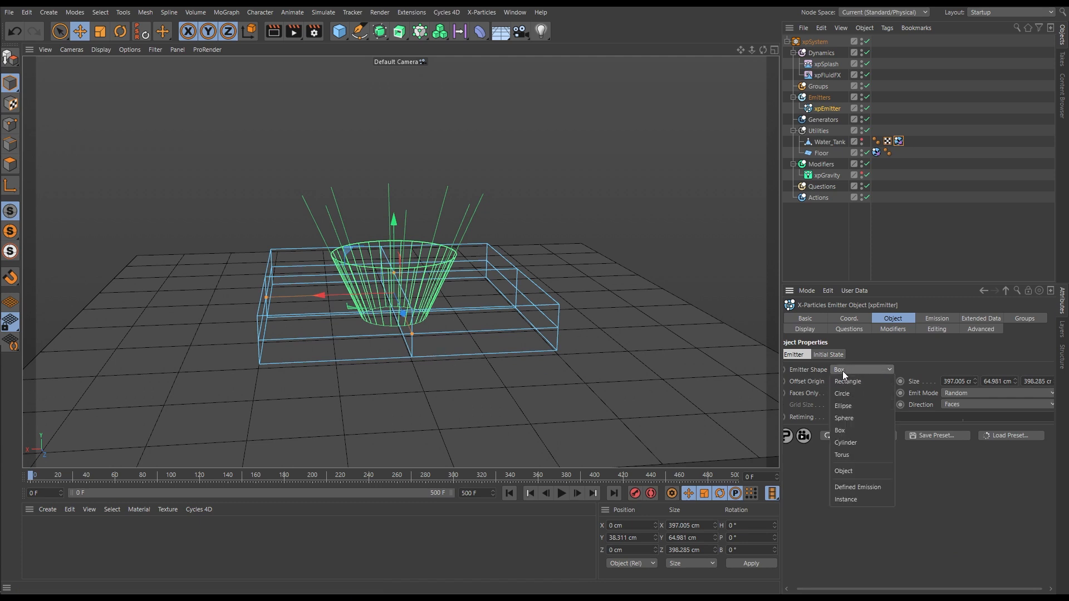
left_click(847, 452)
left_click(851, 319)
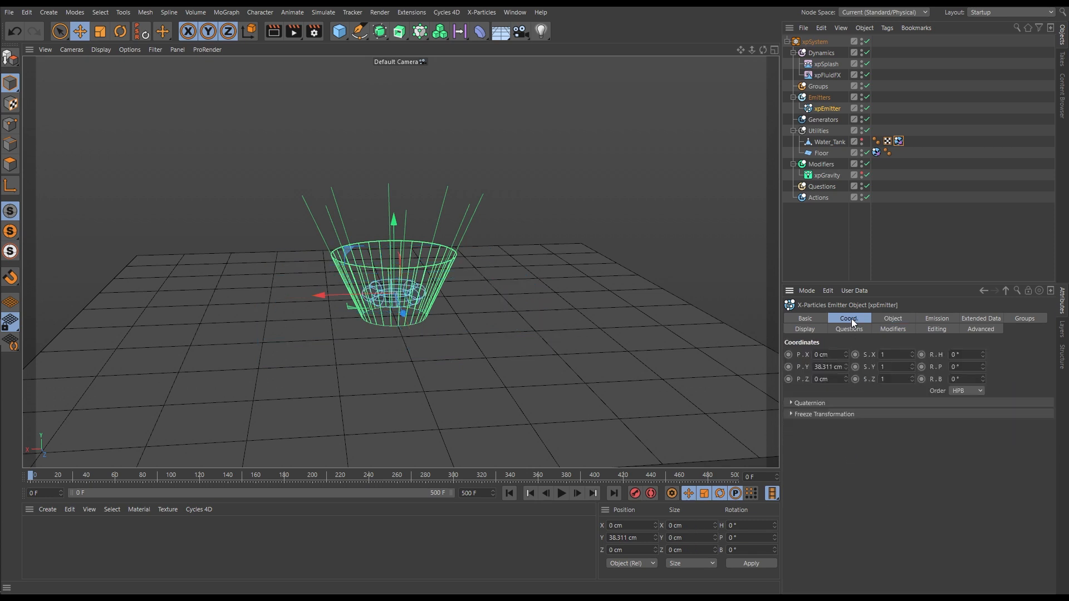
right_click(847, 368)
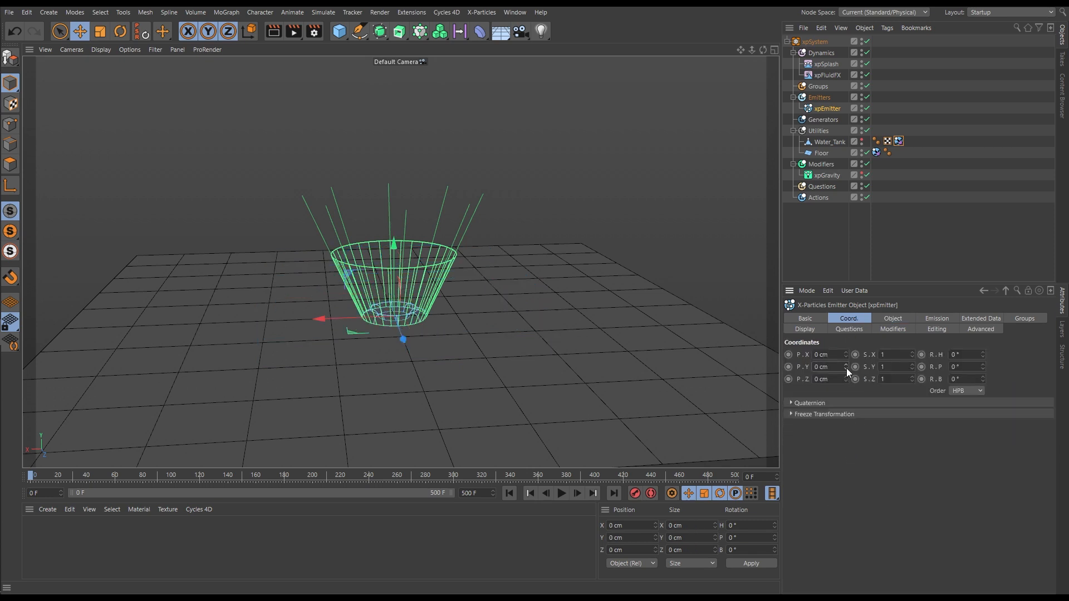
Fit the torus emitter around the splash modifier's base with an inner radius of 44 cm and an outer radius of 58 cm
left_click(889, 320)
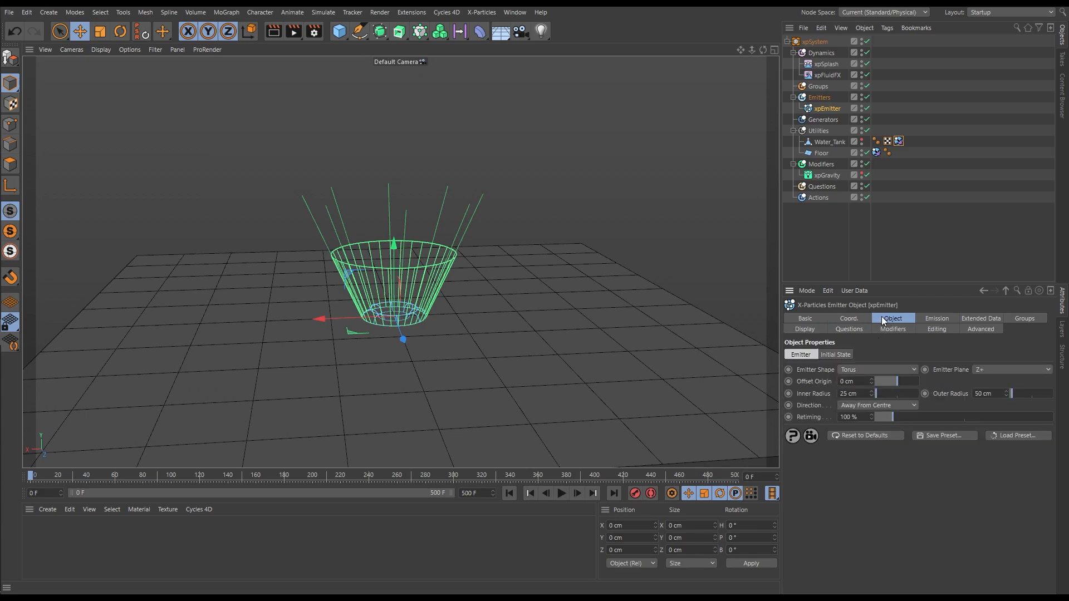
scroll(482, 299, "up", 5)
scroll(483, 298, "up", 3)
mouse_move(392, 325)
left_mouse_down("alt")
mouse_move(379, 383)
mouse_move(378, 325)
left_mouse_up("alt")
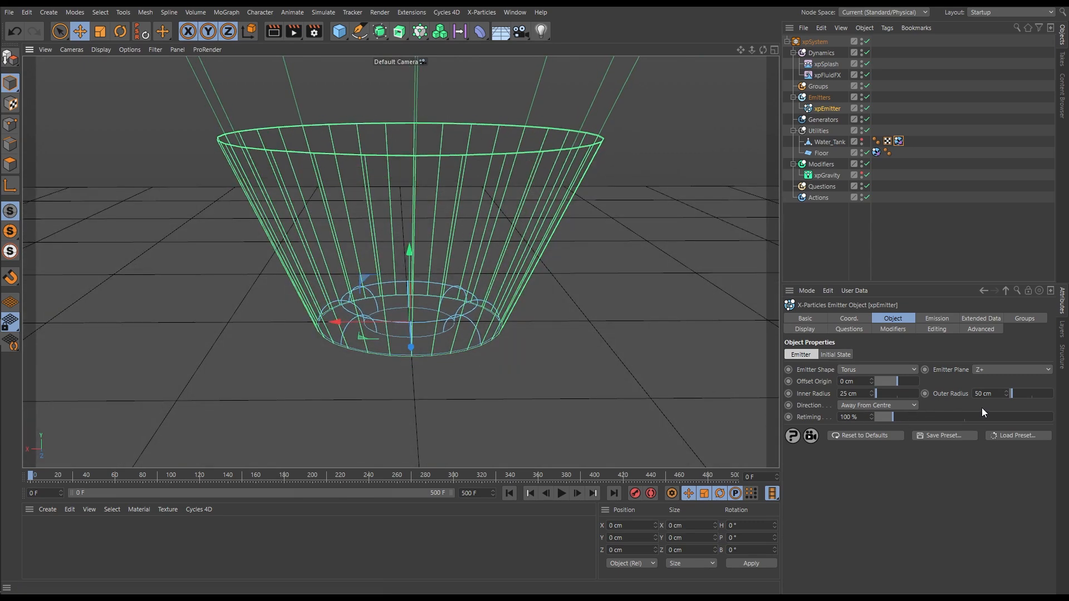
left_click_drag(1005, 392, 1005, 383)
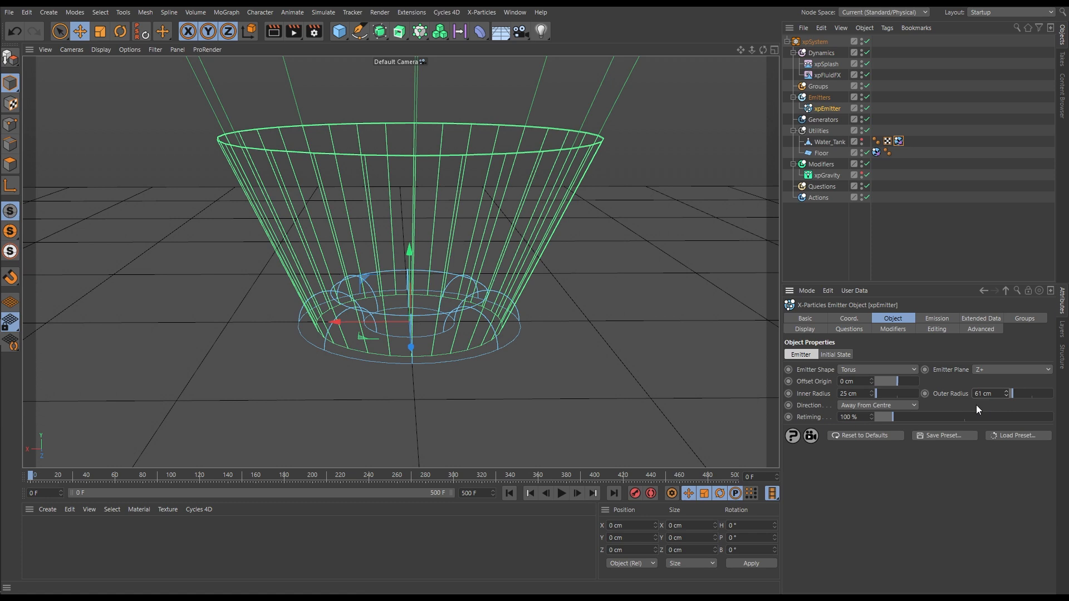
left_click_drag(871, 393, 873, 381)
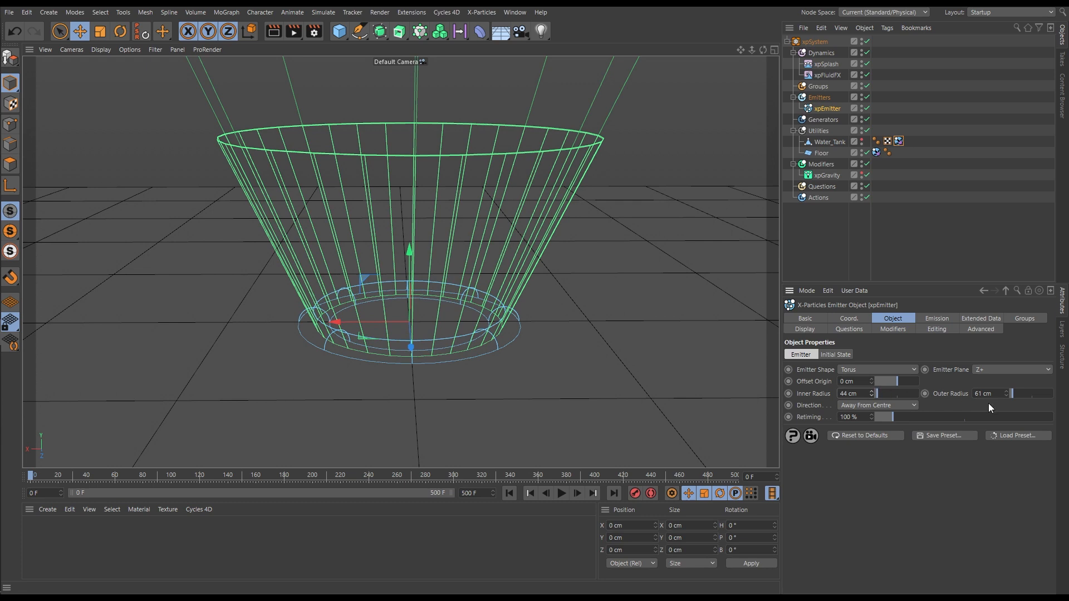
left_click_drag(1005, 393, 1007, 396)
left_click_drag(436, 362, 459, 348, "alt")
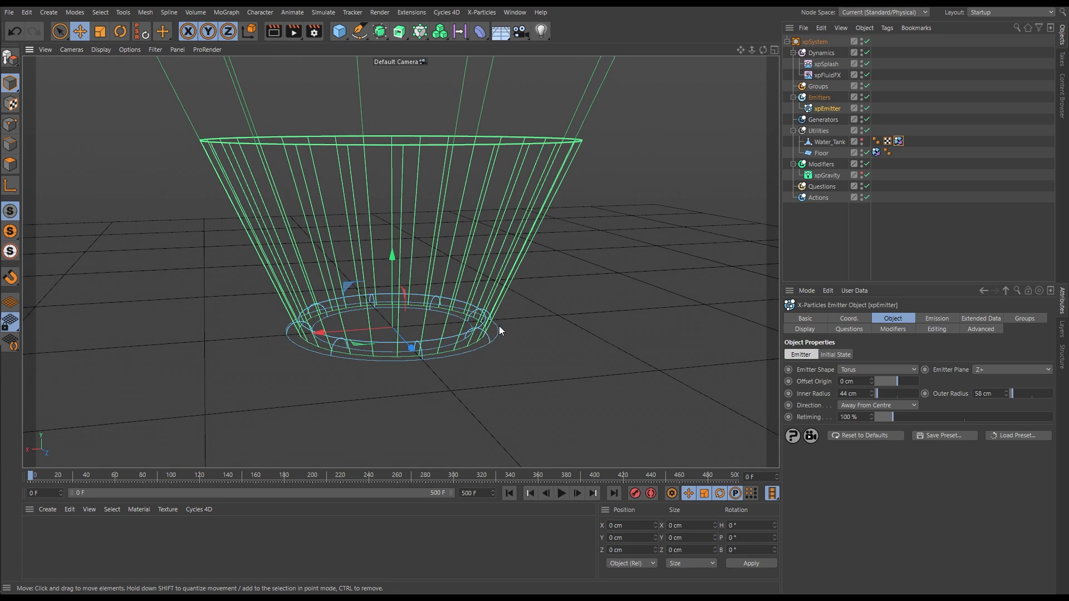
left_click_drag(499, 330, 483, 337, "alt")
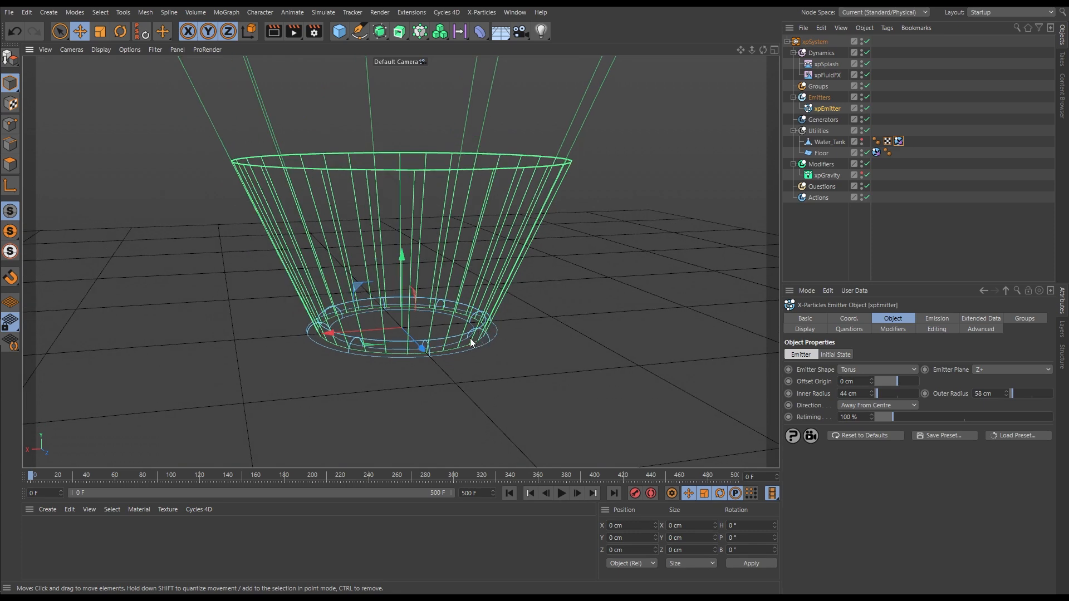
Select xpSplash and xpEmitter together and raise both to about Y 7.9 cm above the floor
left_click(827, 63)
left_click(833, 109, "ctrl")
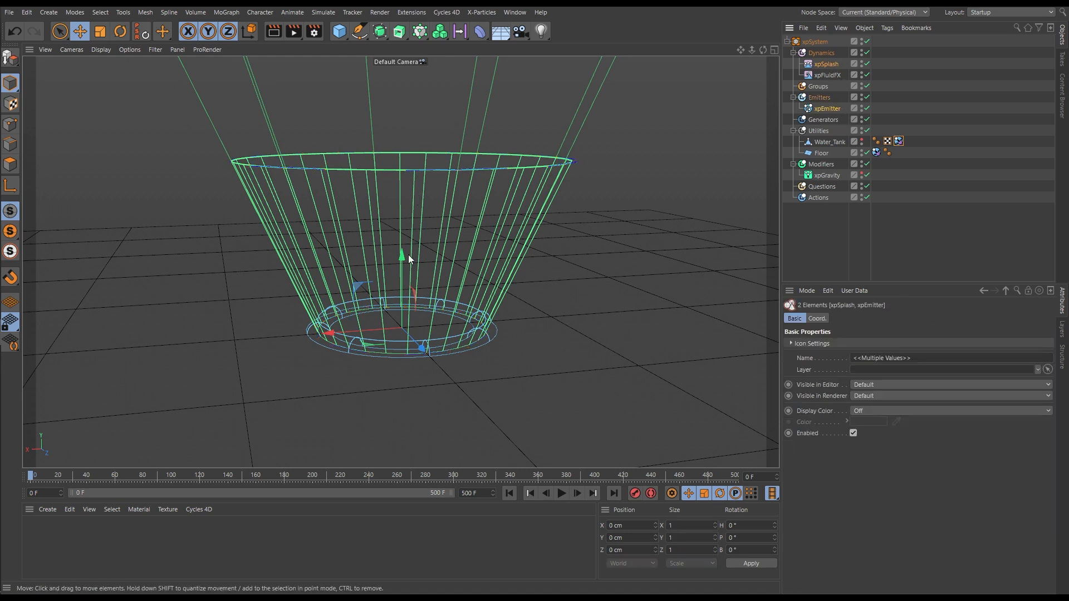
left_click_drag(401, 255, 403, 243)
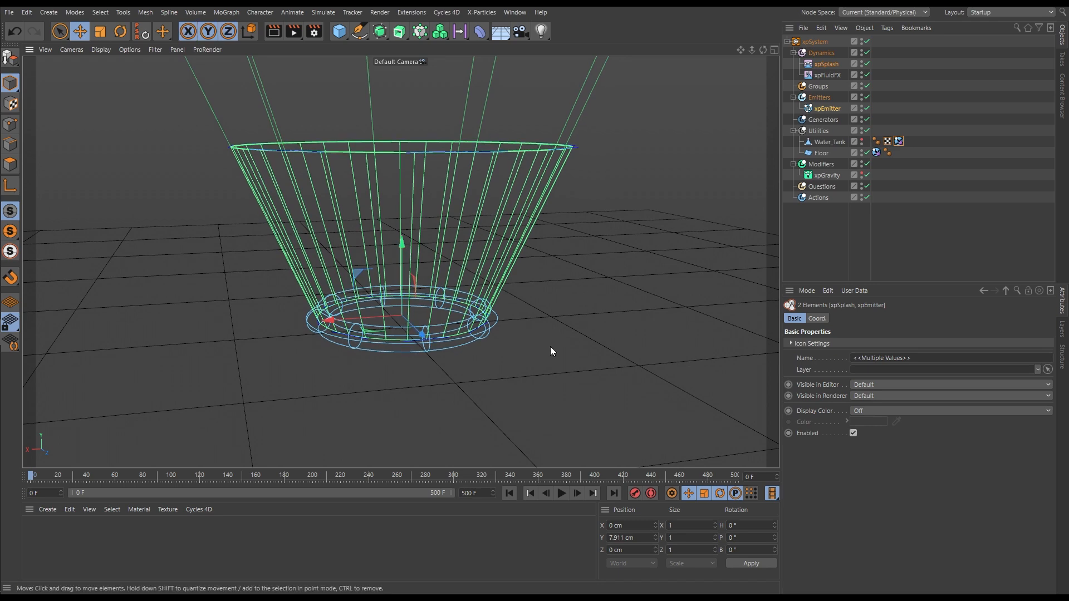
Advance the simulation to frame 1 and examine the particles emitted inside the torus
left_click_drag(478, 343, 464, 335, "alt")
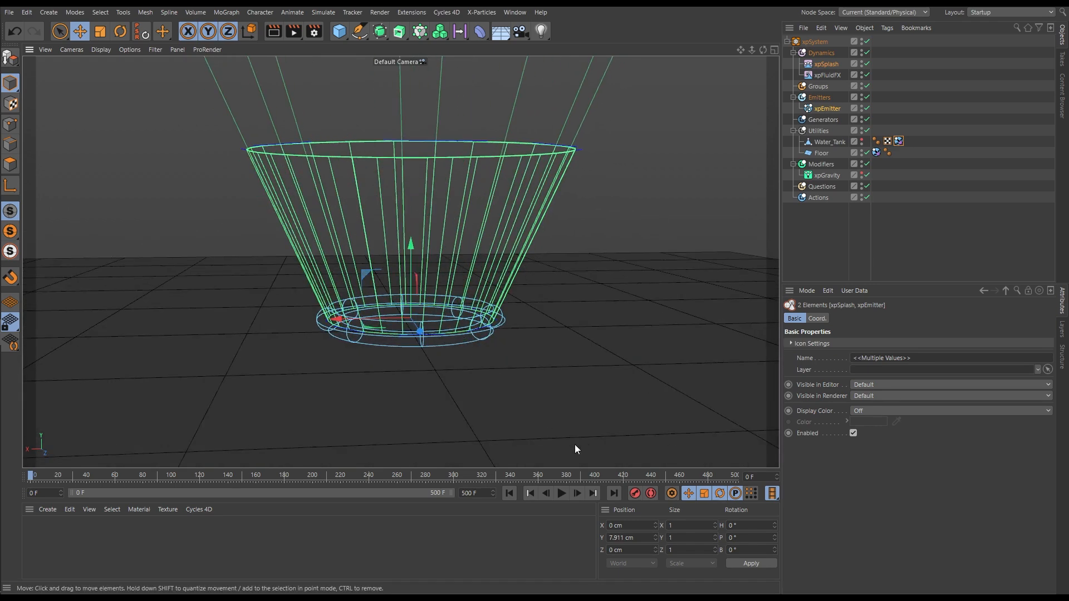
left_click(579, 496)
mouse_move(385, 324)
right_mouse_down("alt")
mouse_move(489, 323)
mouse_move(386, 336)
right_mouse_up("alt")
left_click_drag(392, 332, 436, 363, "alt")
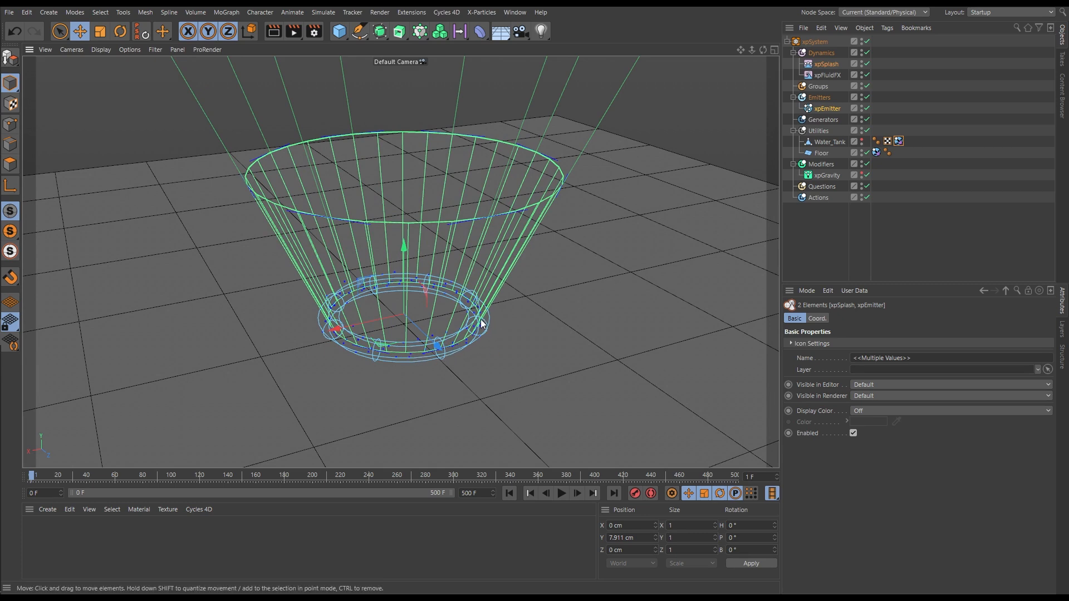
Set the xpEmitter's particle radius to 2 cm and re-simulate to frame 1 to check the denser fill
left_click(828, 109)
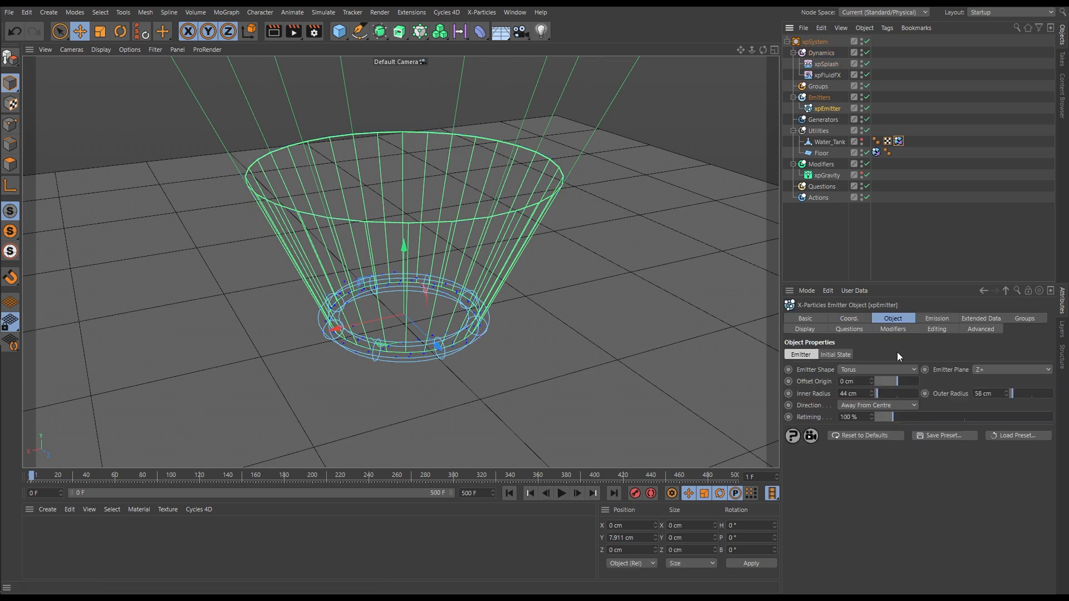
left_click(935, 319)
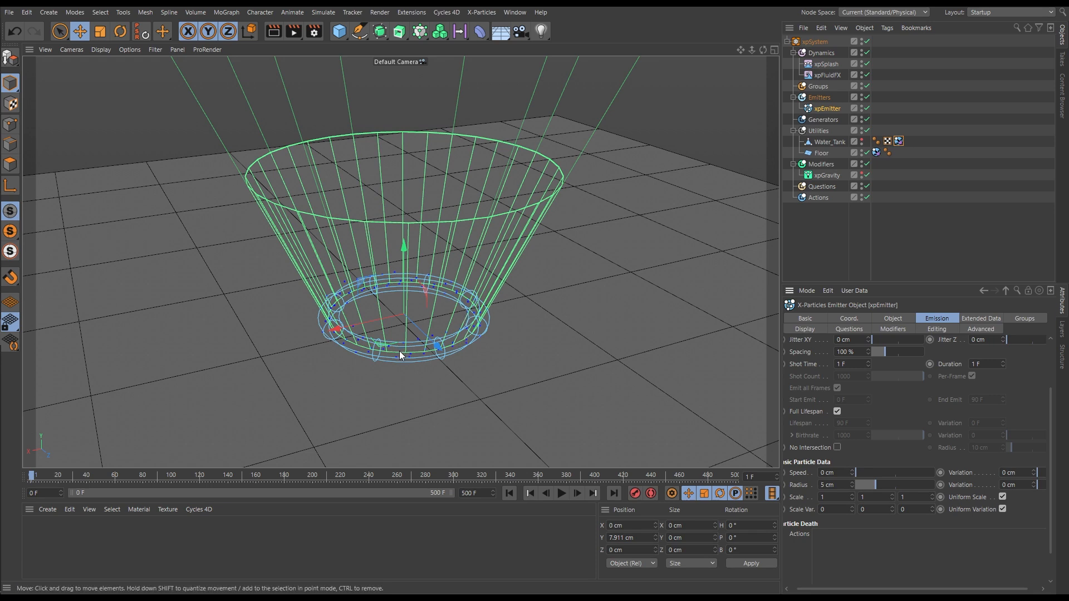
left_click(838, 489)
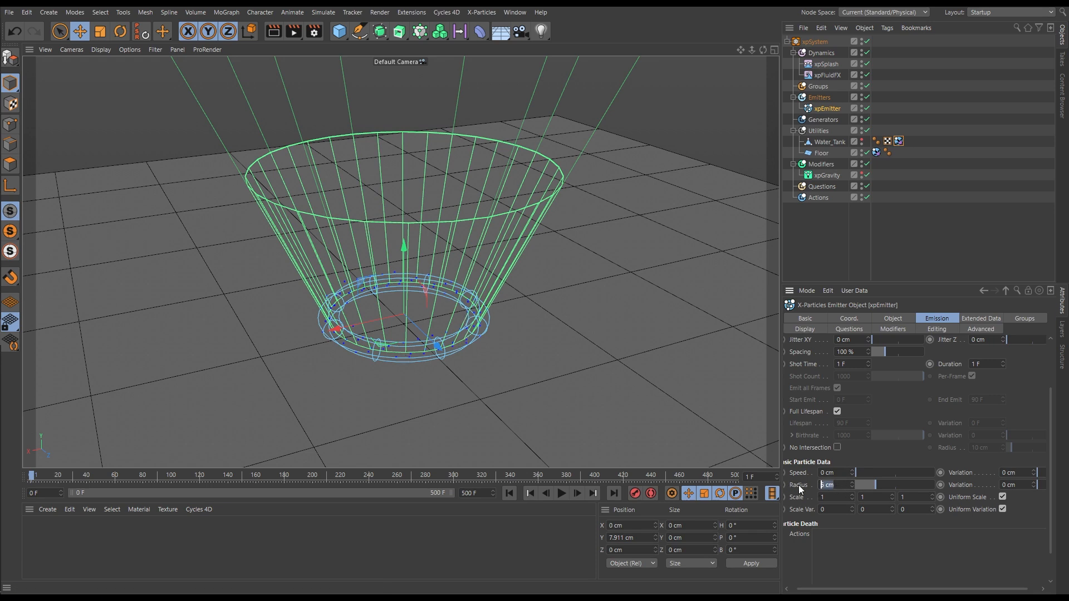
type("2")
key("Return")
left_click(510, 493)
left_click(578, 494)
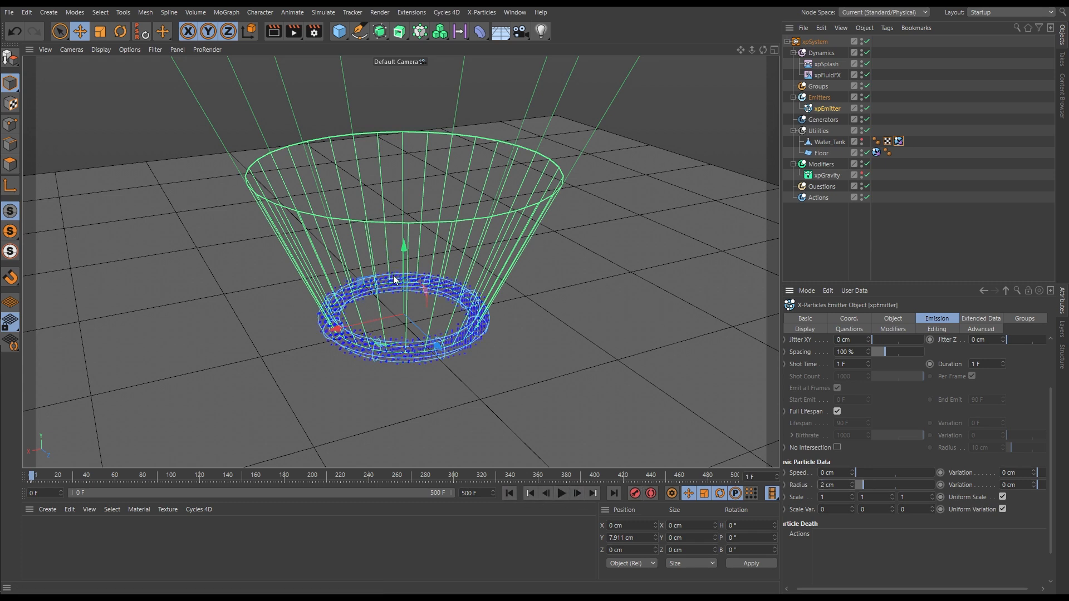
Set the xpSplash modifier's start time to 1 F, duration to 10 F and distance to 20 cm
left_click_drag(475, 427, 430, 332, "alt")
scroll(429, 332, "down", 8)
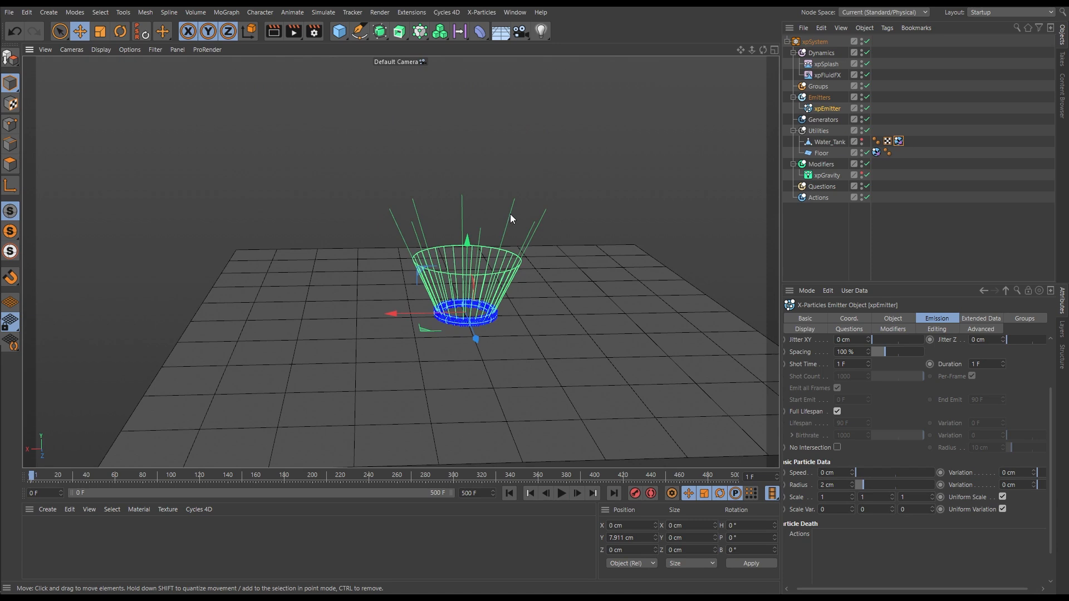
left_click(821, 64)
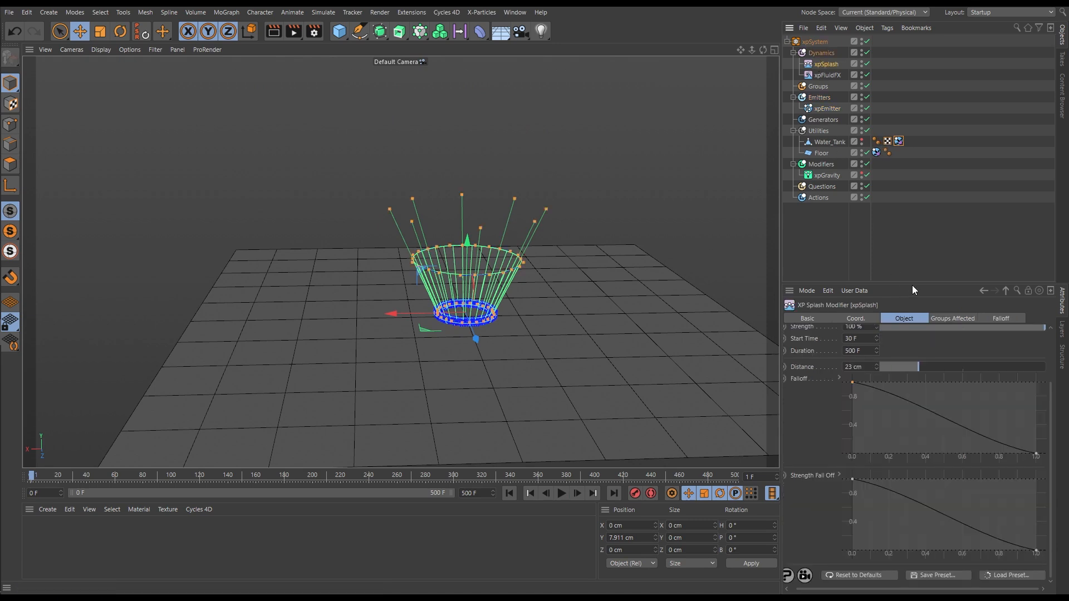
left_click_drag(914, 285, 919, 168)
left_click(861, 290)
type("1")
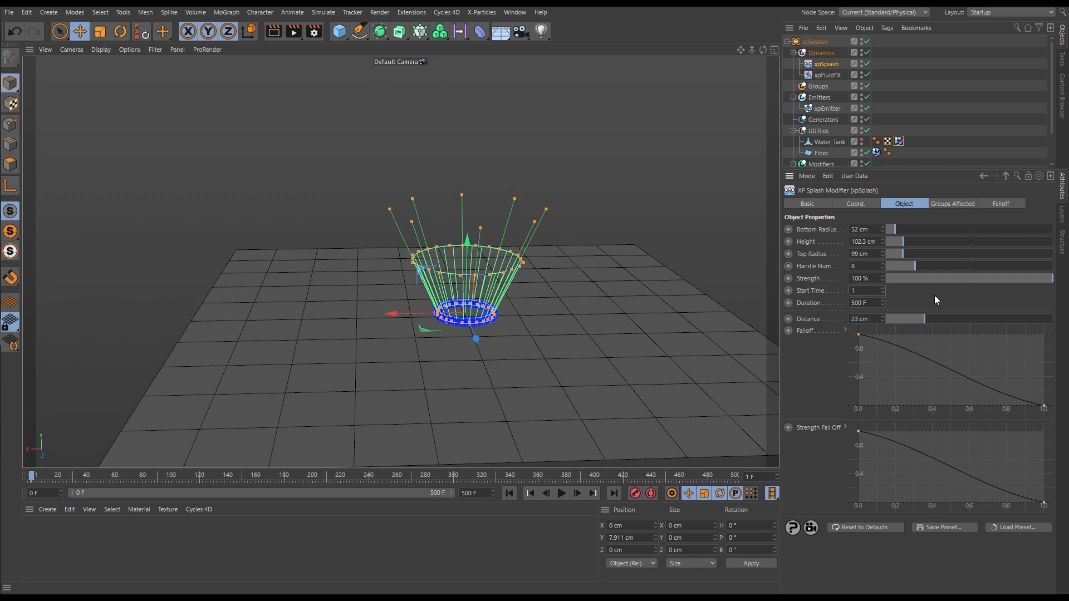
left_click(863, 302)
type("10")
key("Return")
left_click_drag(865, 319, 831, 320)
type("20")
key("Return")
Play the splash simulation repeatedly from the start to check the crown shape, stopping at about frame 11
left_click(510, 493)
left_click(563, 493)
left_click(509, 493)
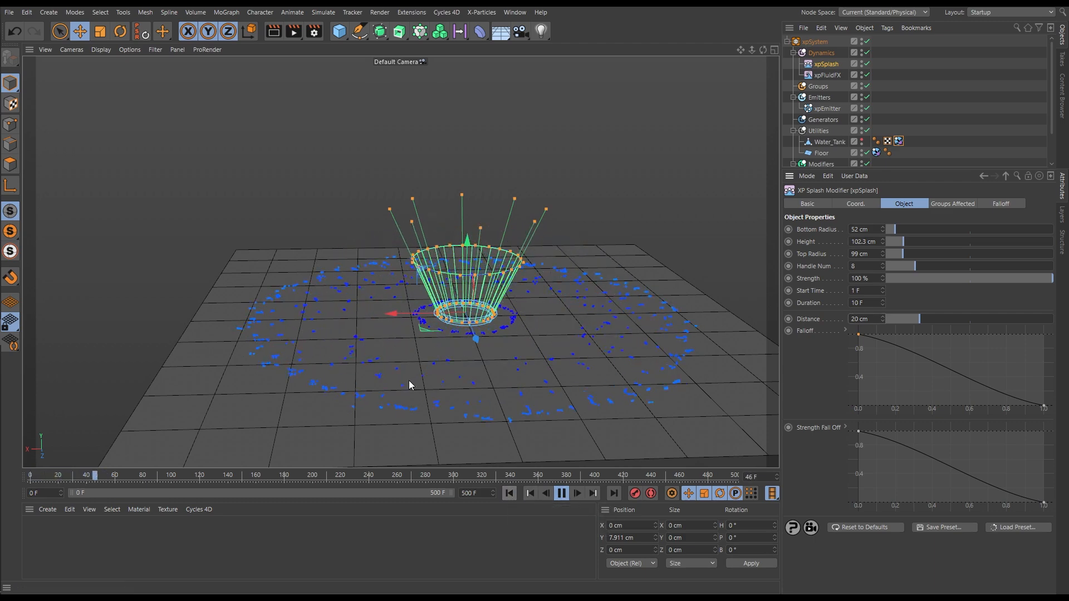
left_click(509, 493)
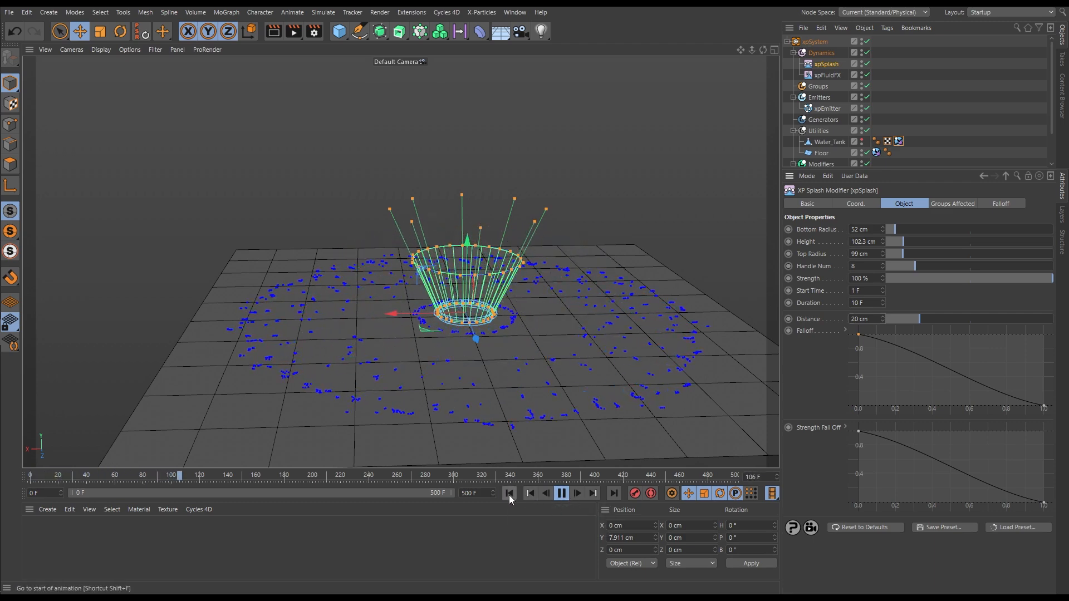
left_click(561, 494)
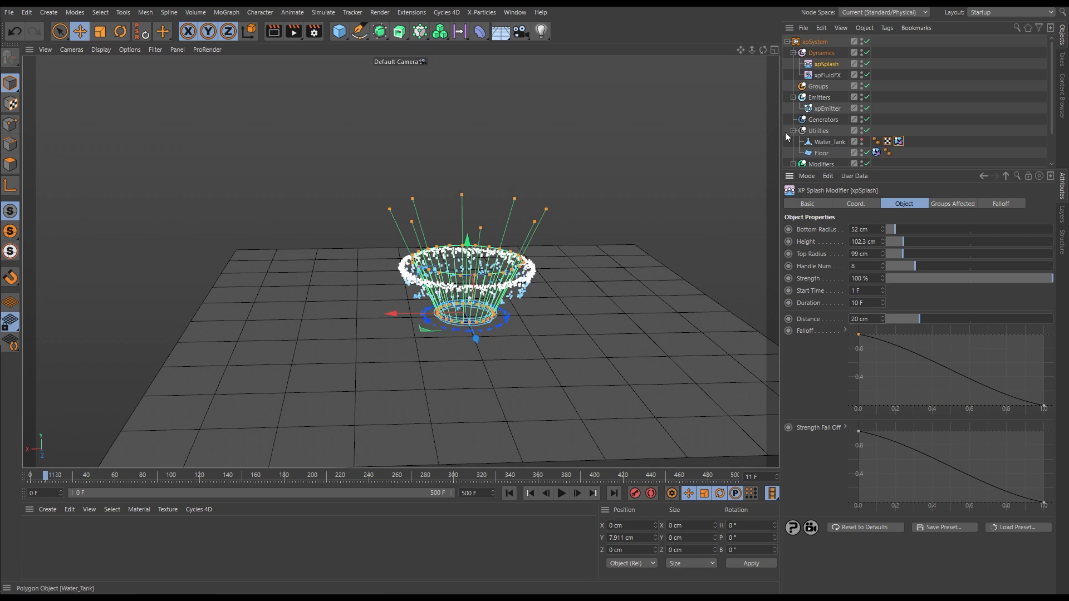
Set the xpEmitter's shot duration to 5 F and play the simulation from the start
left_click(828, 108)
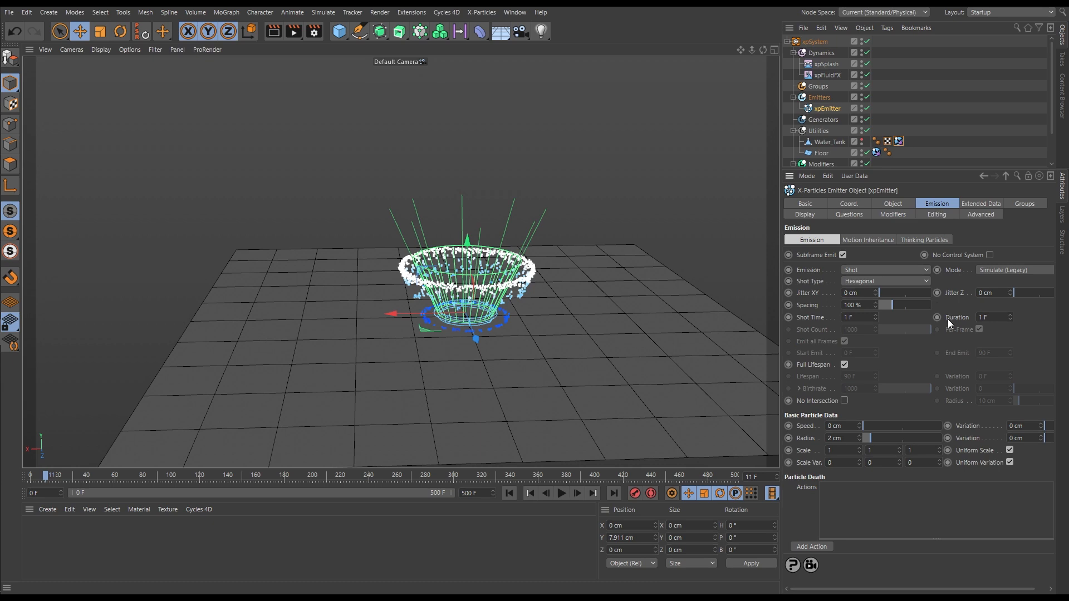
double_click(989, 313)
type("5")
key("Return")
left_click(509, 494)
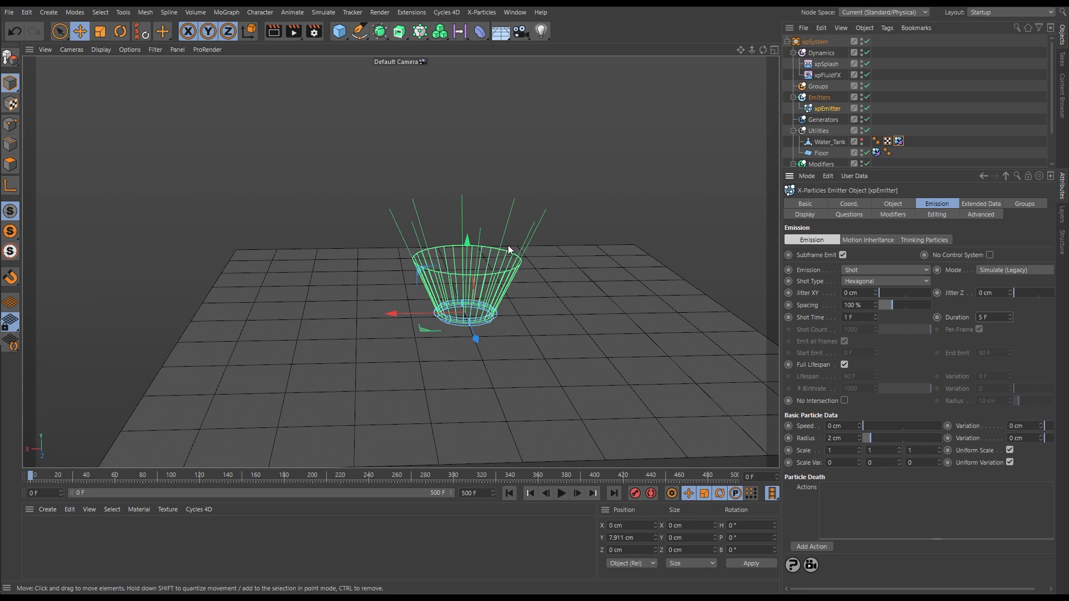
left_click(562, 494)
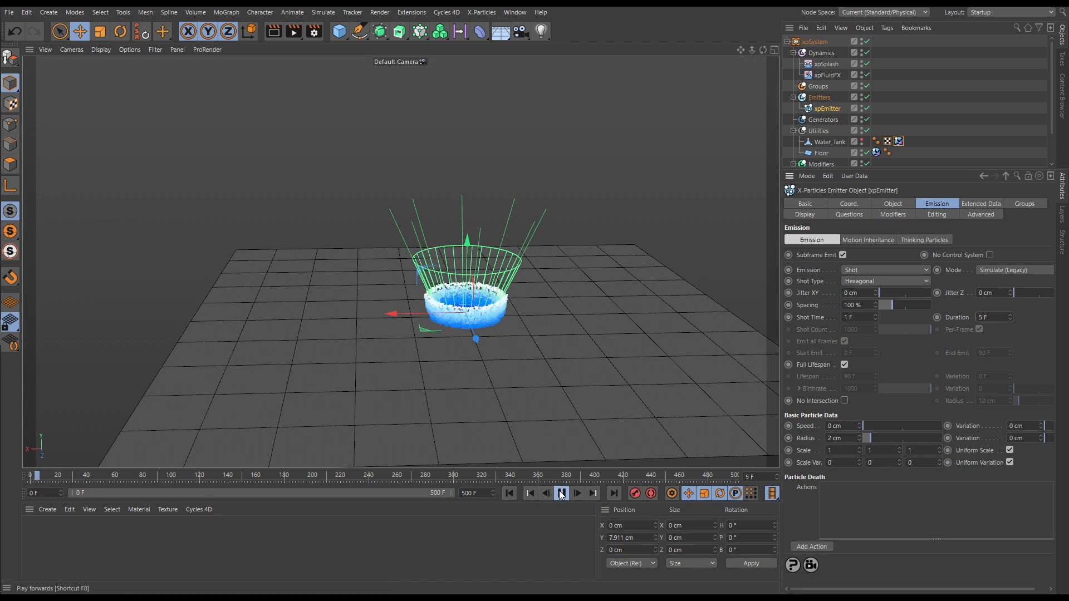
left_click(562, 493)
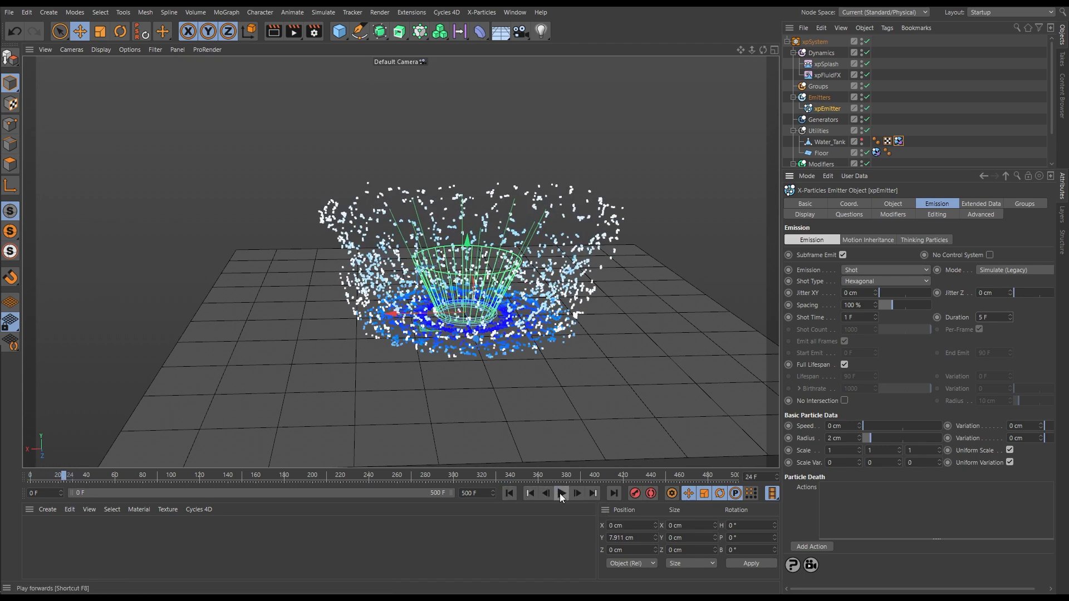
Step frame by frame through the start of the simulation to examine how the particles are emitted
left_click(509, 493)
left_click(573, 496)
left_click(572, 495)
left_click(573, 496)
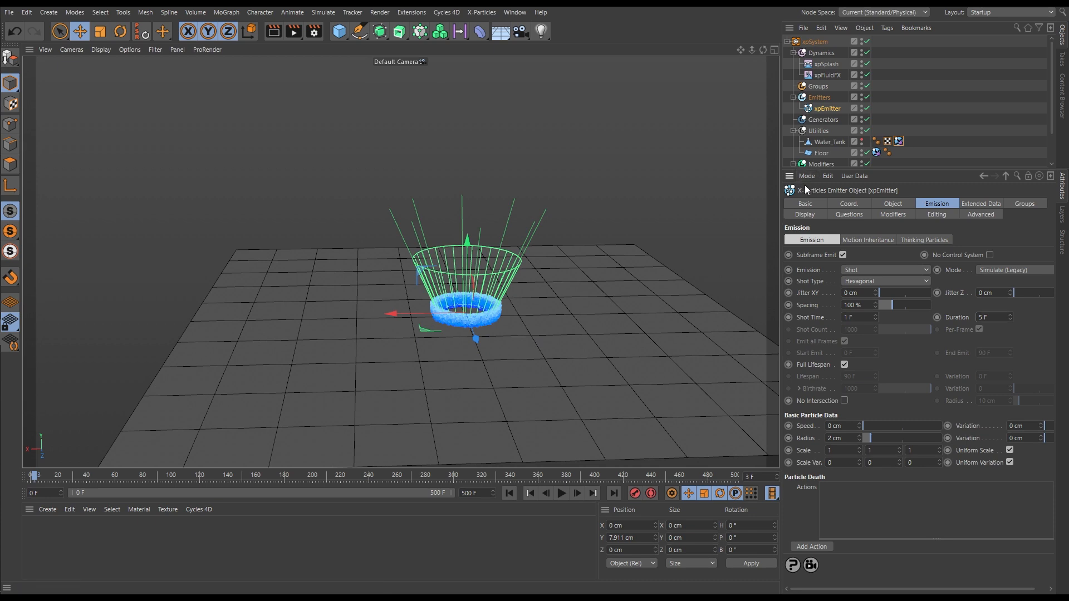
left_click(509, 493)
left_click(578, 493)
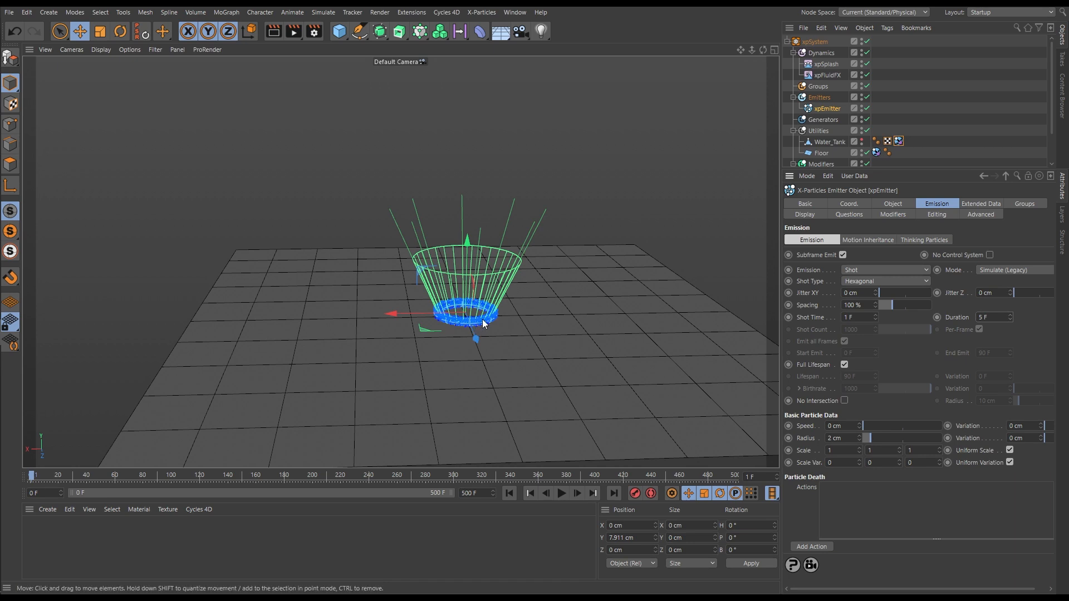
left_click(576, 493)
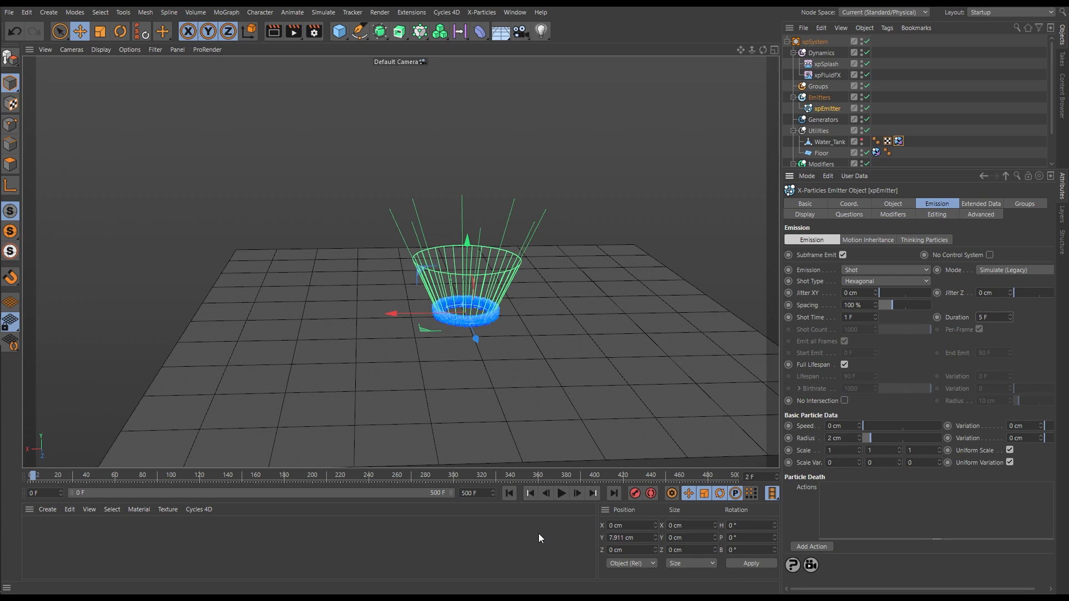
Turn on Check Density in xpFluidFX and replay the simulation from the start
left_click(826, 76)
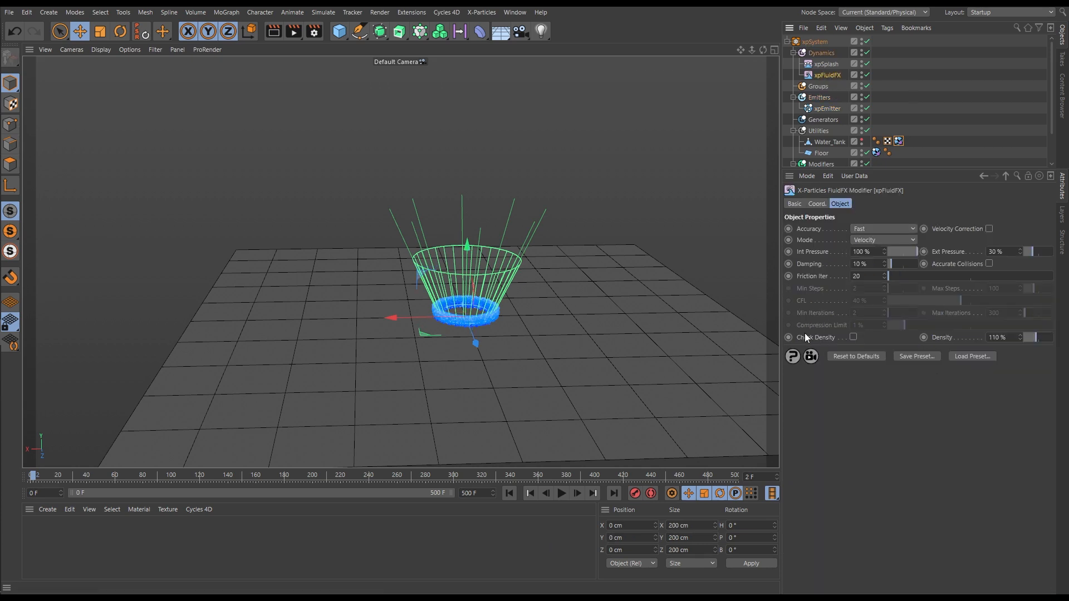
left_click(853, 338)
left_click(508, 493)
left_click(564, 494)
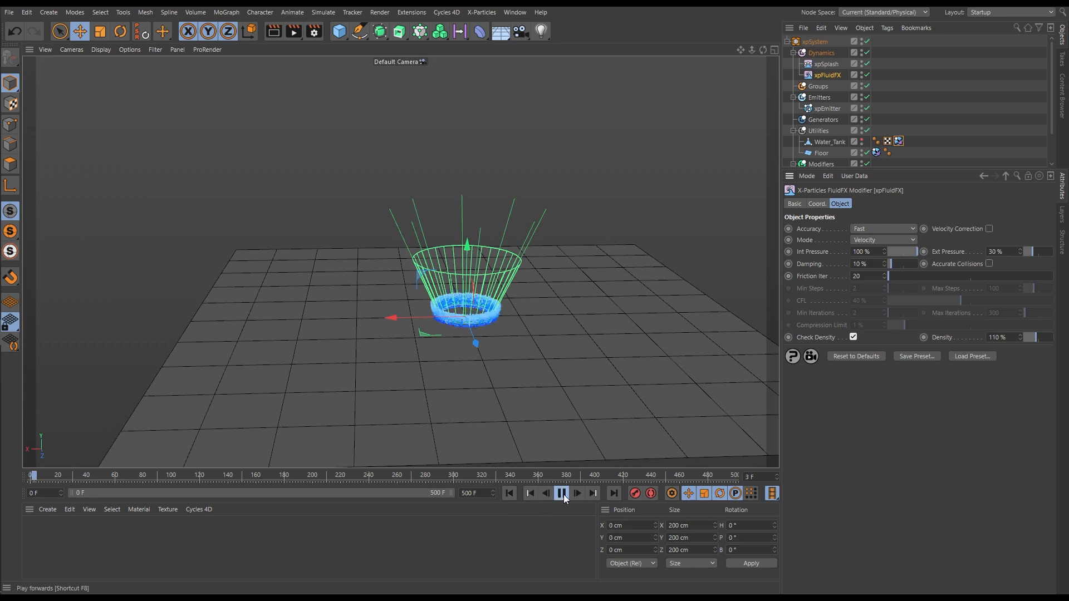
left_click(507, 494)
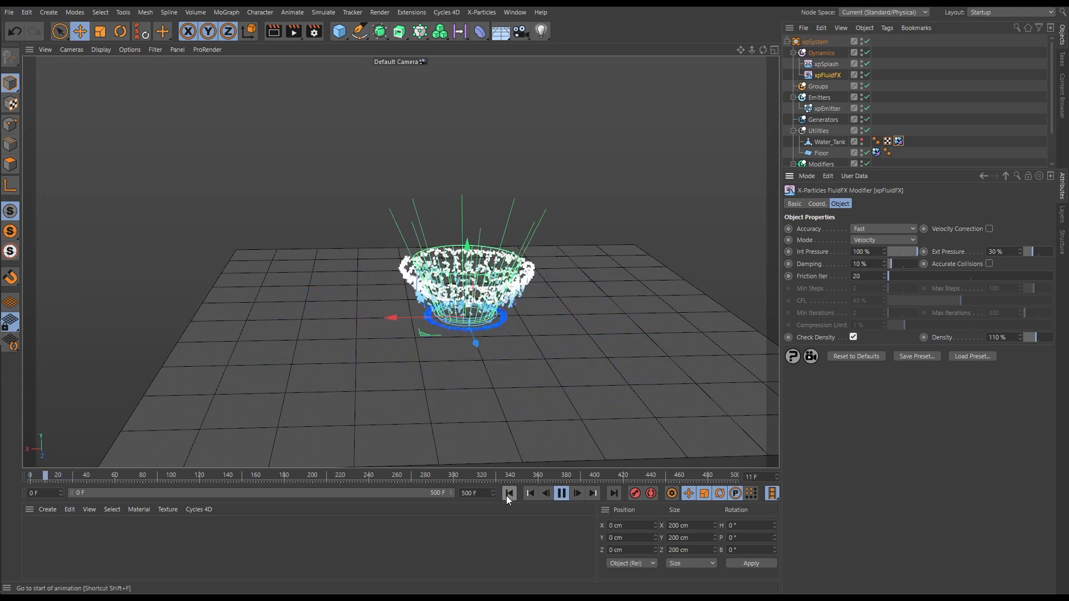
left_click(510, 493)
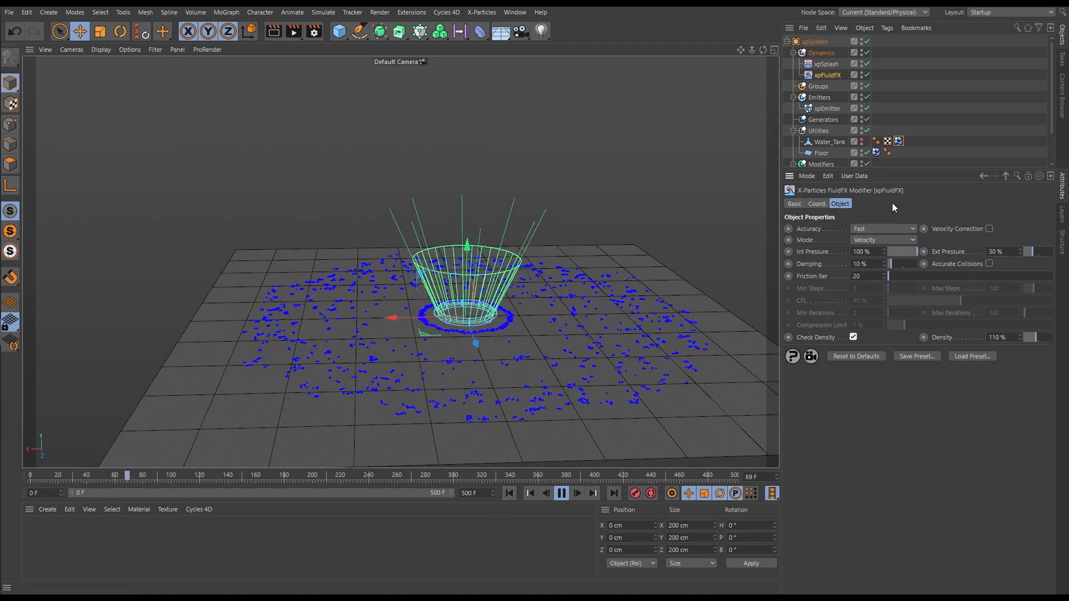
Set the xpEmitter's shot duration to 7 F, select xpSplash, and replay the simulation before rewinding to frame 0
left_click(827, 108)
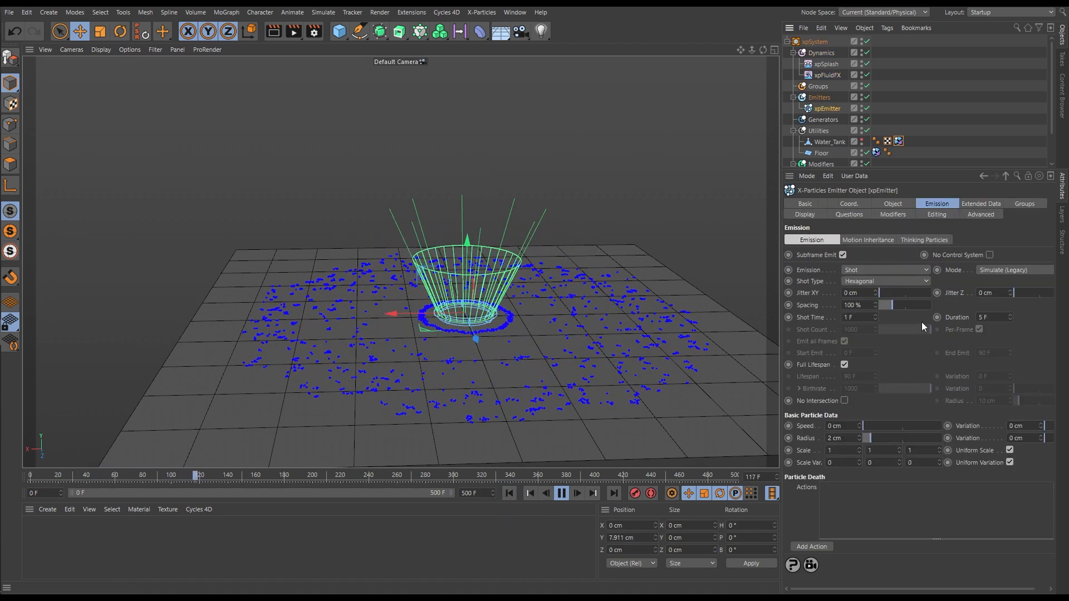
left_click(988, 317)
type("7")
key("Return")
left_click(828, 63)
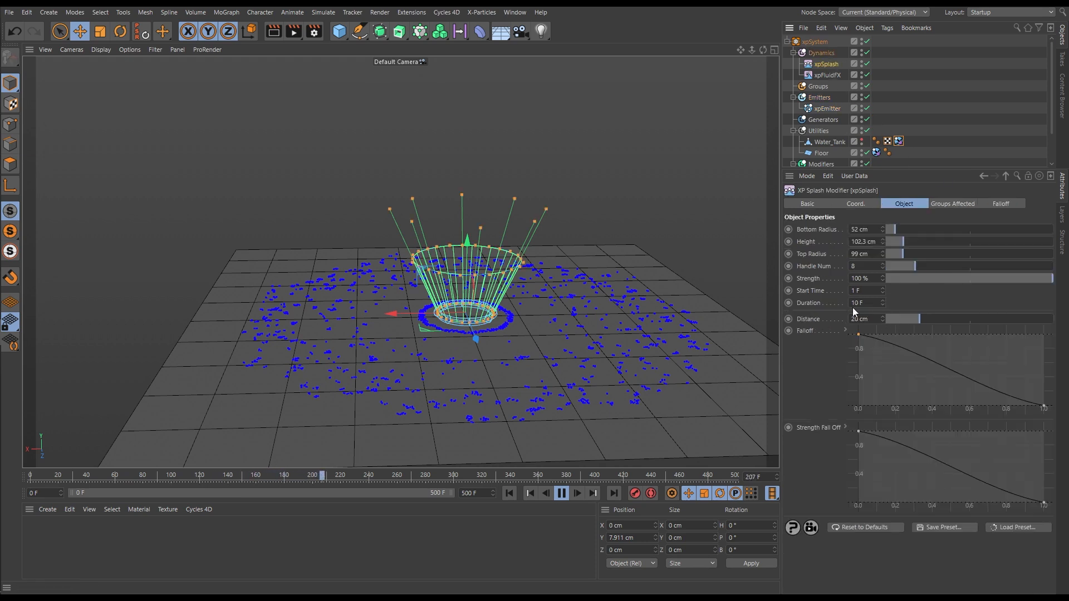
left_click(508, 492)
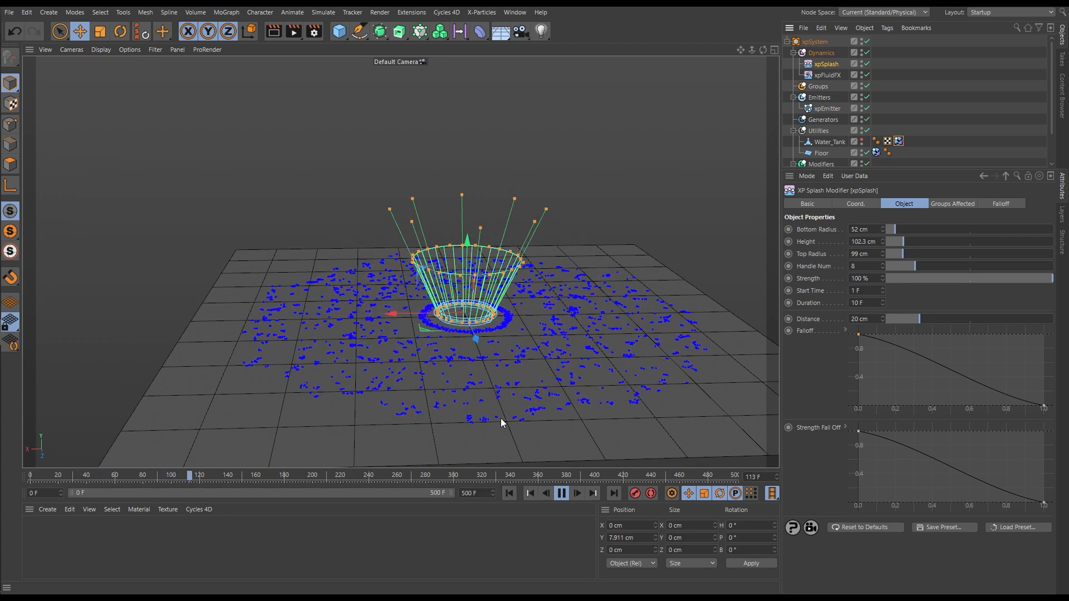
left_click(563, 494)
left_click(509, 494)
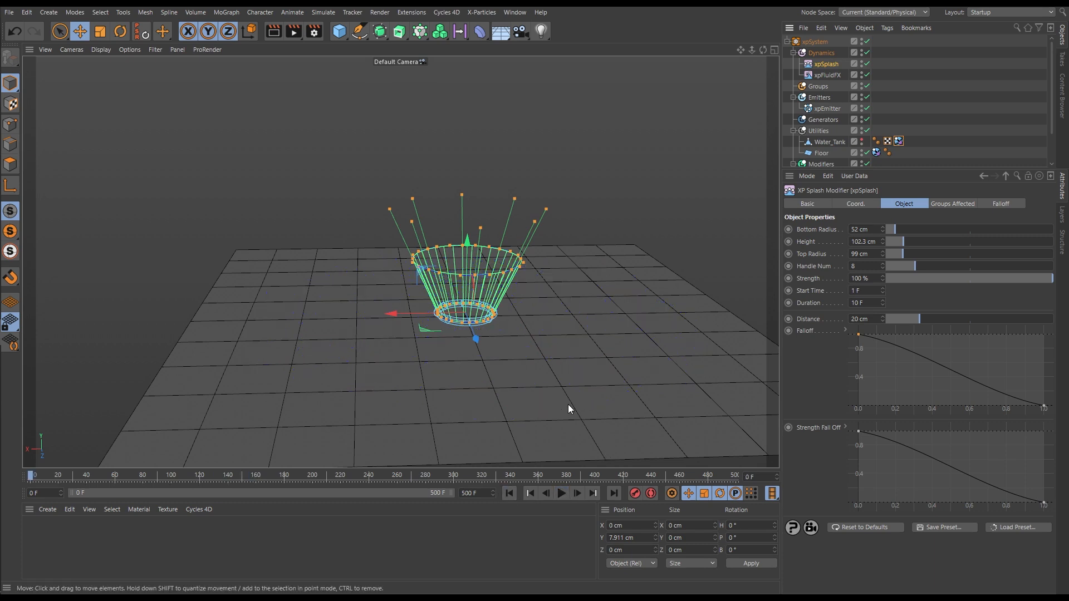
Add an xpSheeter modifier from the Dynamics folder and turn off its Velocity Alignment
middle_click_drag(496, 315, 482, 337, "alt")
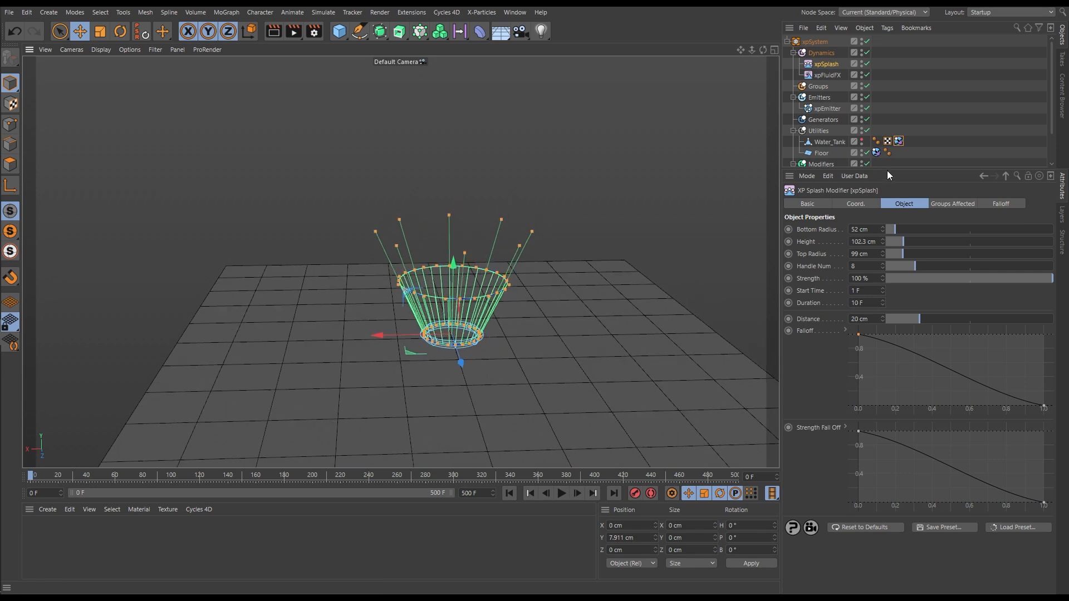
left_click_drag(887, 170, 887, 270)
left_click(819, 229)
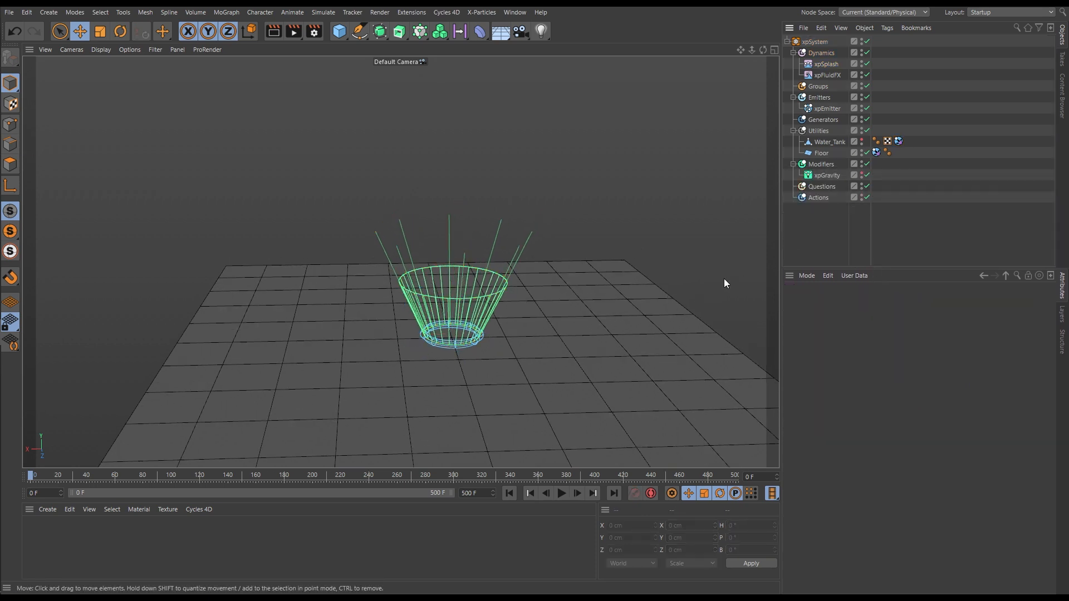
mouse_move(468, 316)
left_mouse_down("alt")
mouse_move(504, 363)
mouse_move(551, 379)
mouse_move(464, 337)
mouse_move(464, 326)
left_mouse_up("alt")
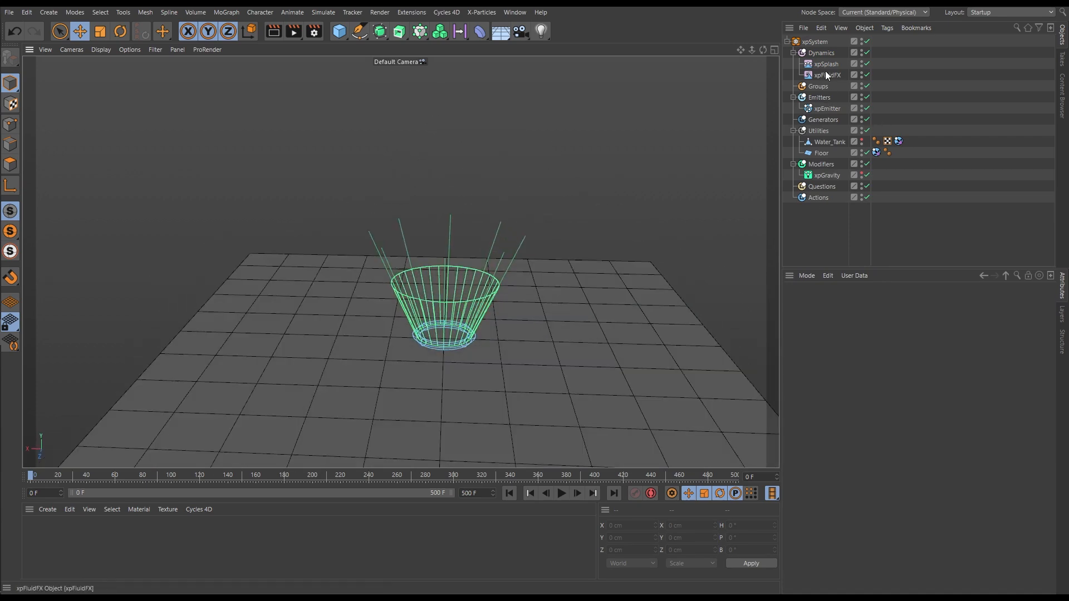
left_click(821, 52)
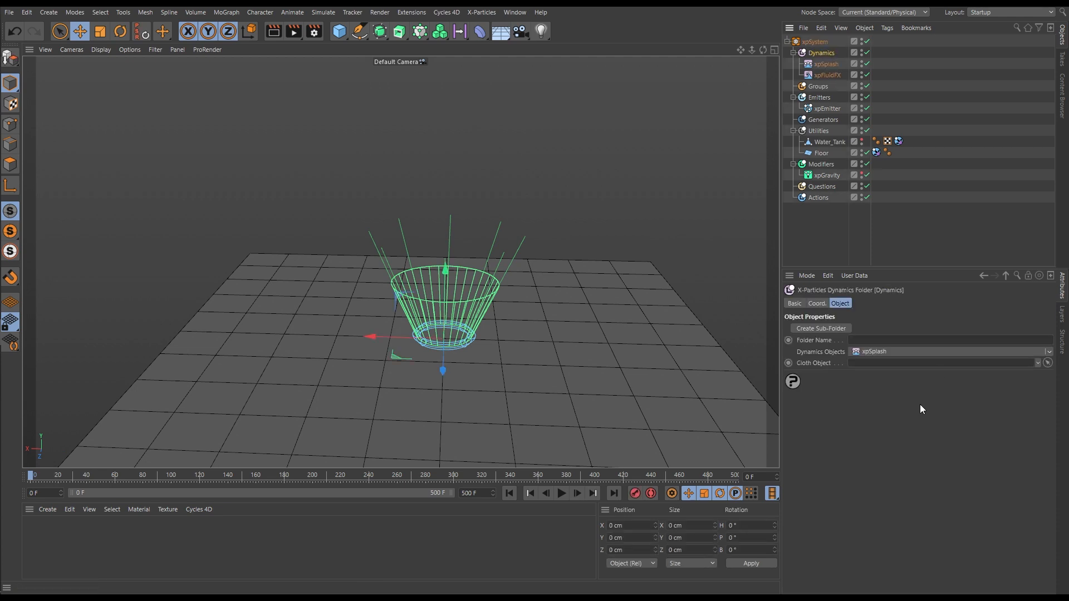
left_click(1048, 353)
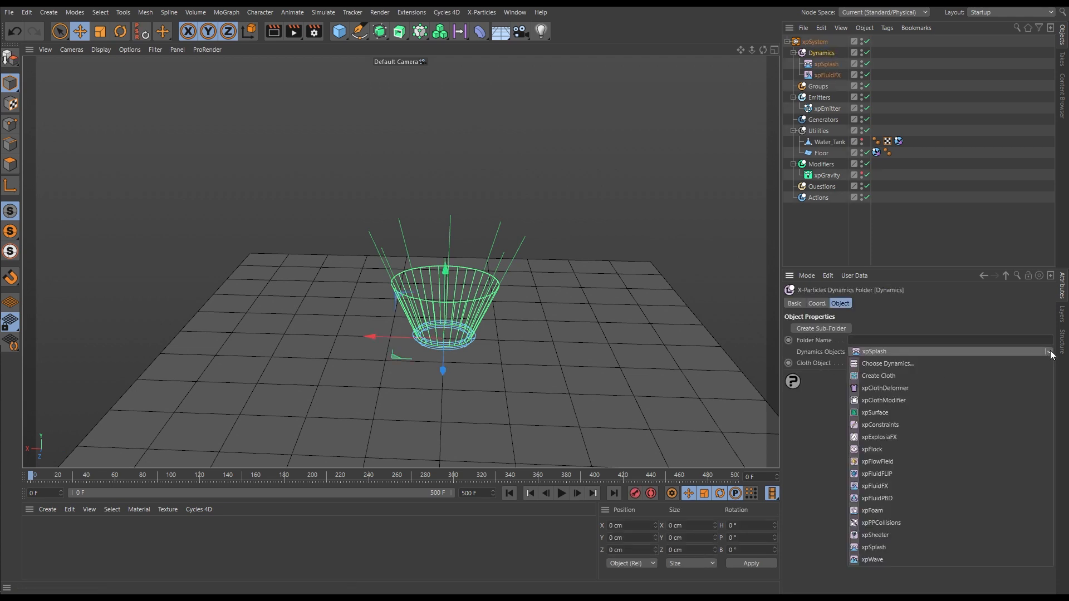
left_click(912, 535)
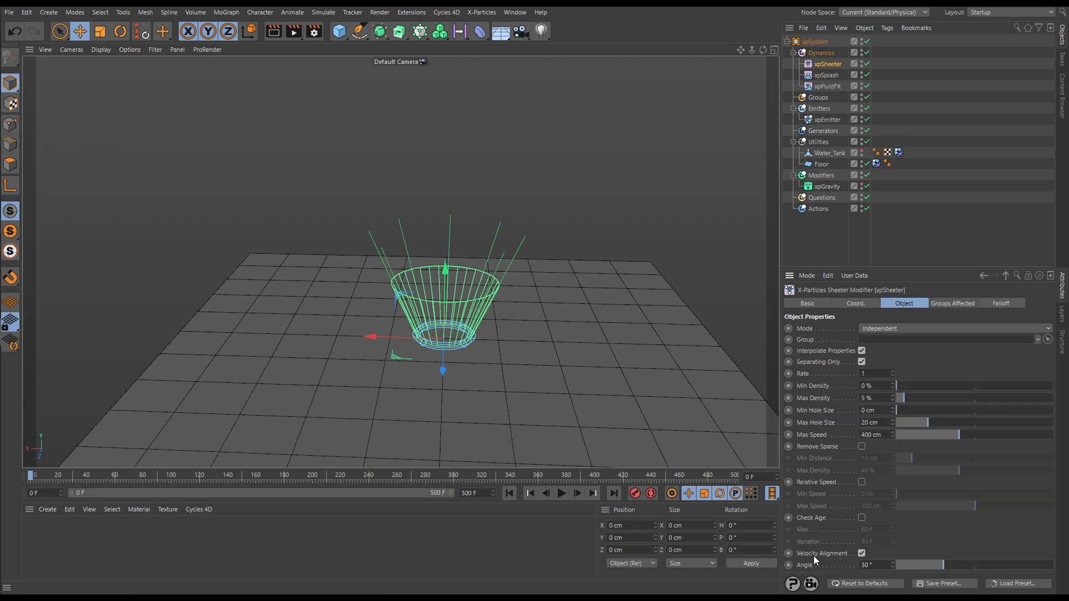
left_click(863, 554)
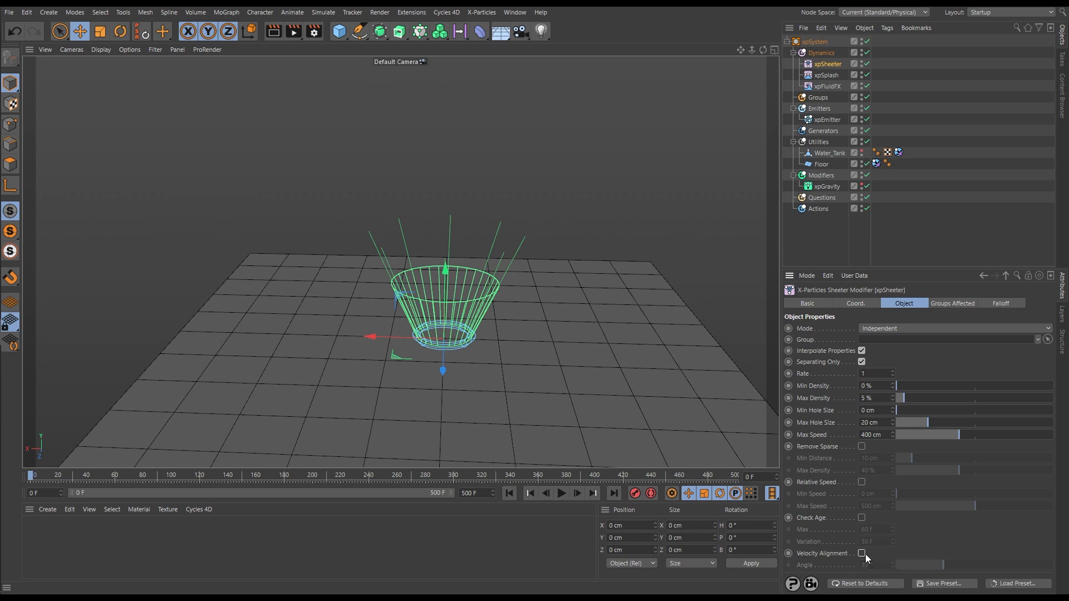
Play the simulation with the new xpSheeter active and watch how the splash fills
left_click(562, 494)
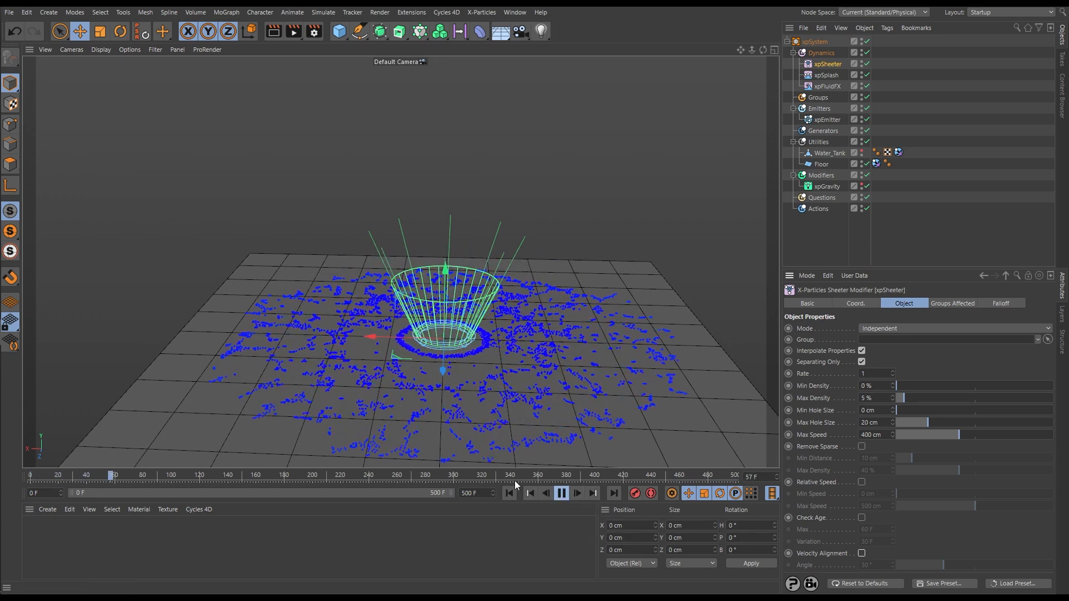
left_click(509, 493)
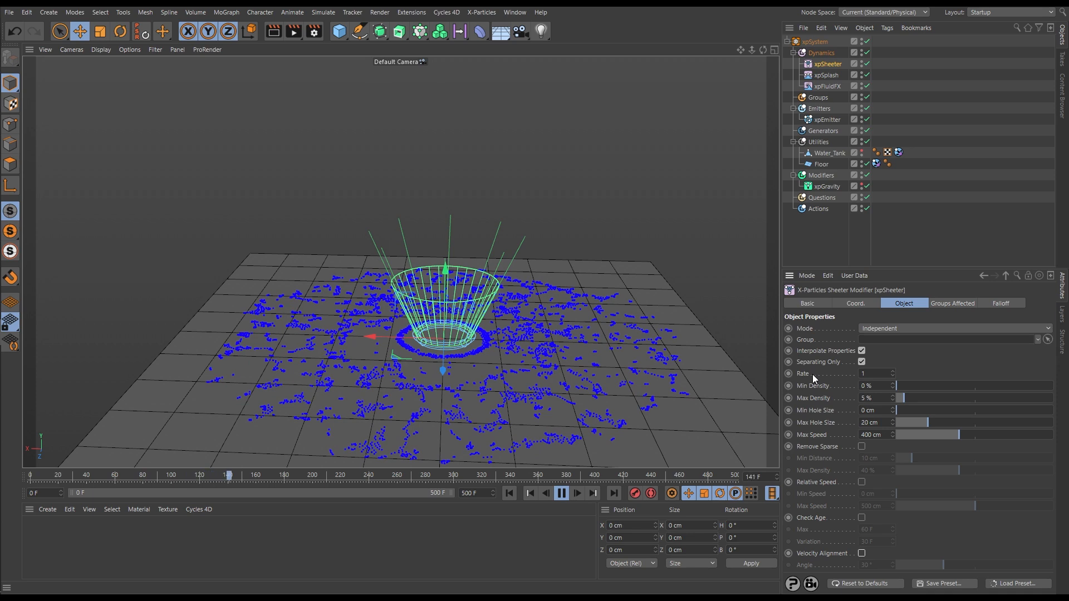
left_click(561, 494)
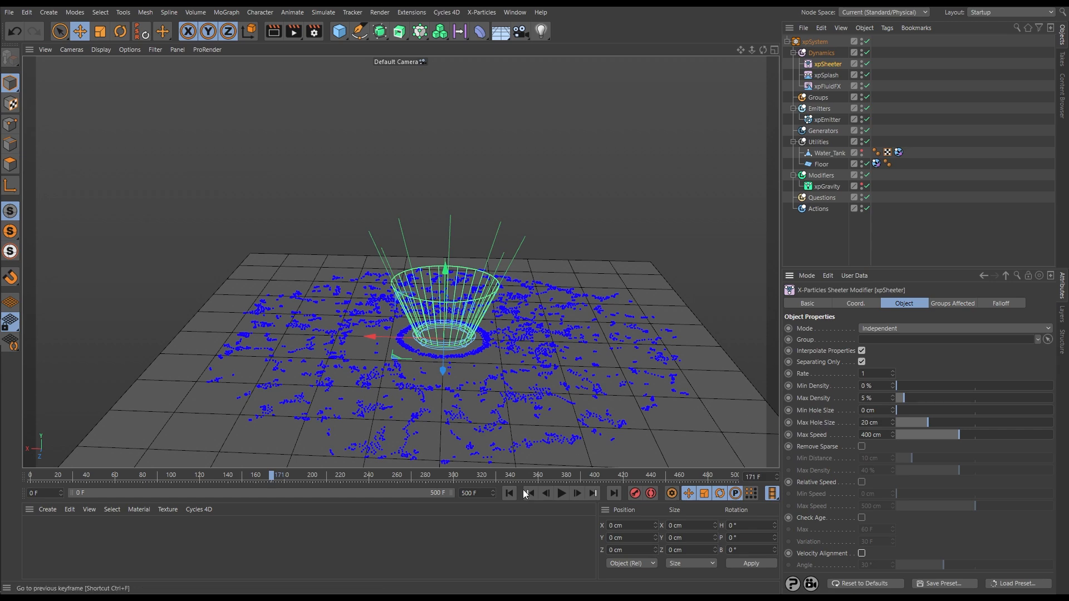
Try xpSheeter's Max Density at 44 % and replay the simulation from the start
left_click(509, 494)
left_click(562, 494)
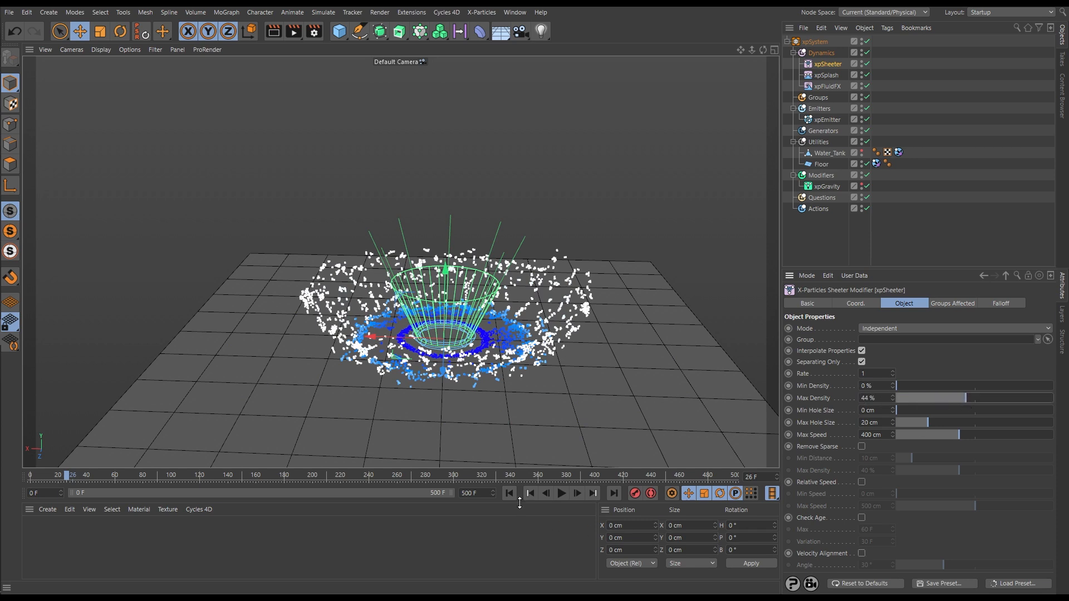
left_click(509, 493)
left_click(561, 493)
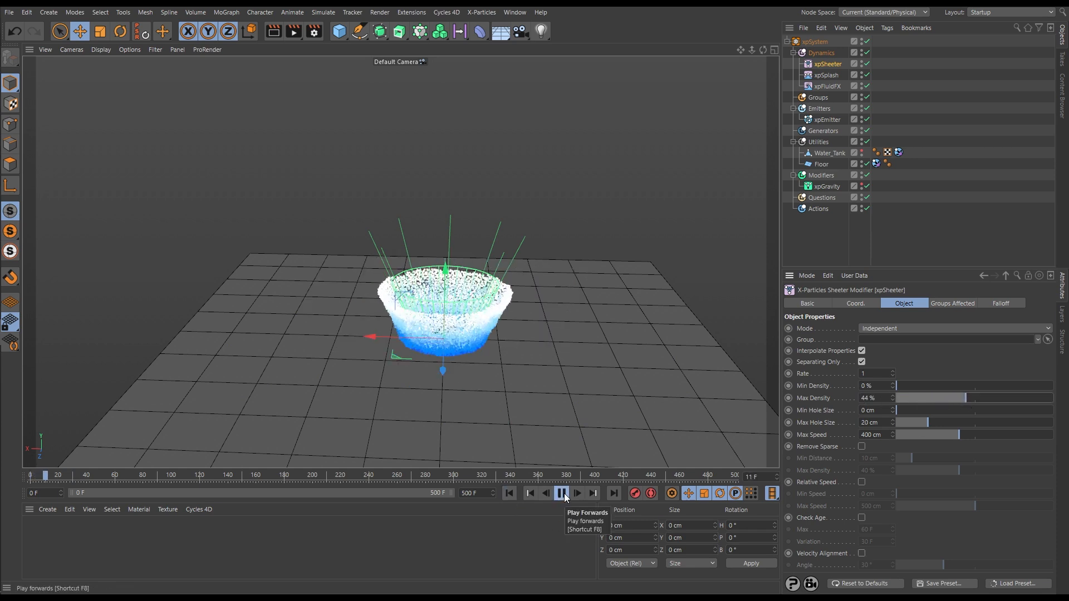
left_click(561, 493)
left_click_drag(490, 331, 426, 378, "alt")
Set xpSheeter's Max Density to 35 % and replay the simulation from the start, pausing at frame 19
left_click_drag(965, 399, 951, 398)
left_click(509, 493)
left_click(561, 493)
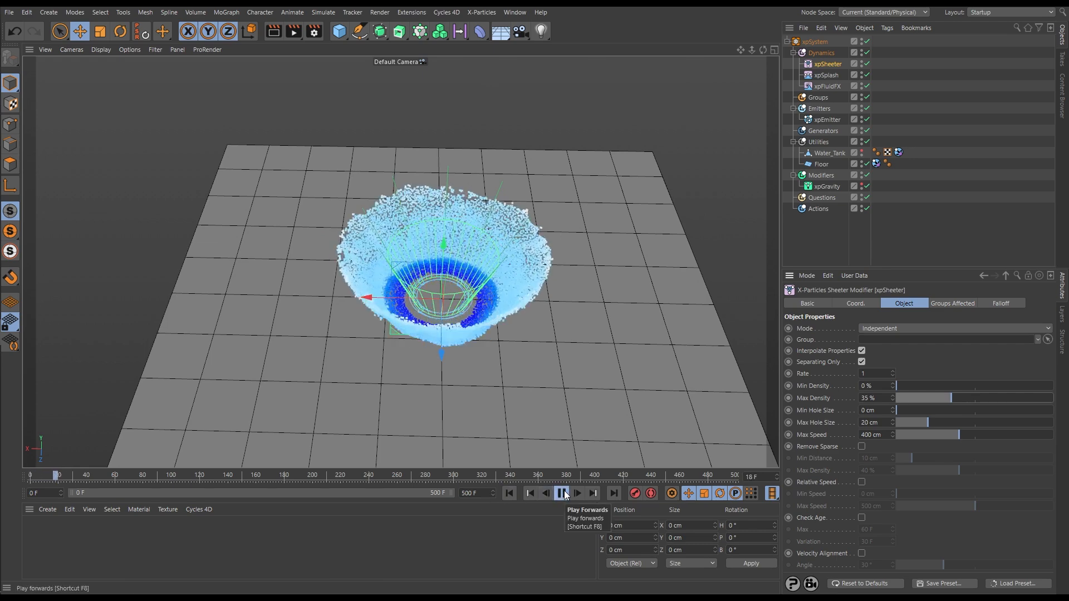
mouse_move(518, 366)
left_mouse_down("alt")
mouse_move(529, 326)
mouse_move(528, 352)
left_mouse_up("alt")
left_click(561, 493)
left_click_drag(463, 358, 469, 460, "alt")
left_click(509, 494)
left_click(561, 493)
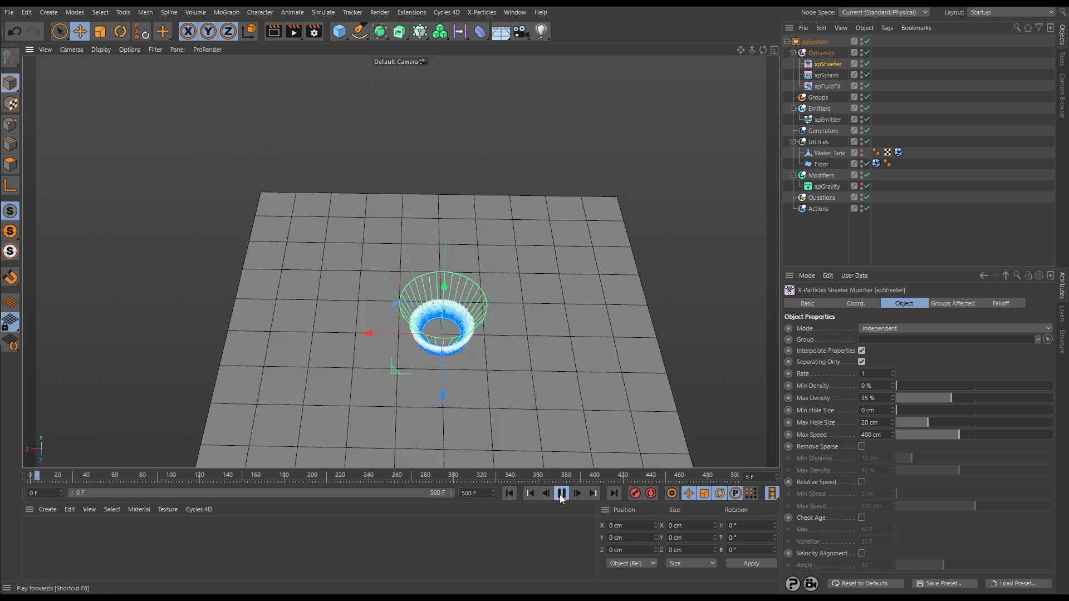
left_click(561, 493)
left_click_drag(520, 447, 496, 349, "alt")
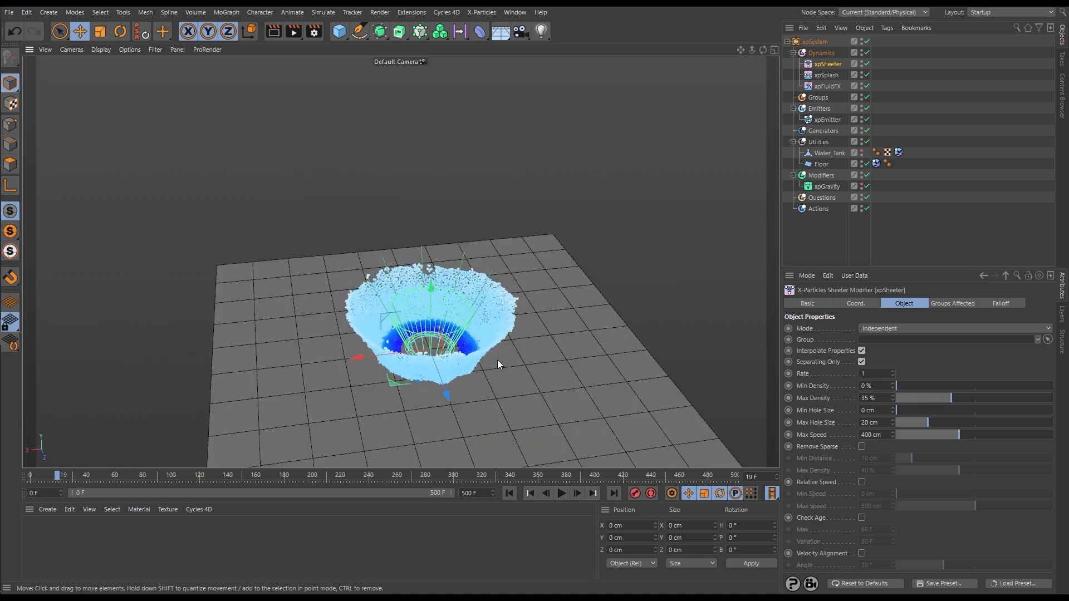
Rewind to frame 0 and try distorting xpSplash's upper ring by pulling one of its points, undoing the change
left_click(827, 75)
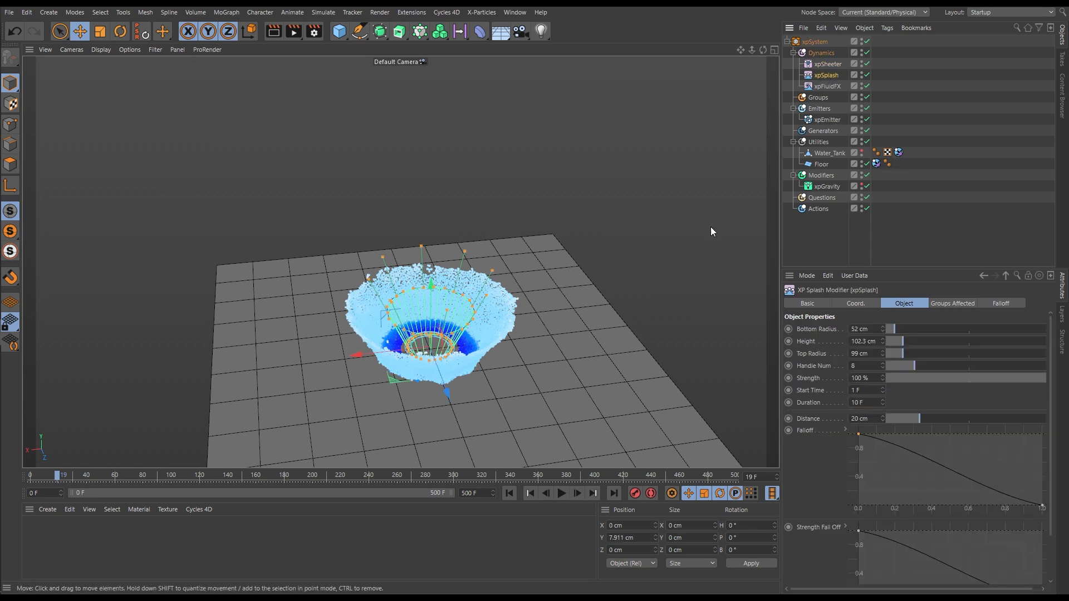
left_click(510, 493)
left_click_drag(438, 369, 456, 336, "alt")
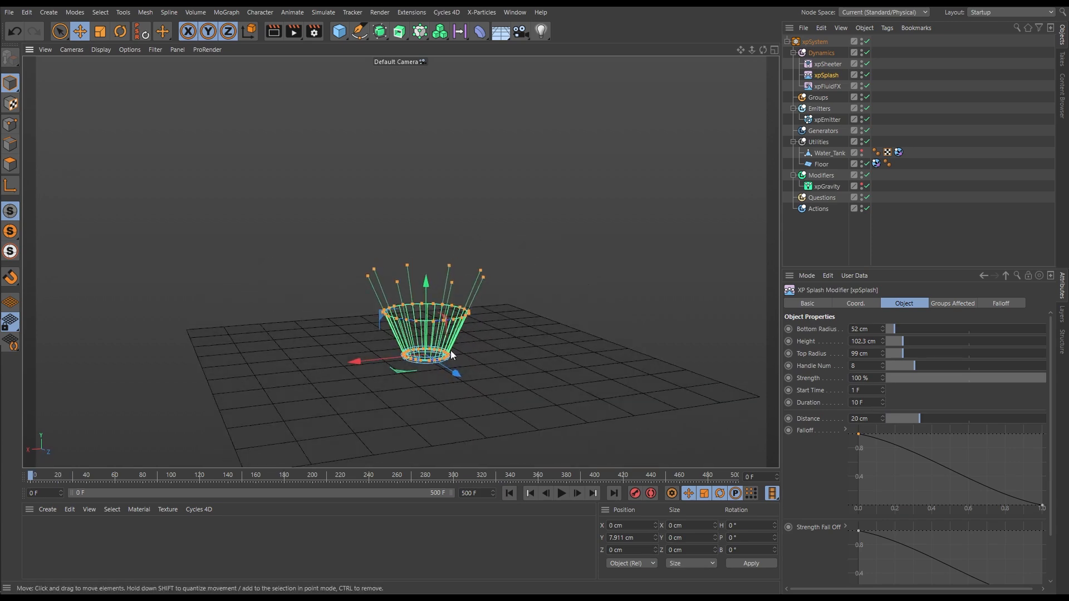
right_click_drag(401, 332, 539, 316, "alt")
middle_click_drag(504, 349, 504, 323, "alt")
left_click_drag(474, 289, 486, 294, "alt")
left_click_drag(574, 316, 585, 295, "alt")
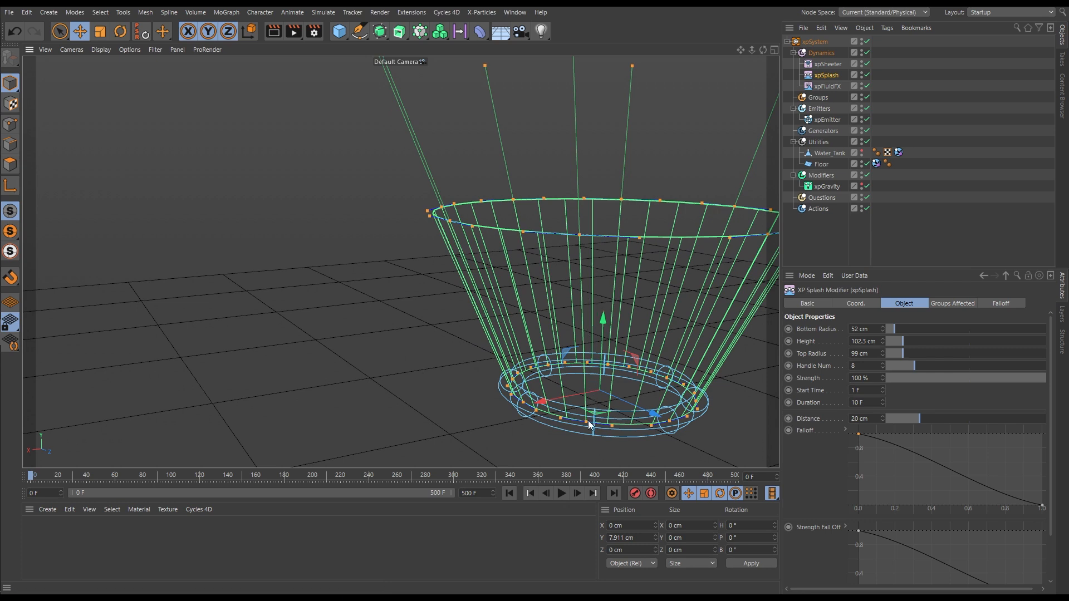
mouse_move(585, 423)
left_mouse_down()
mouse_move(584, 390)
mouse_move(586, 422)
left_mouse_up()
left_click_drag(580, 236, 637, 285)
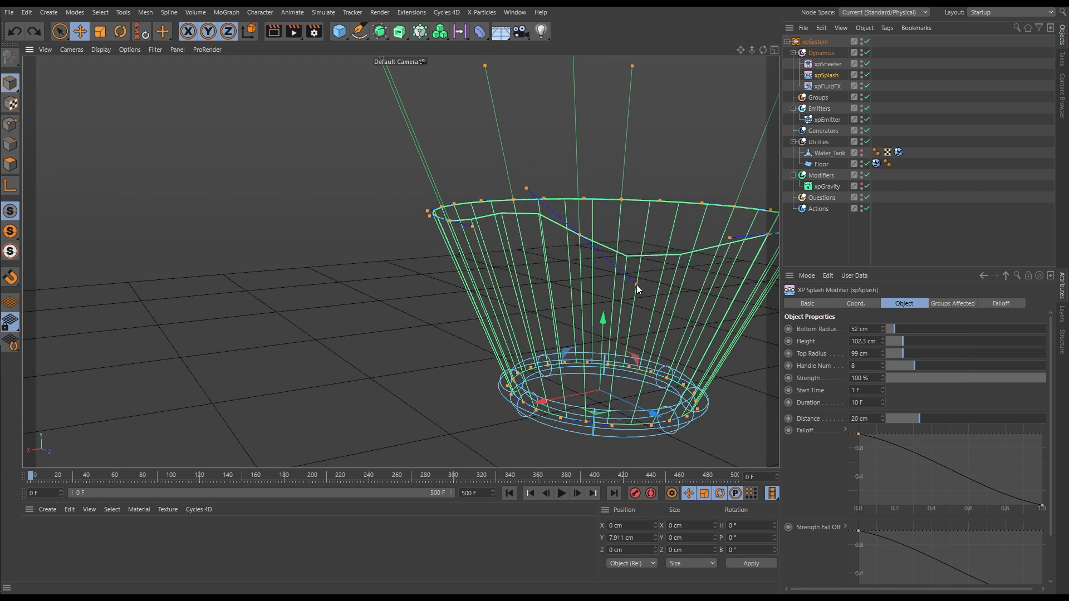
key("ctrl+z")
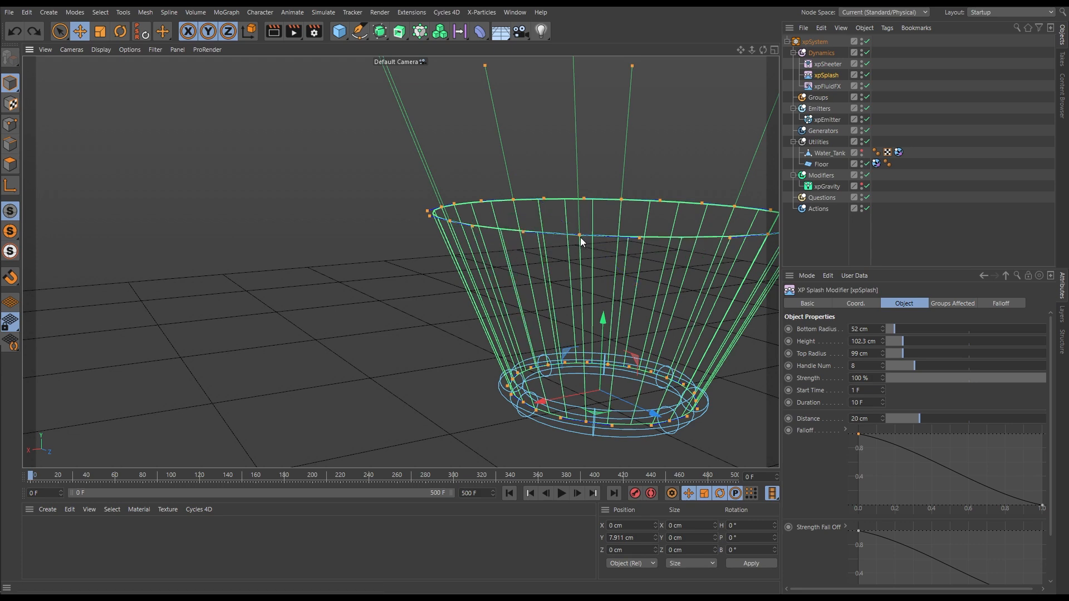
Examine xpSplash's upright handles, play the simulation to frame 16 to compare the crown's shape, and rewind
left_click_drag(590, 121, 593, 205, "alt")
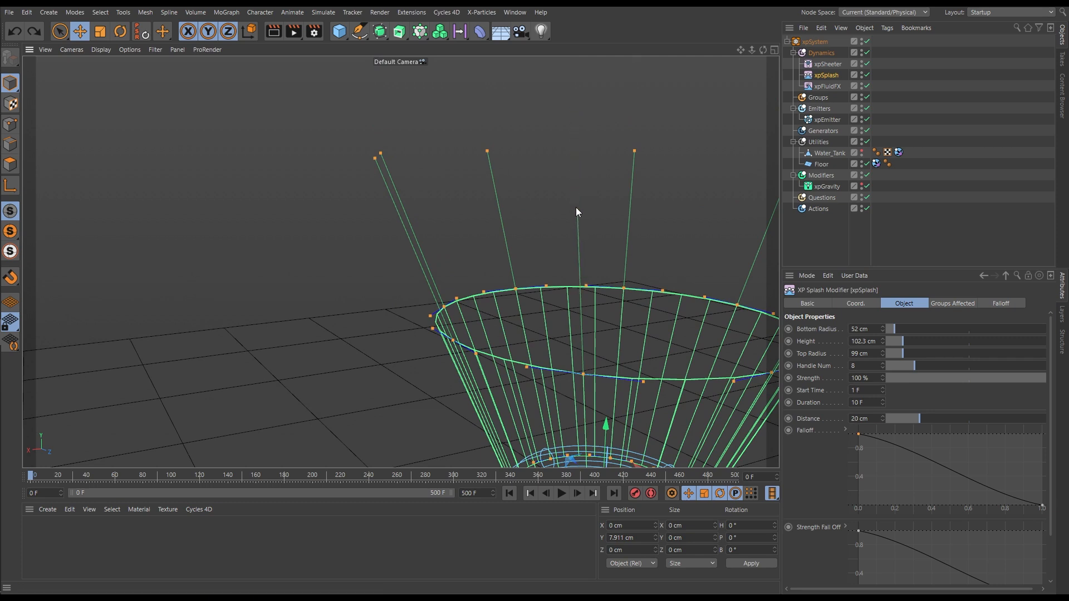
left_click_drag(603, 242, 564, 249, "alt")
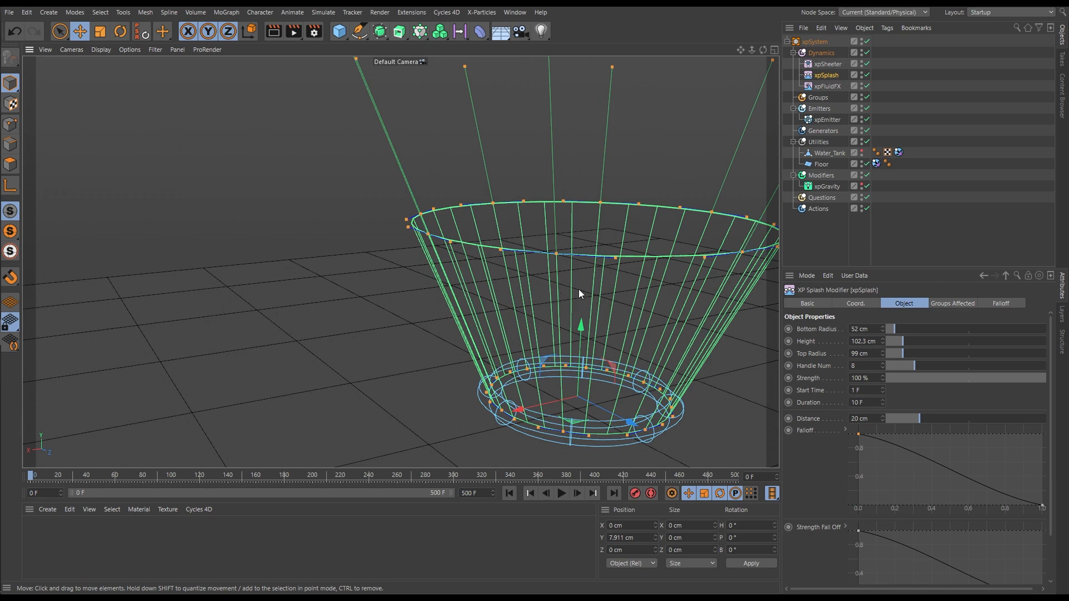
left_click_drag(582, 293, 560, 312, "alt")
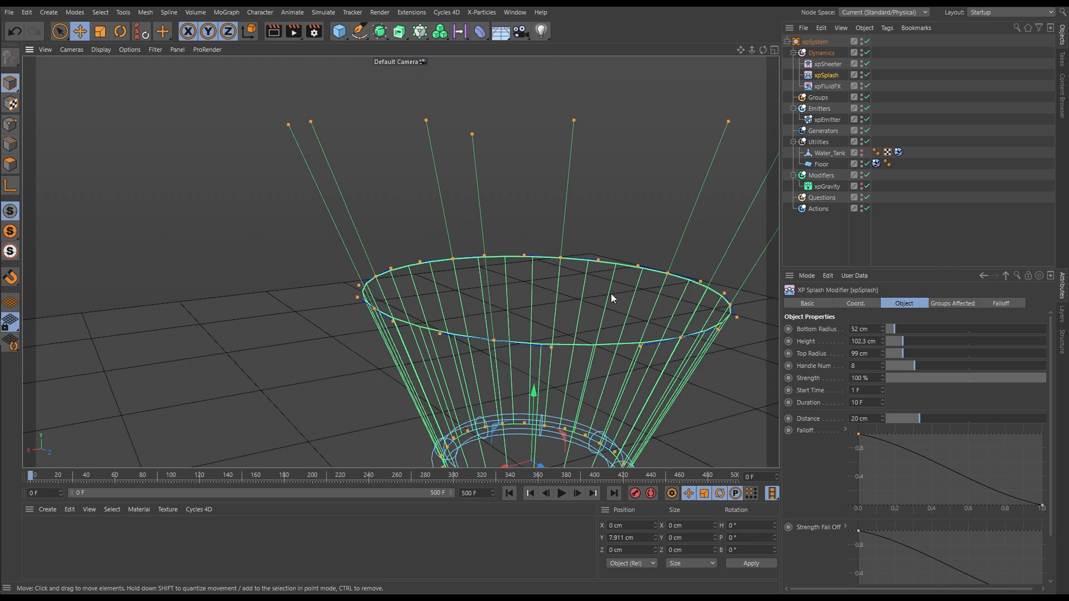
scroll(623, 293, "down", 5)
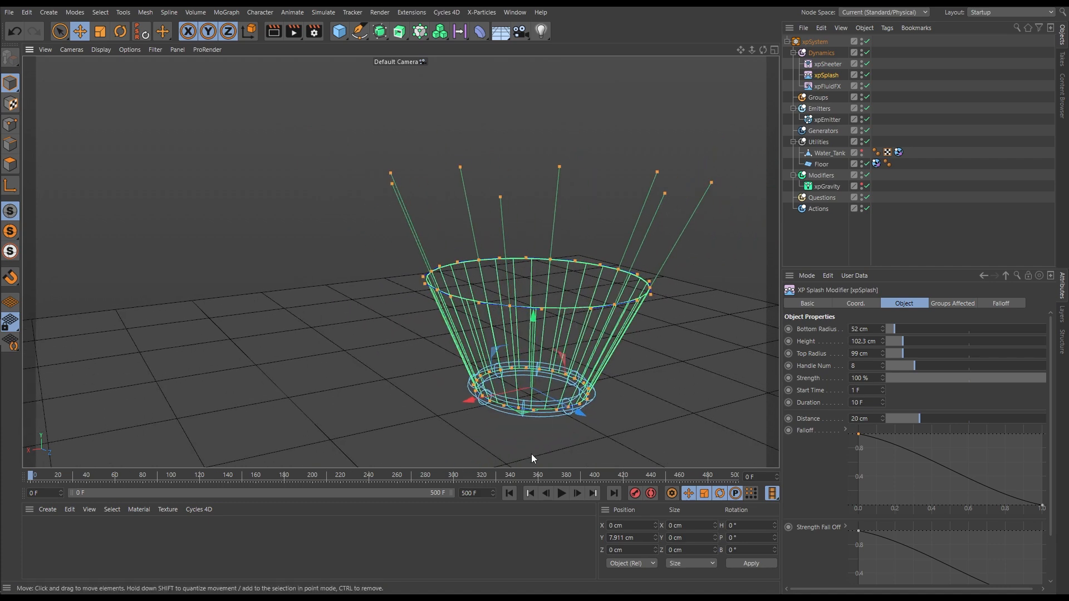
left_click(560, 495)
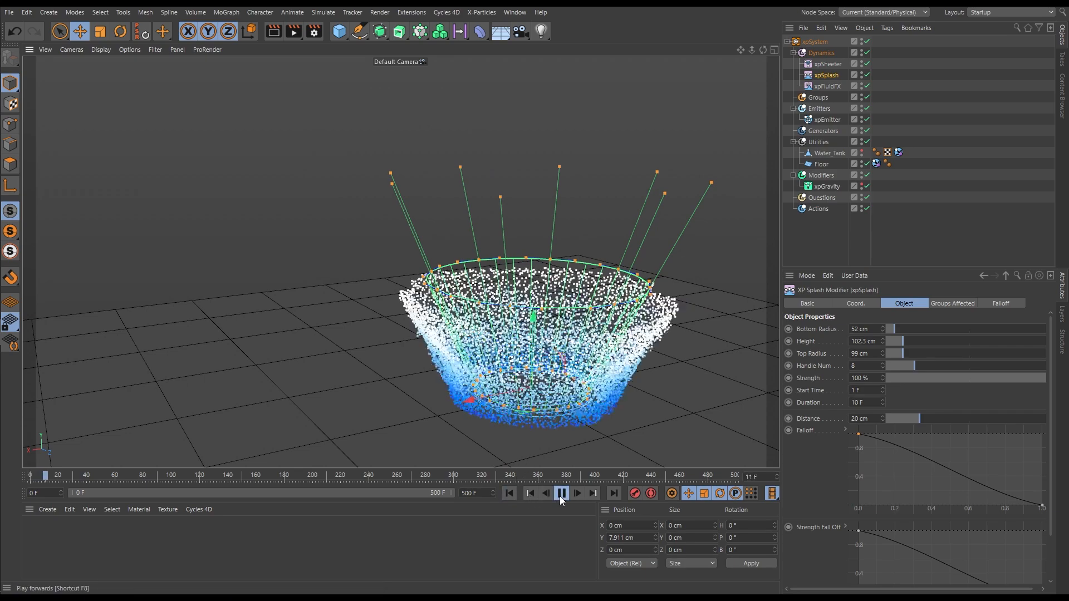
left_click(561, 496)
scroll(559, 393, "down", 3)
left_click_drag(560, 393, 605, 341, "alt")
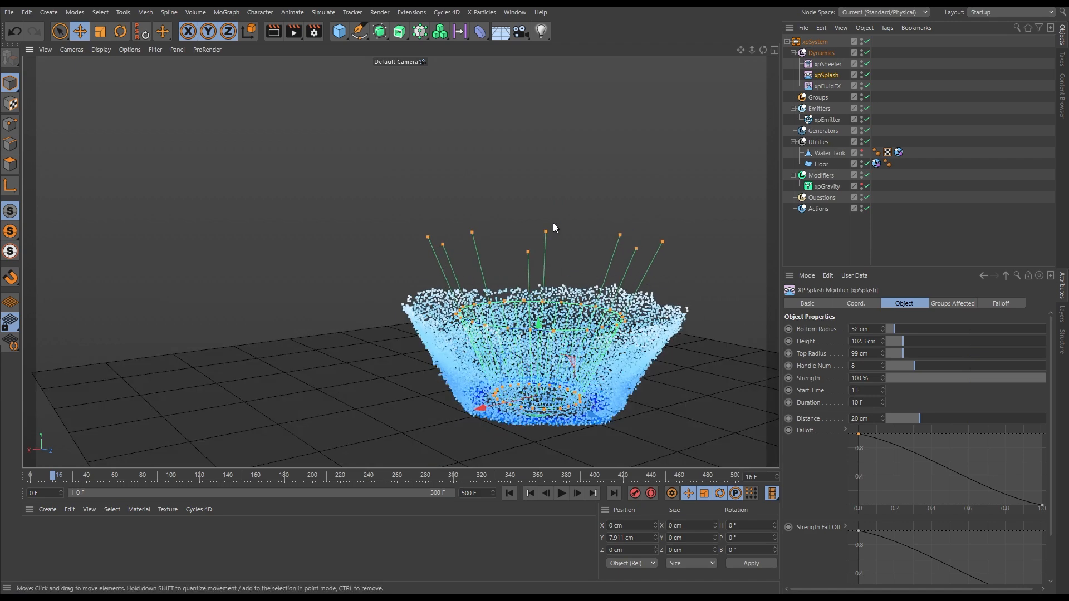
left_click(510, 494)
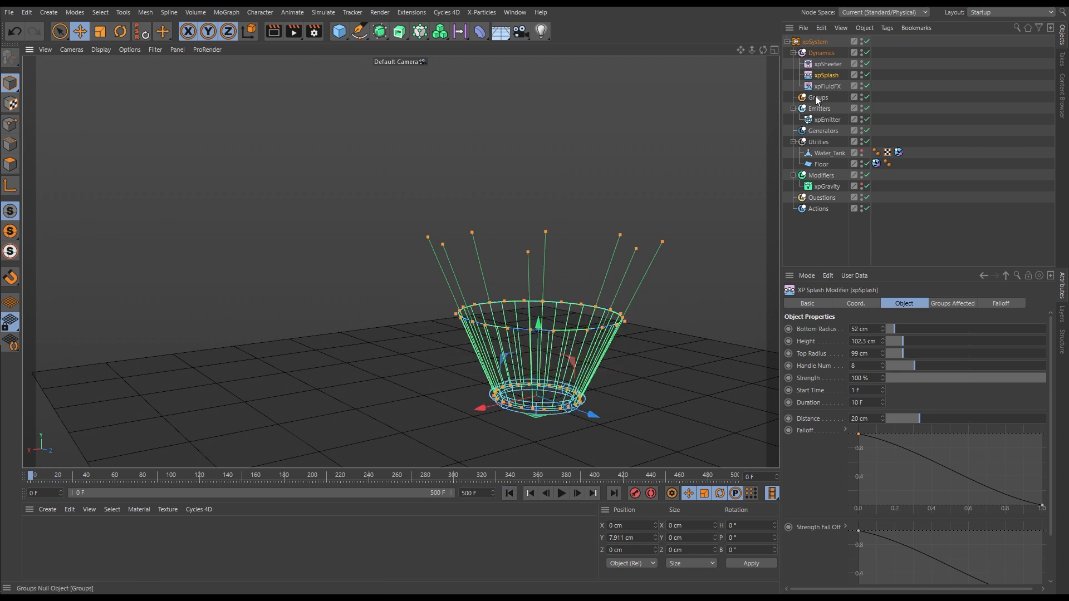
Set xpSplash's Handle Num to 12
left_click(828, 64)
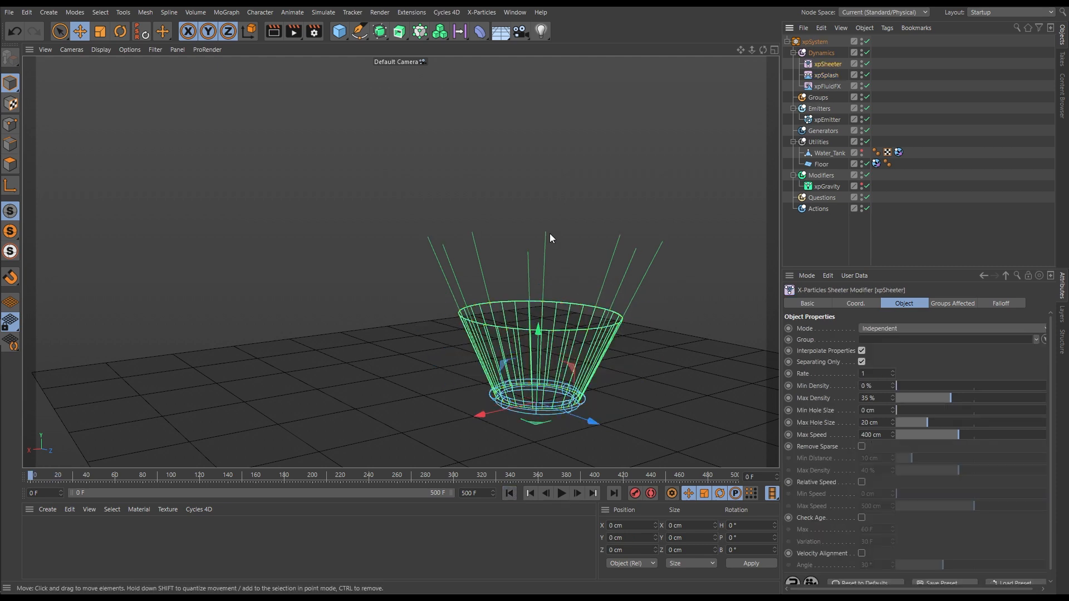
left_click(834, 74)
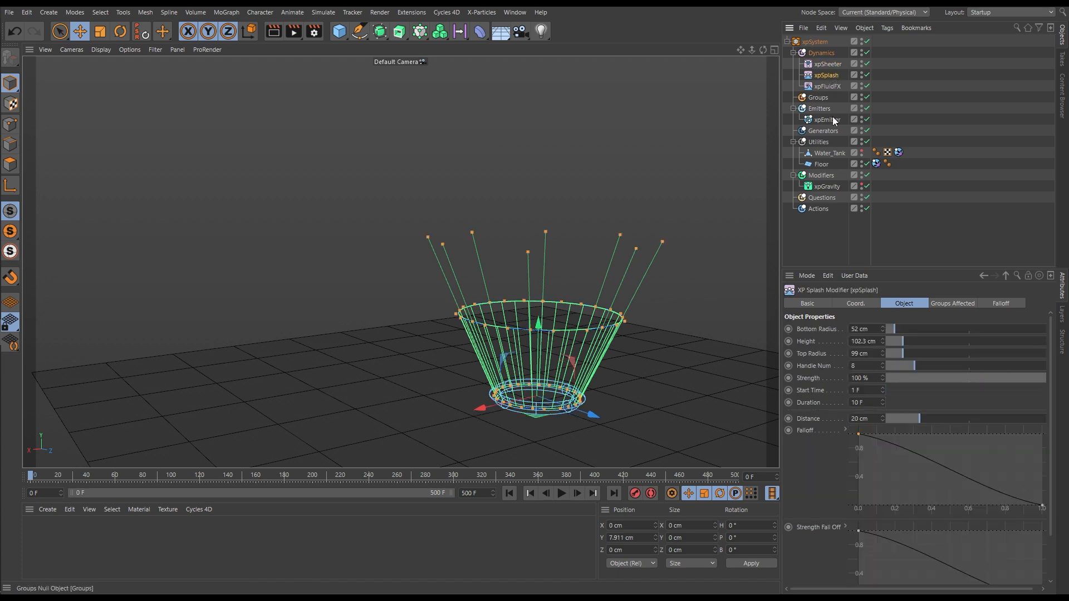
left_click(883, 364)
left_click(883, 363)
left_click(883, 362)
Adjust the tips of xpSplash's upright handles around the crown so that long and short spikes alternate
mouse_move(552, 290)
left_mouse_down("alt")
mouse_move(606, 275)
mouse_move(578, 294)
mouse_move(551, 270)
left_mouse_up("alt")
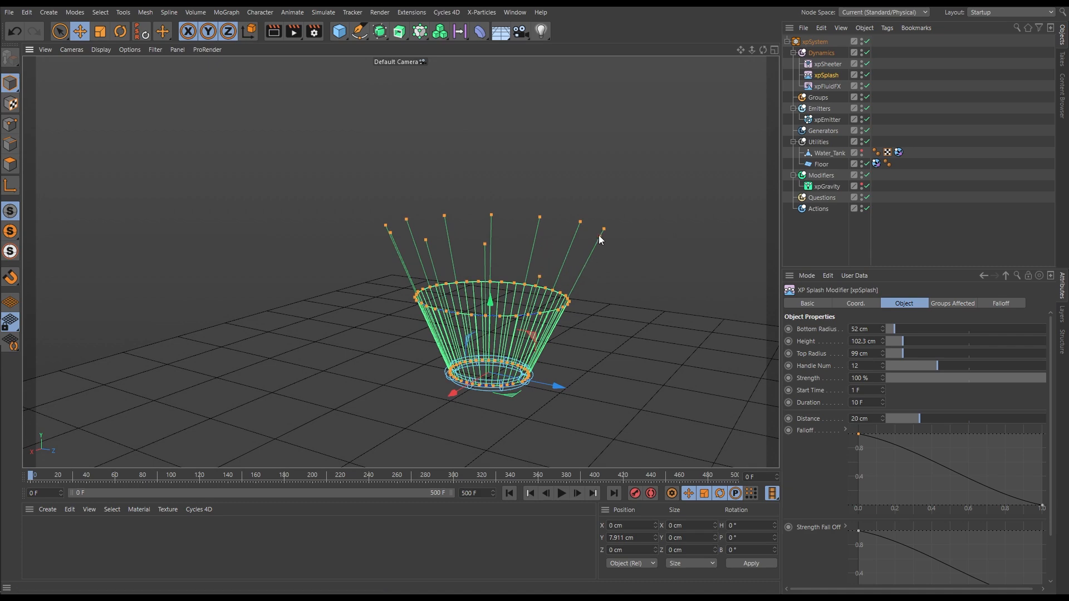
left_click_drag(610, 189, 634, 268, "alt")
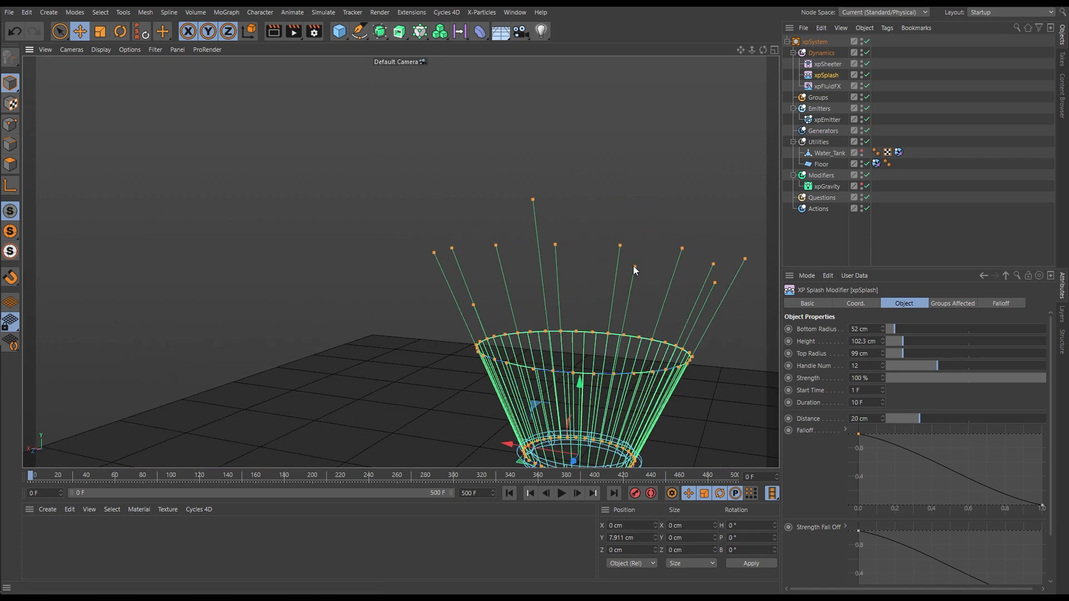
left_click_drag(650, 325, 621, 295, "alt")
left_click_drag(630, 182, 631, 175)
left_click_drag(609, 304, 403, 322, "alt")
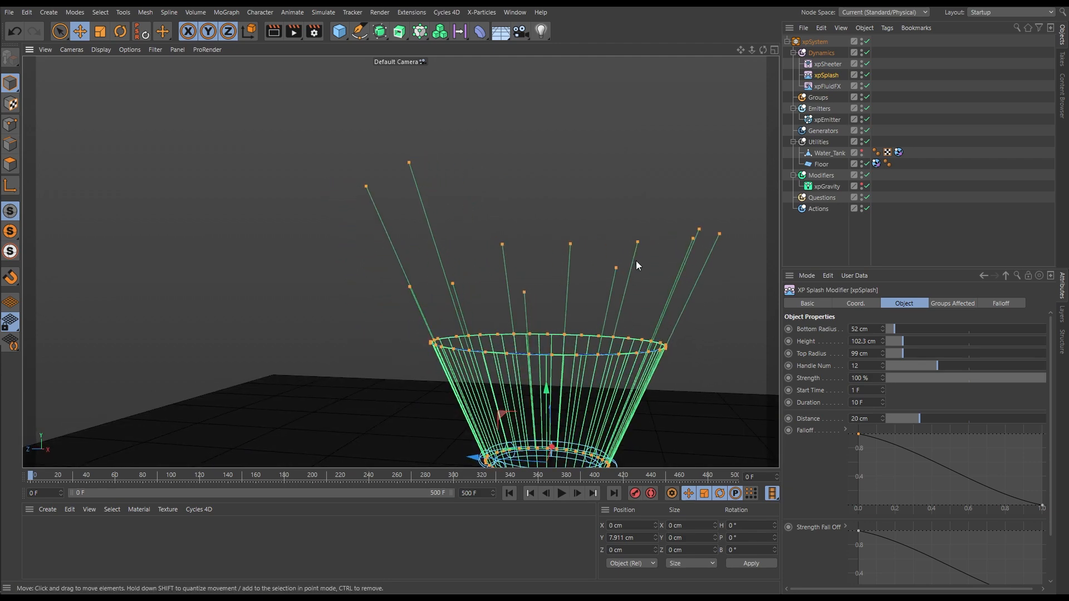
left_click_drag(604, 331, 440, 306, "alt")
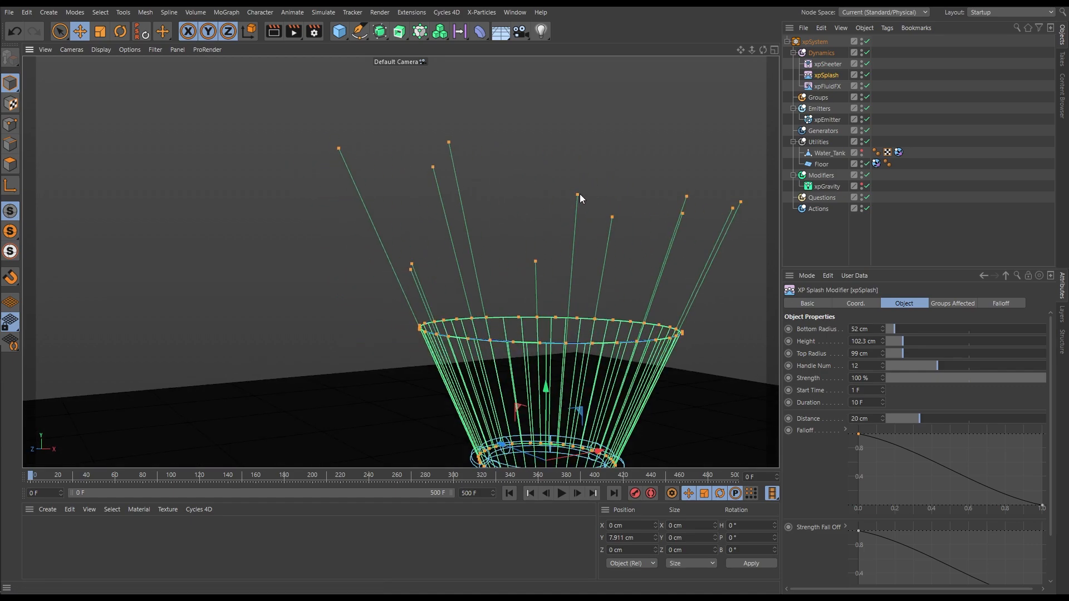
left_click_drag(569, 290, 493, 284, "alt")
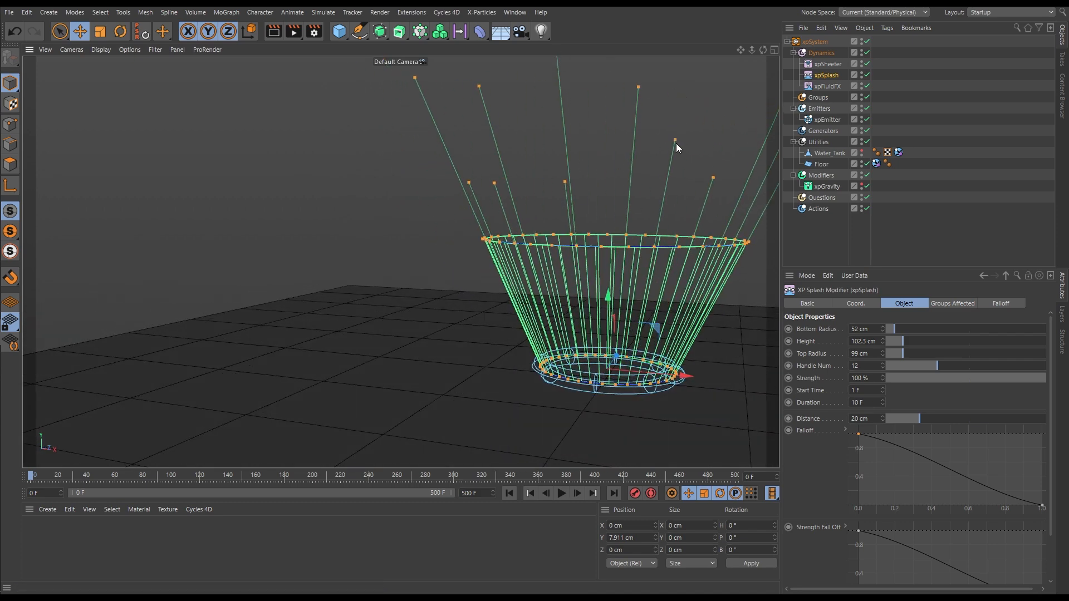
left_click_drag(669, 195, 573, 208, "alt")
left_click_drag(488, 170, 483, 145)
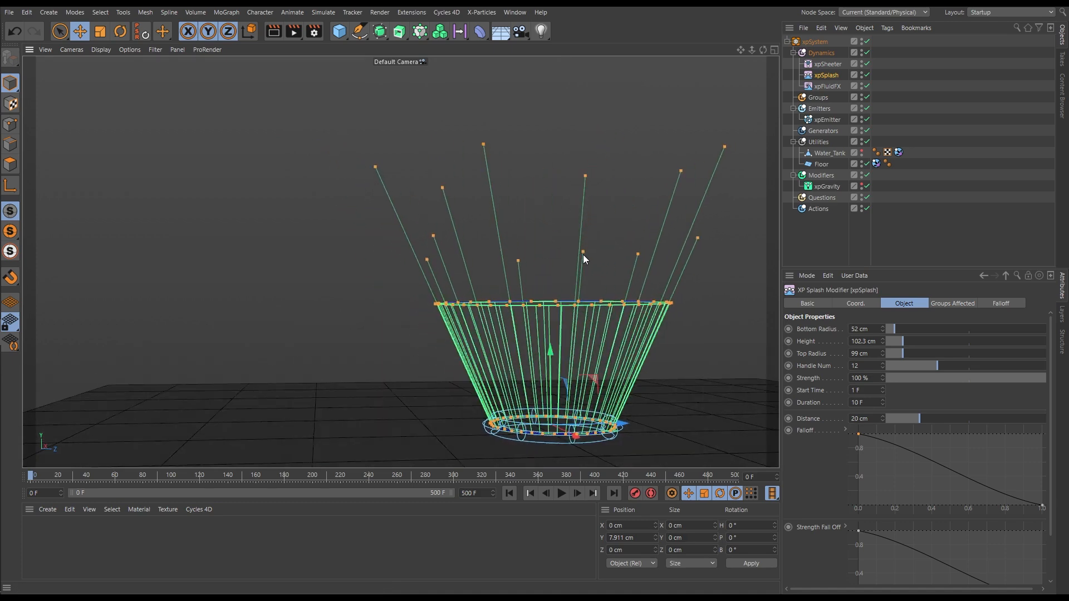
left_click_drag(613, 302, 568, 308, "alt")
scroll(568, 310, "down", 5)
middle_click_drag(573, 325, 556, 326, "alt")
scroll(553, 321, "down", 2)
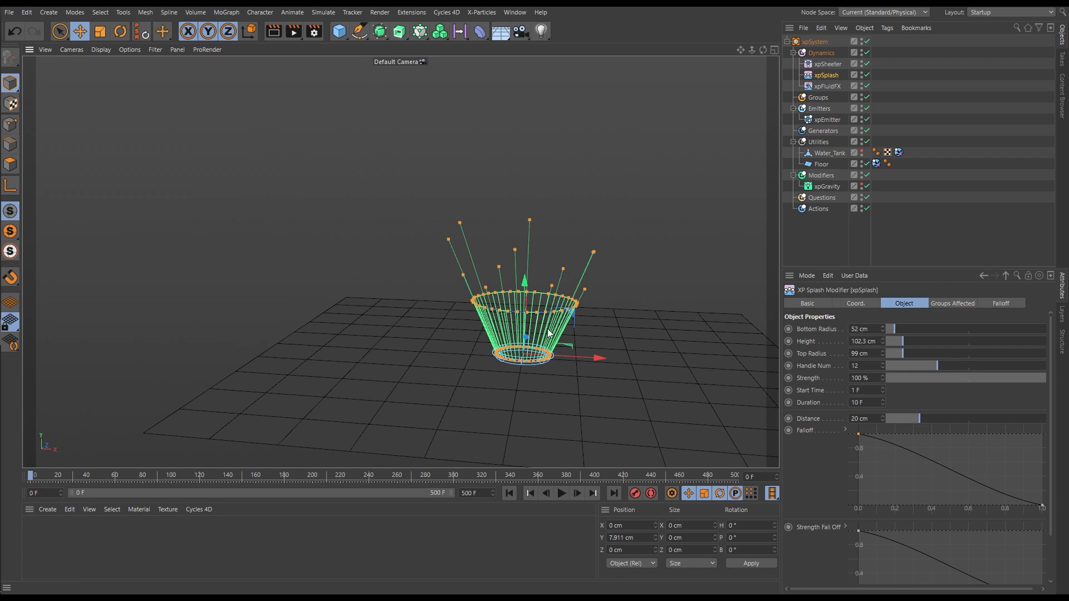
Play the simulation to frame 14 and examine the crown's spikes against the adjusted handles
left_click(562, 496)
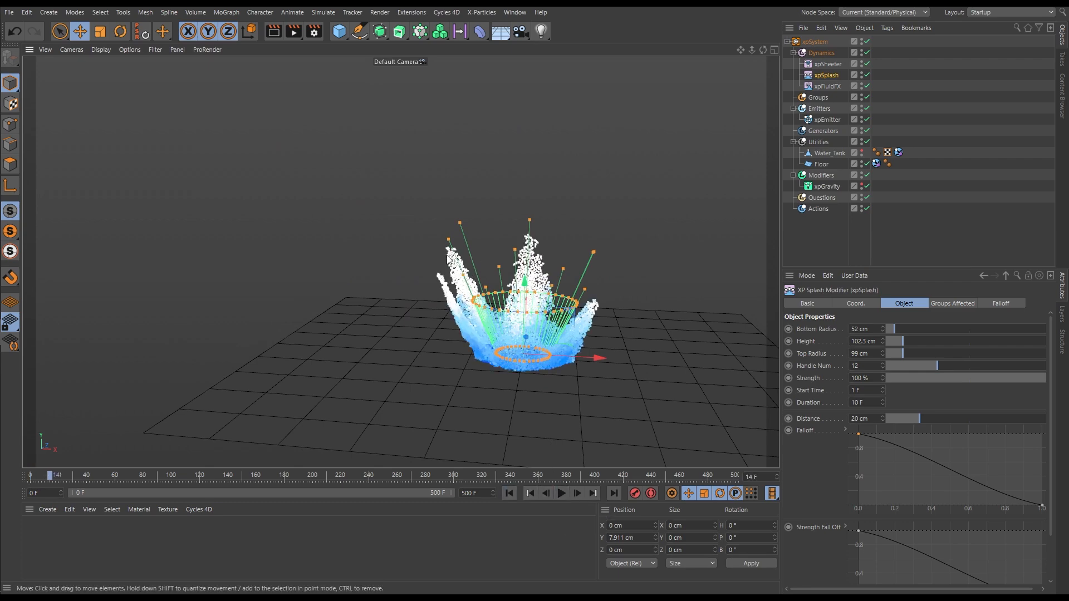
left_click_drag(524, 305, 433, 249, "alt")
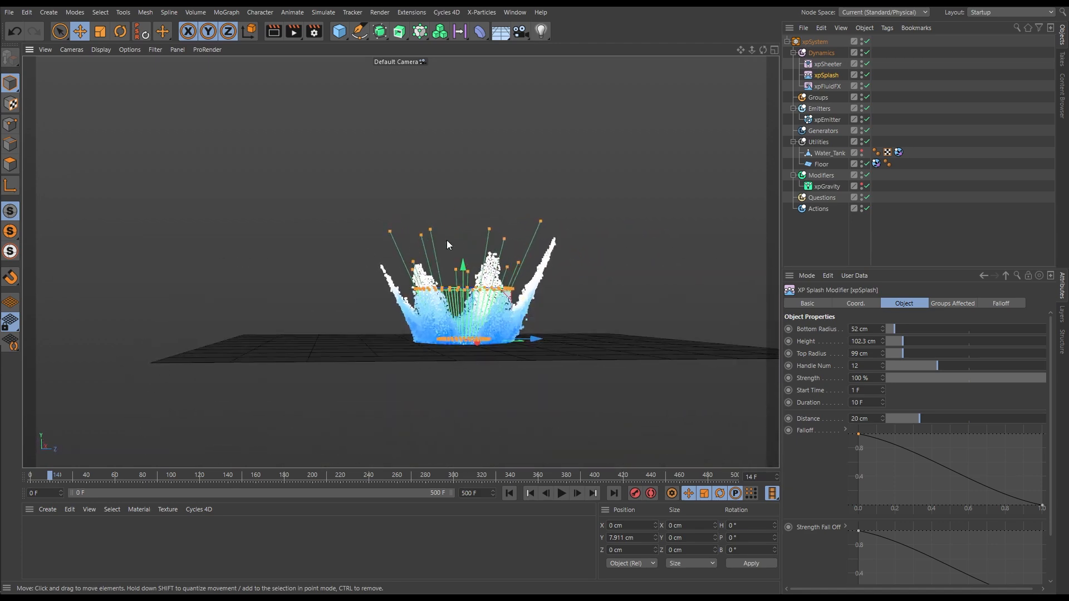
left_click_drag(514, 216, 503, 239, "alt")
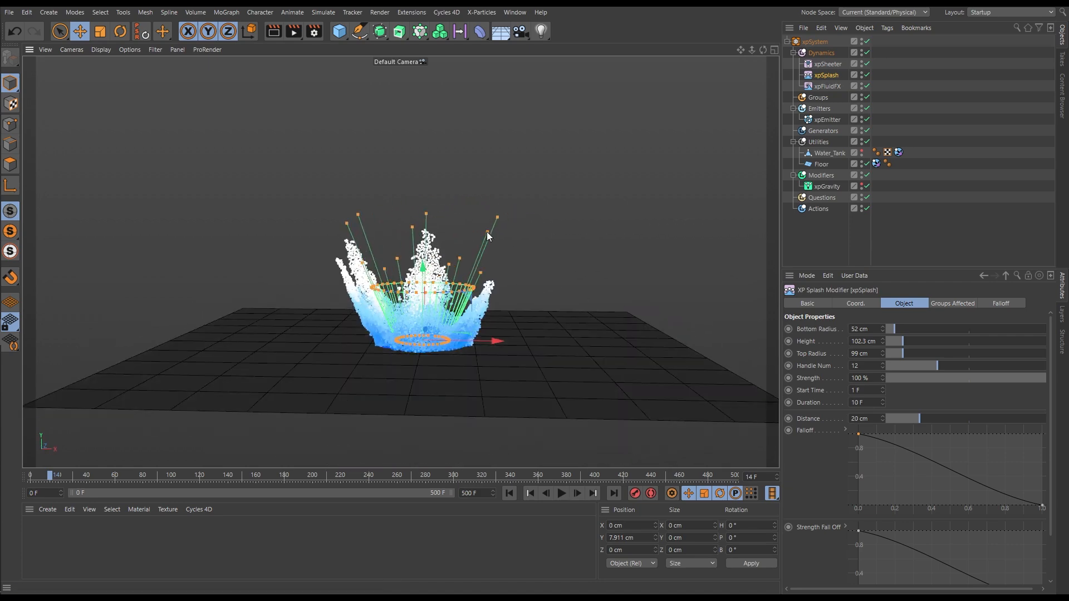
Replay the simulation from the start to frame 18 and inspect the crown splash from several angles
left_click(532, 493)
left_click(561, 493)
left_click_drag(500, 411, 440, 226, "alt")
scroll(420, 219, "up", 4)
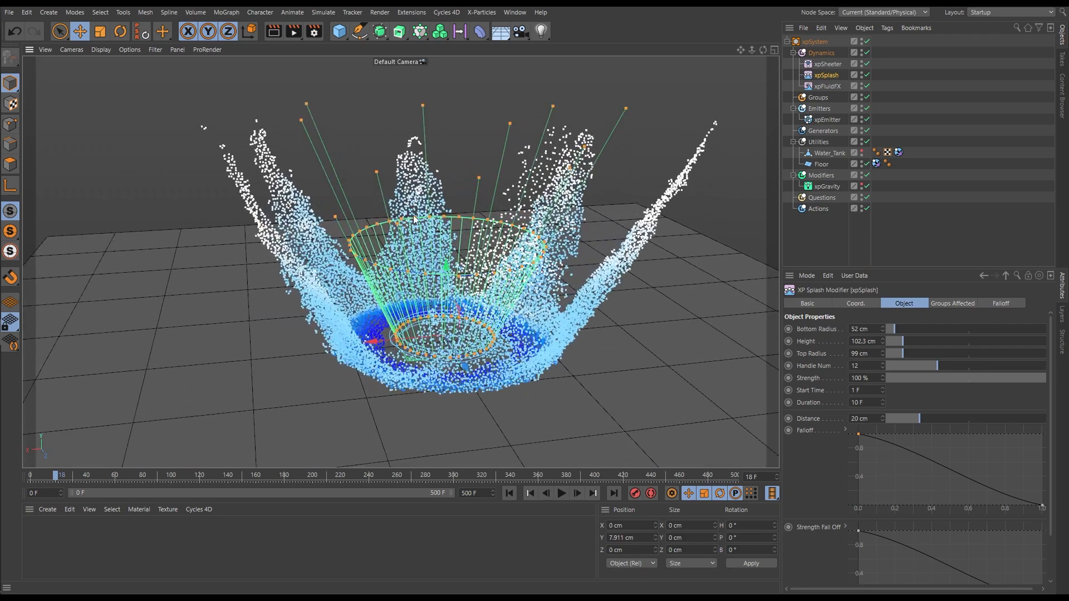
left_click_drag(401, 192, 486, 242, "alt")
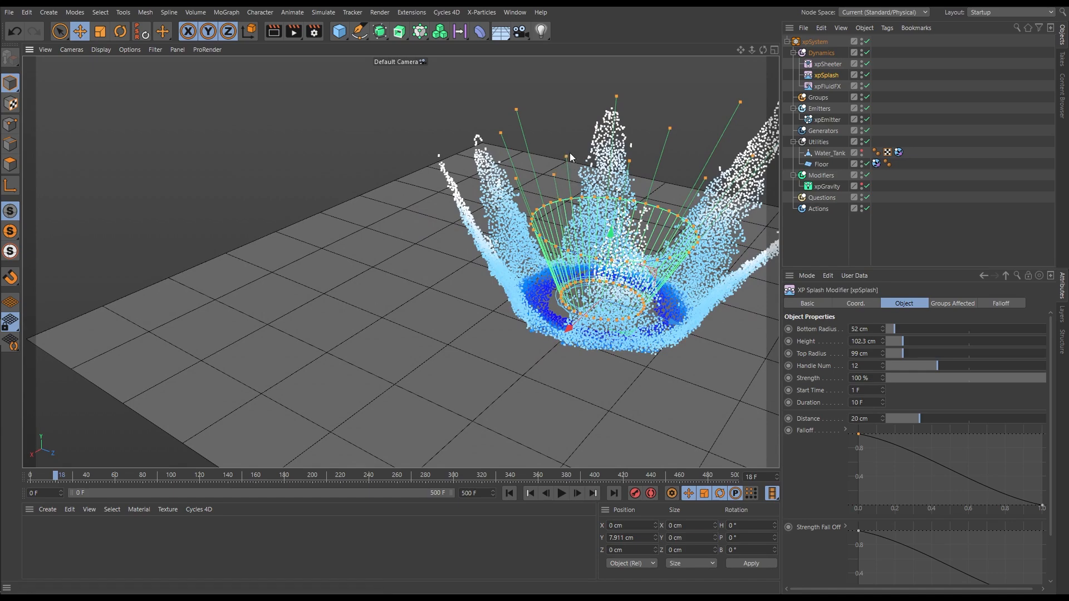
left_click_drag(569, 134, 427, 173, "alt")
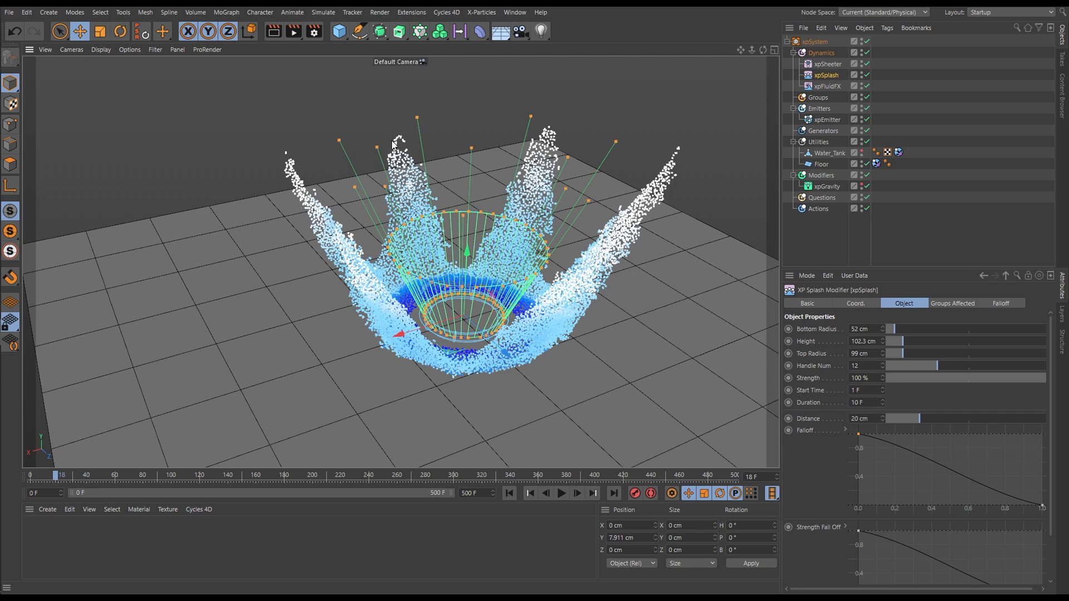
Replay the simulation from the start to frames 14 and 17 and inspect the crown's spikes from several angles
left_click(509, 493)
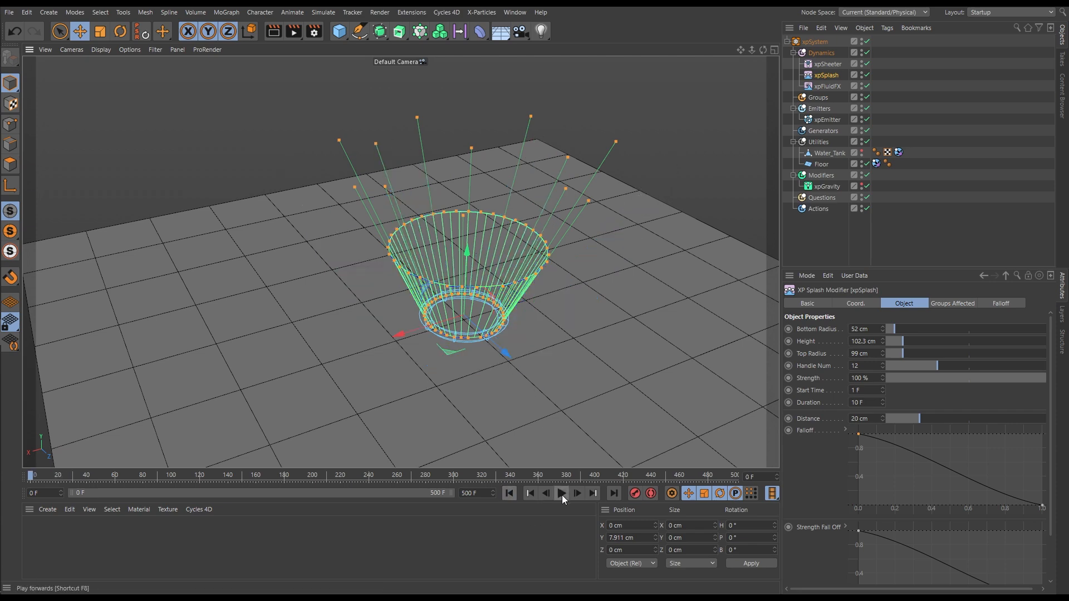
left_click(561, 493)
left_click_drag(469, 347, 523, 334, "alt")
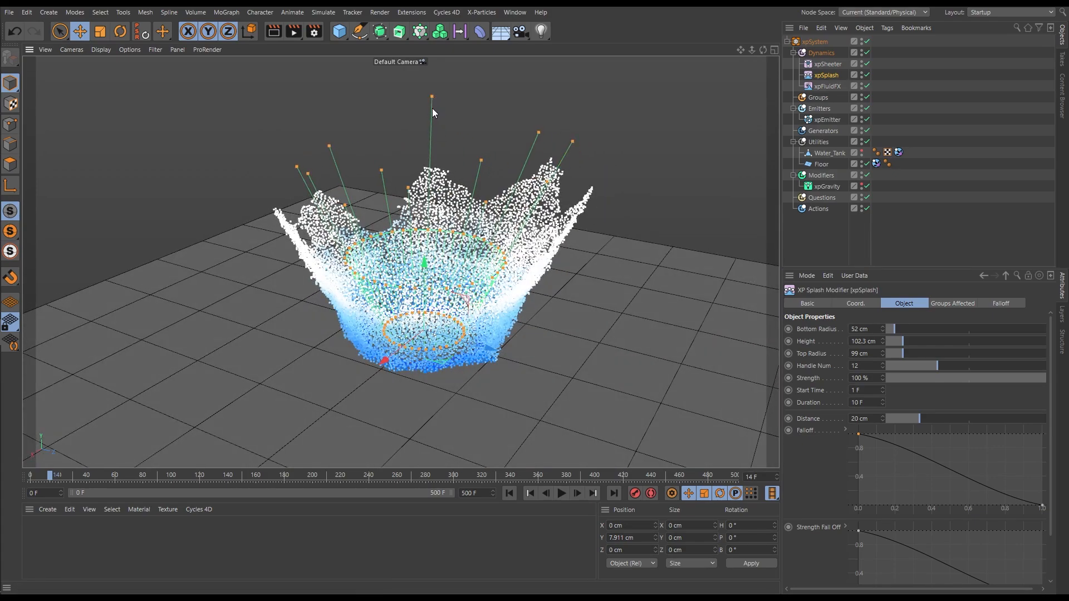
left_click(530, 494)
left_click(562, 493)
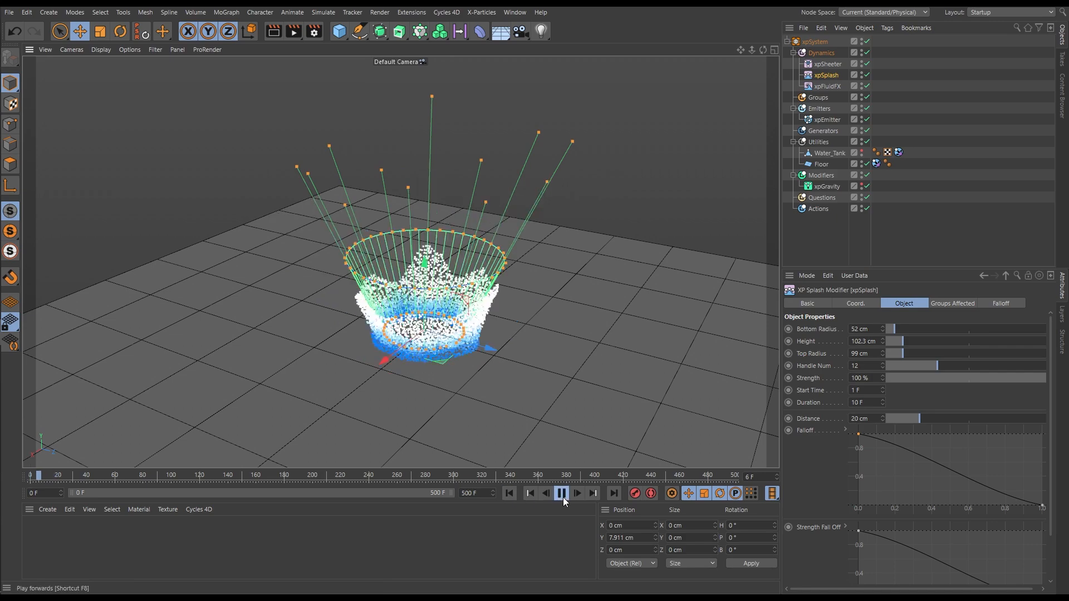
left_click(561, 499)
left_click_drag(507, 344, 480, 350, "alt")
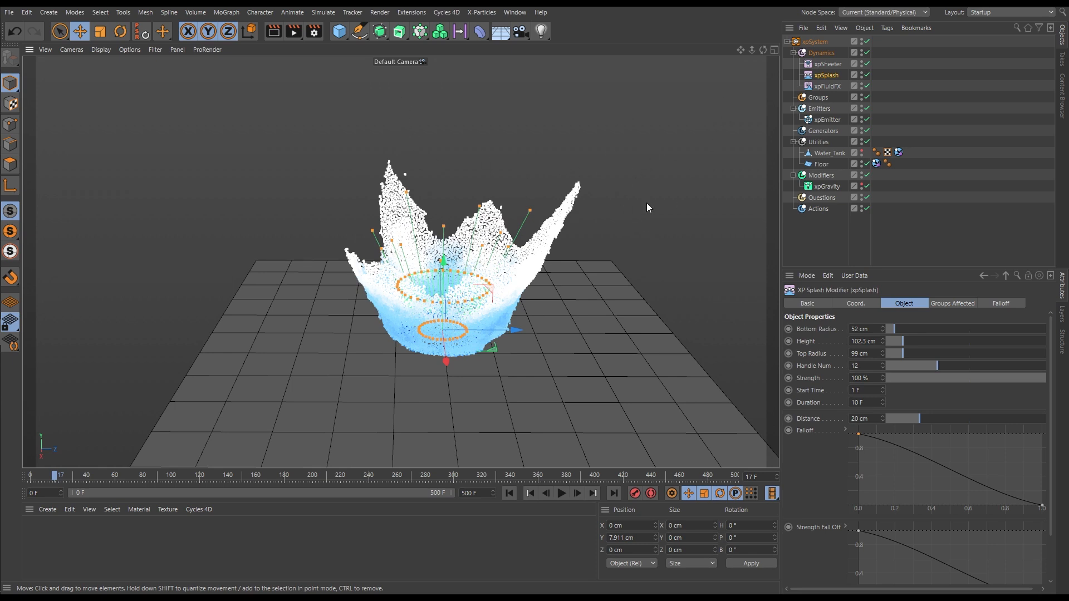
Enable Relative Speed on xpSheeter with a Max Speed of 230 cm and replay the simulation to frame 16
left_click(829, 65)
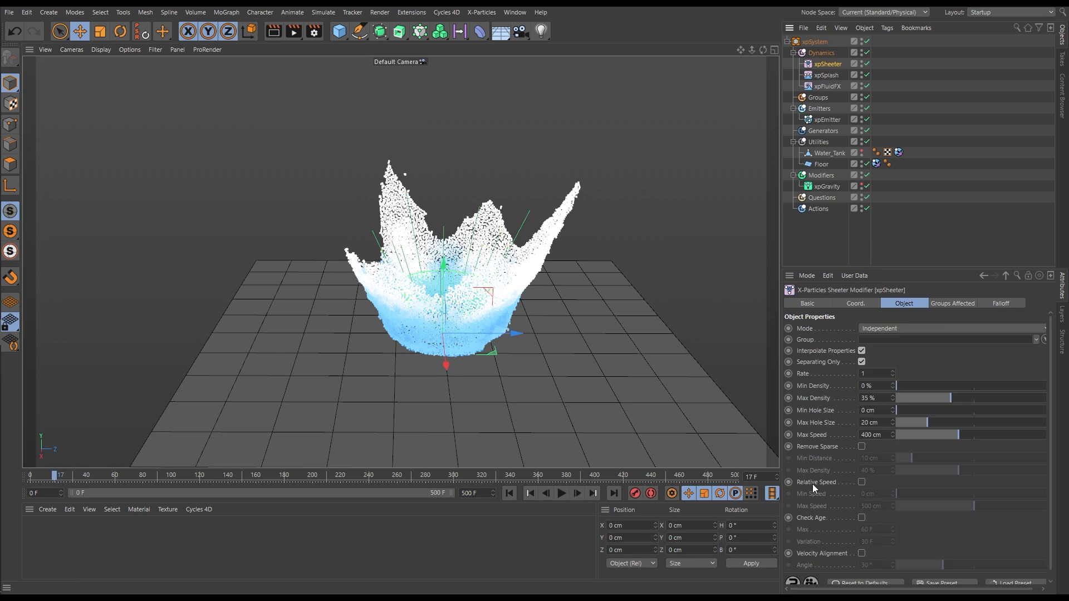
left_click(861, 481)
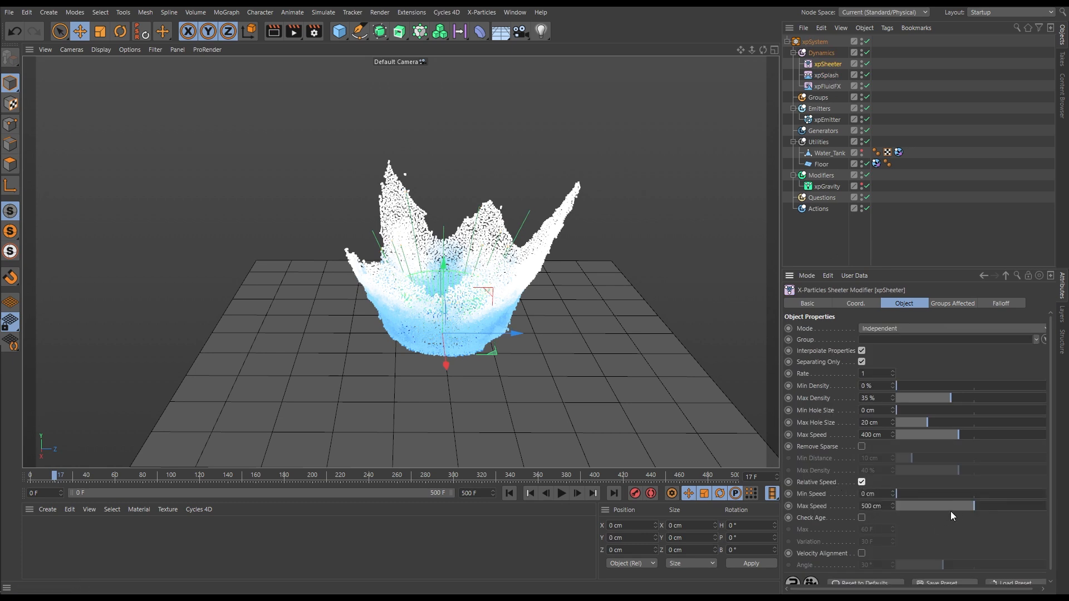
left_click_drag(971, 507, 940, 510)
left_click(509, 494)
left_click(561, 494)
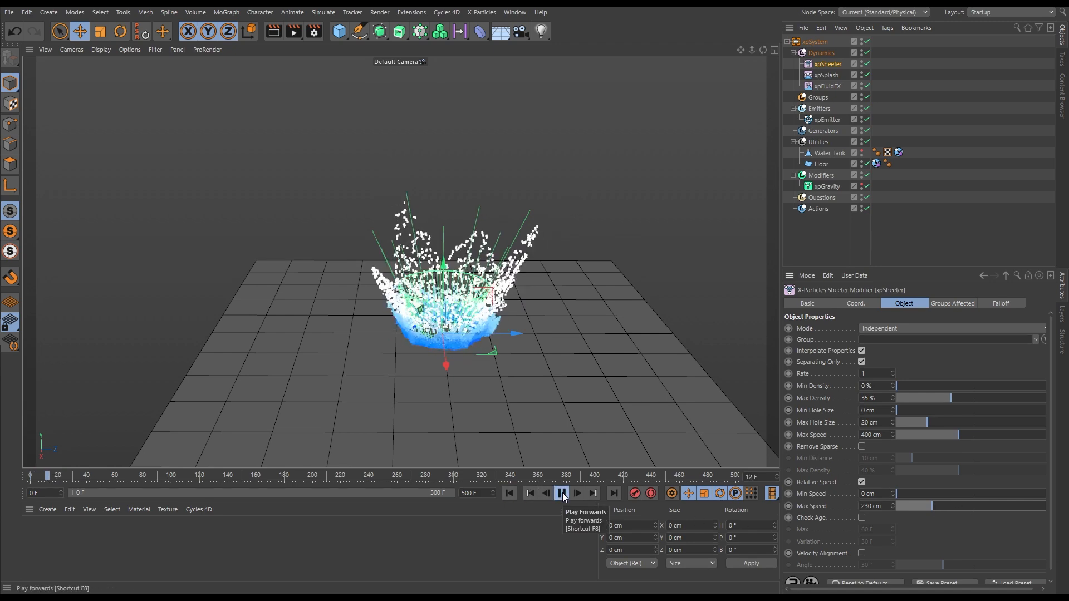
left_click(562, 494)
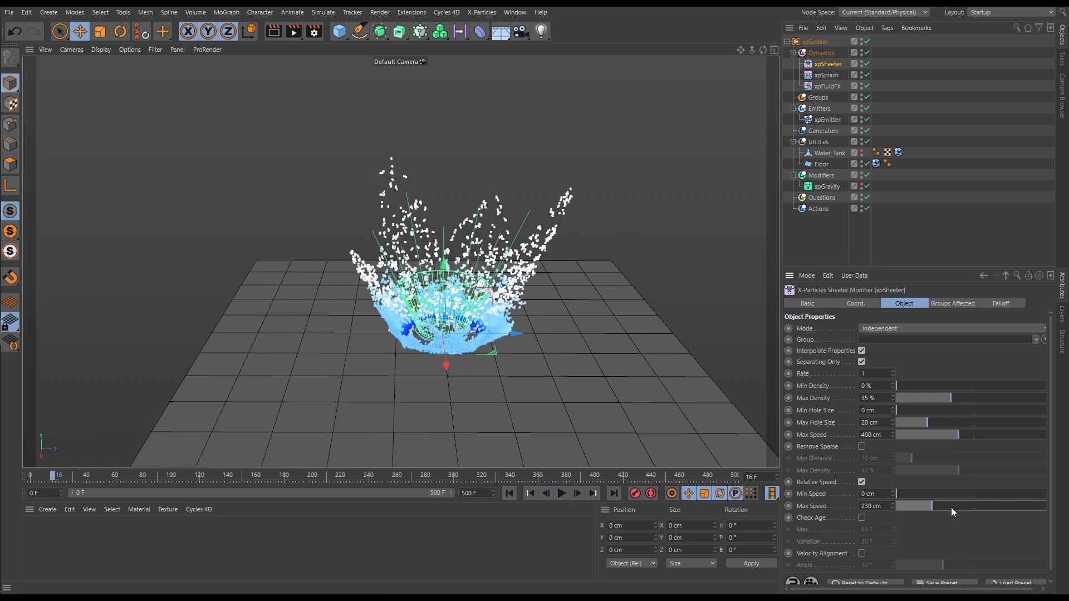
Raise xpSheeter's Relative Speed Max Speed to 373 cm and on to 463 cm, replaying the simulation to compare the sheeting
left_click(509, 494)
left_click(562, 494)
left_click(562, 493)
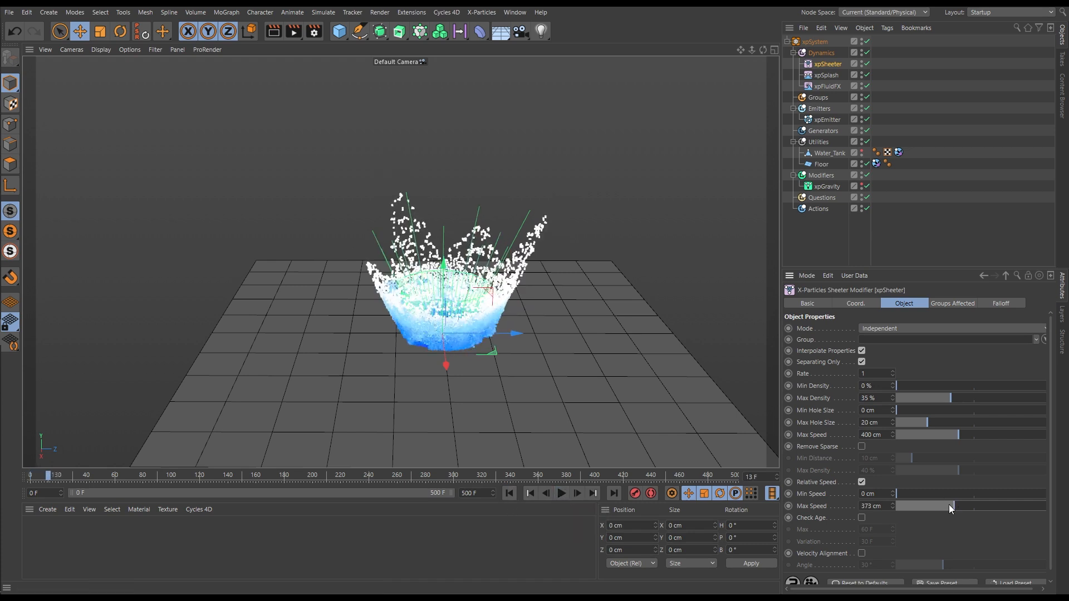
left_click(509, 493)
left_click(562, 494)
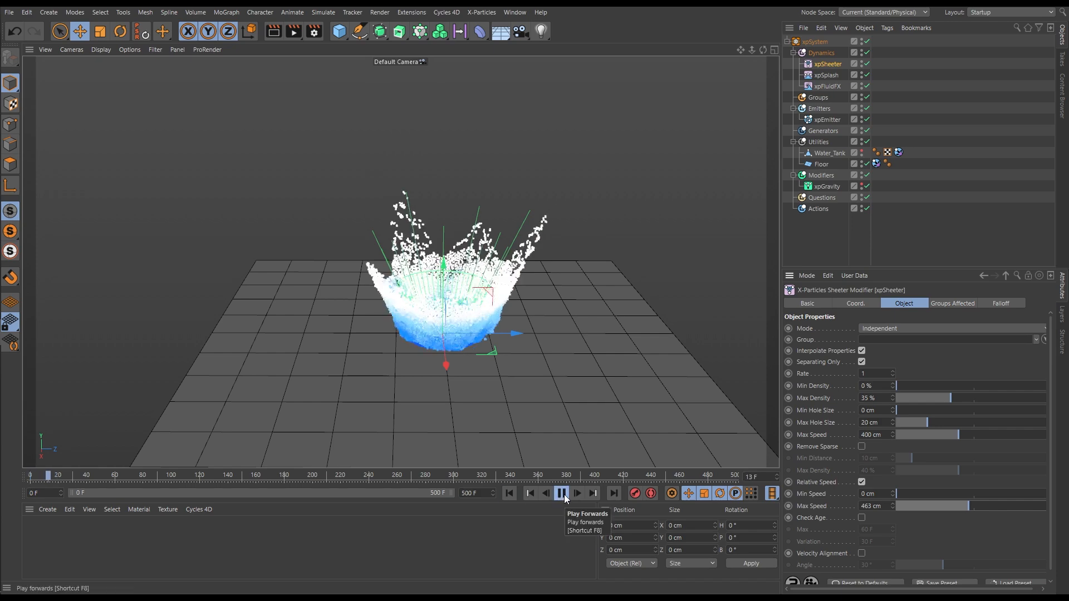
left_click(562, 494)
Play the simulation on to frame 42 and inspect the spreading splash from several angles
left_click_drag(510, 366, 625, 499, "alt")
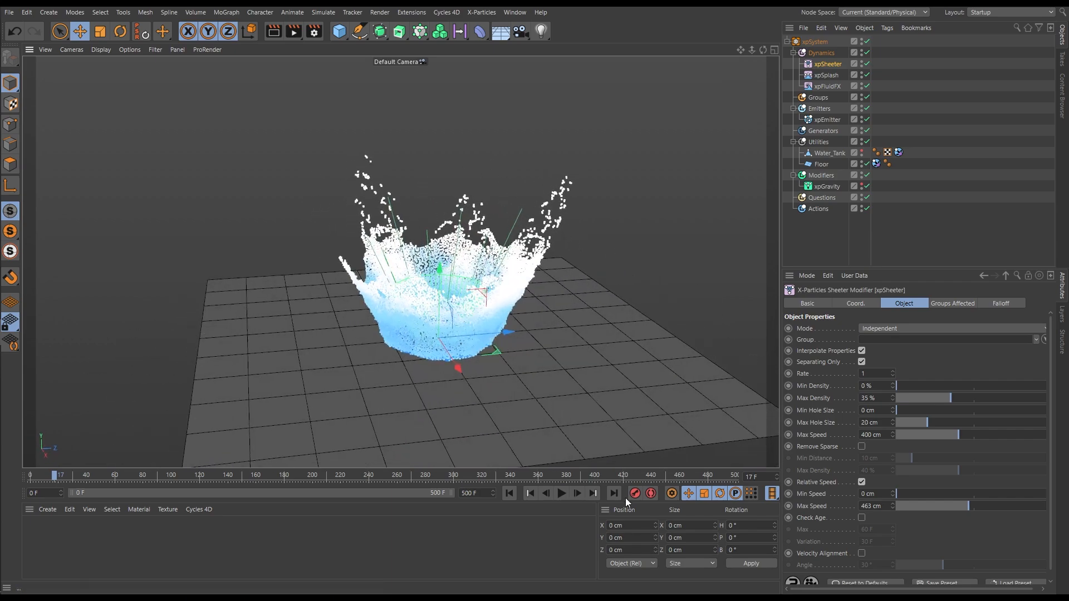
left_click(561, 493)
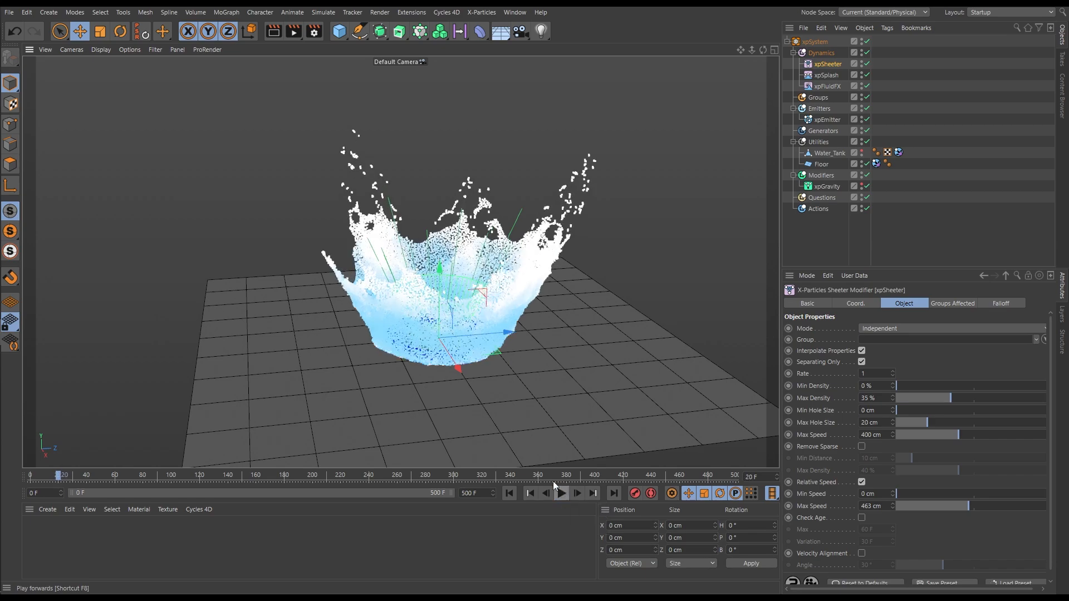
left_click_drag(500, 318, 566, 349, "alt")
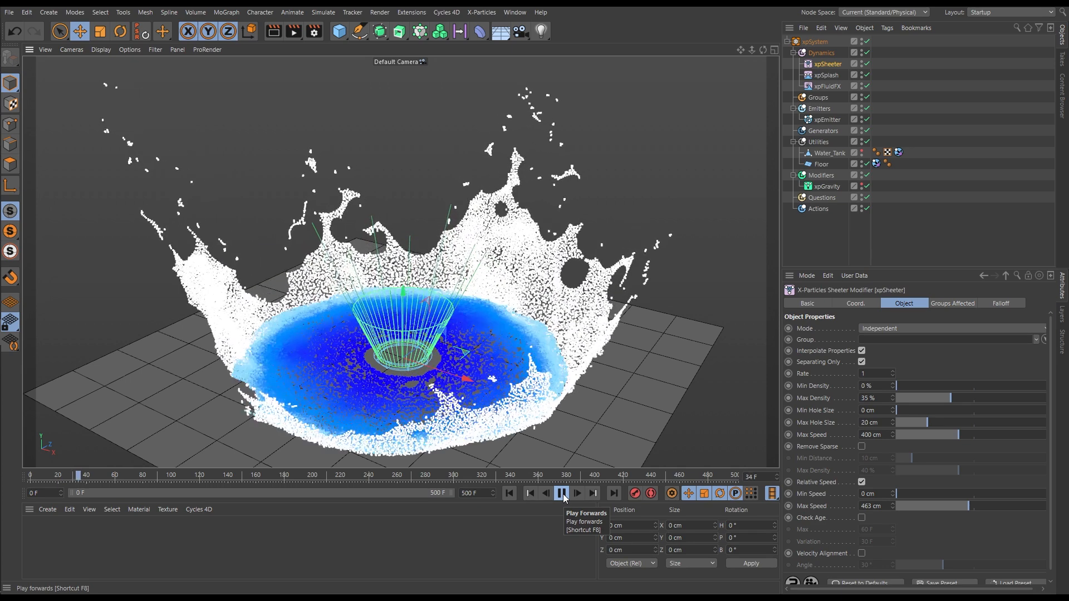
left_click(563, 498)
right_click_drag(486, 346, 410, 398, "alt")
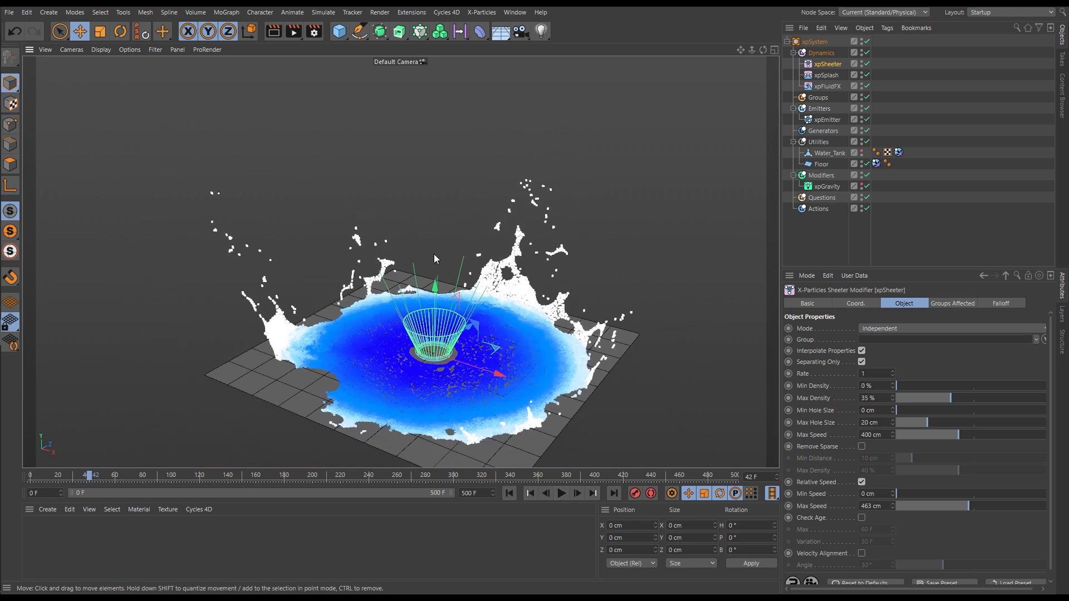
Replay the simulation from the start to frame 23 and examine the crown's spikes and sheeted walls
left_click(509, 493)
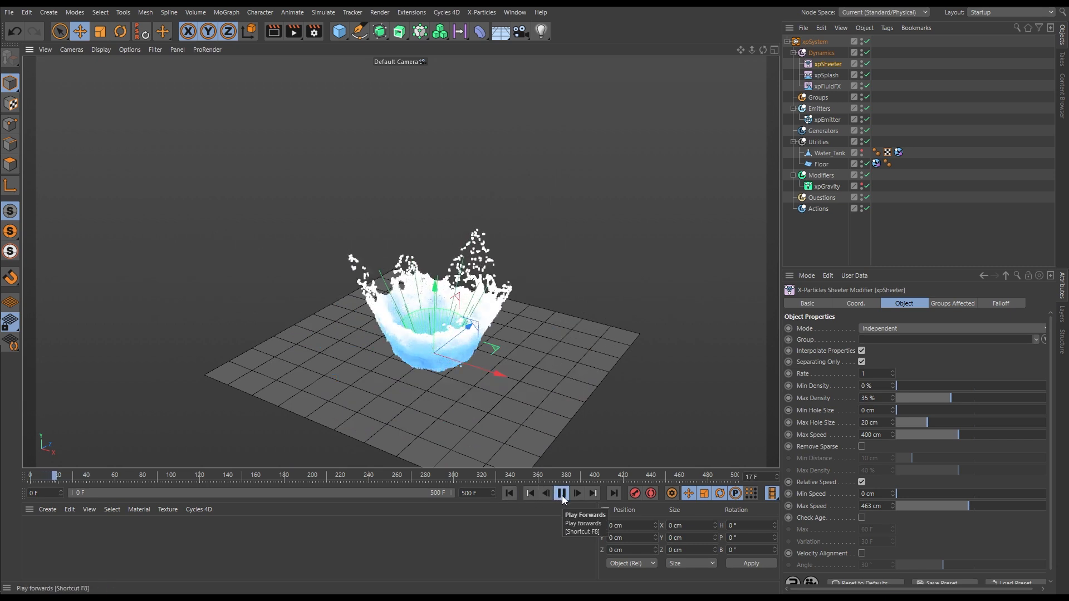
left_click(562, 496)
mouse_move(433, 272)
left_mouse_down("alt")
mouse_move(470, 243)
mouse_move(504, 251)
mouse_move(433, 289)
left_mouse_up("alt")
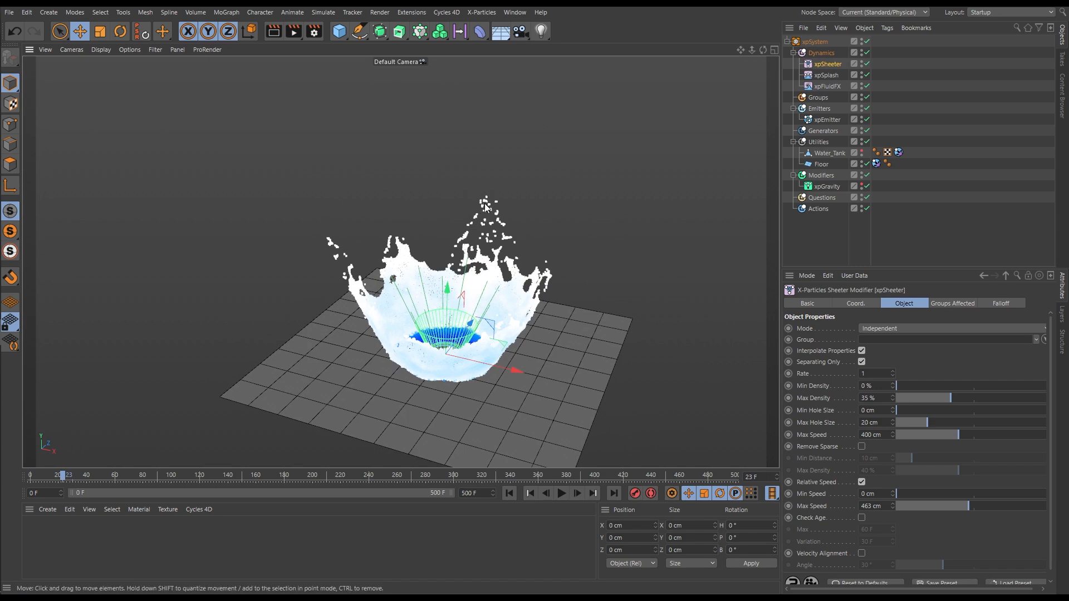
left_click_drag(488, 205, 467, 309, "alt")
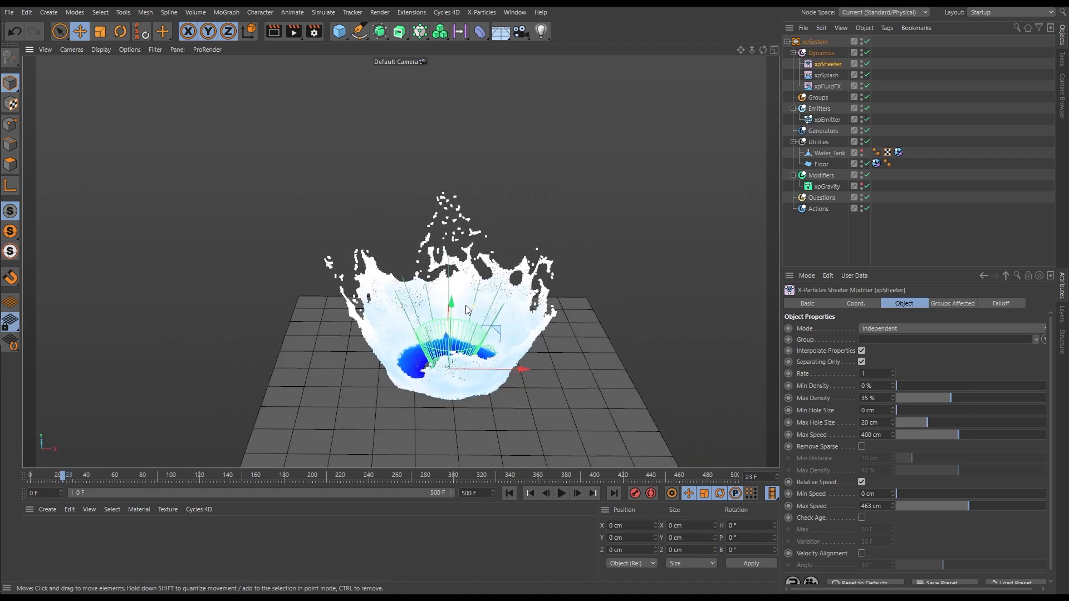
In a maximized top view, pull three of xpSplash's upper-rim handles outward, at the +Z point and the two +X side points
middle_click(468, 349)
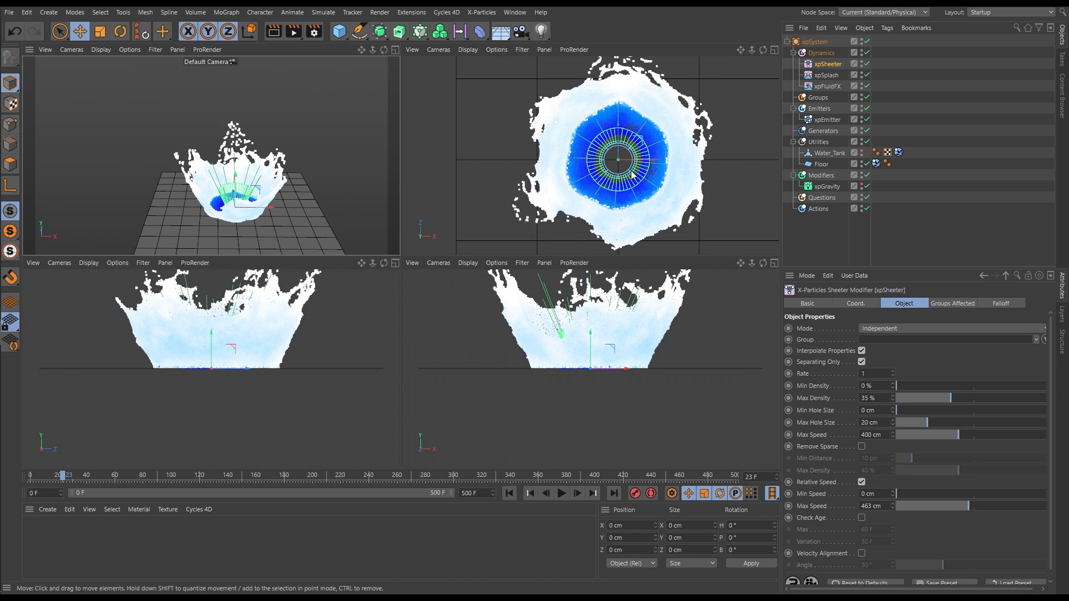
left_click(774, 50)
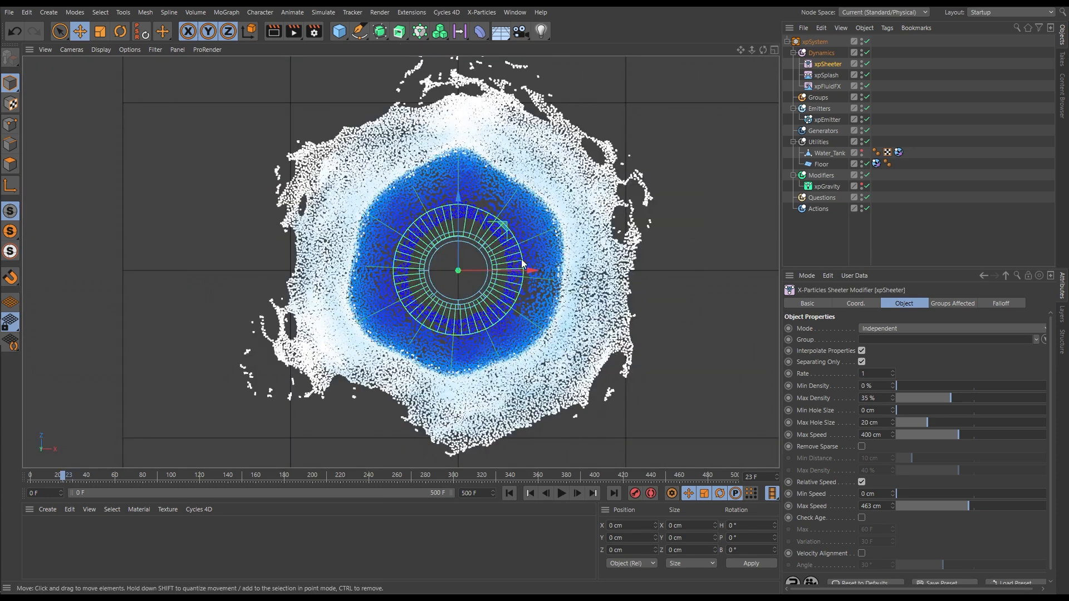
left_click(824, 75)
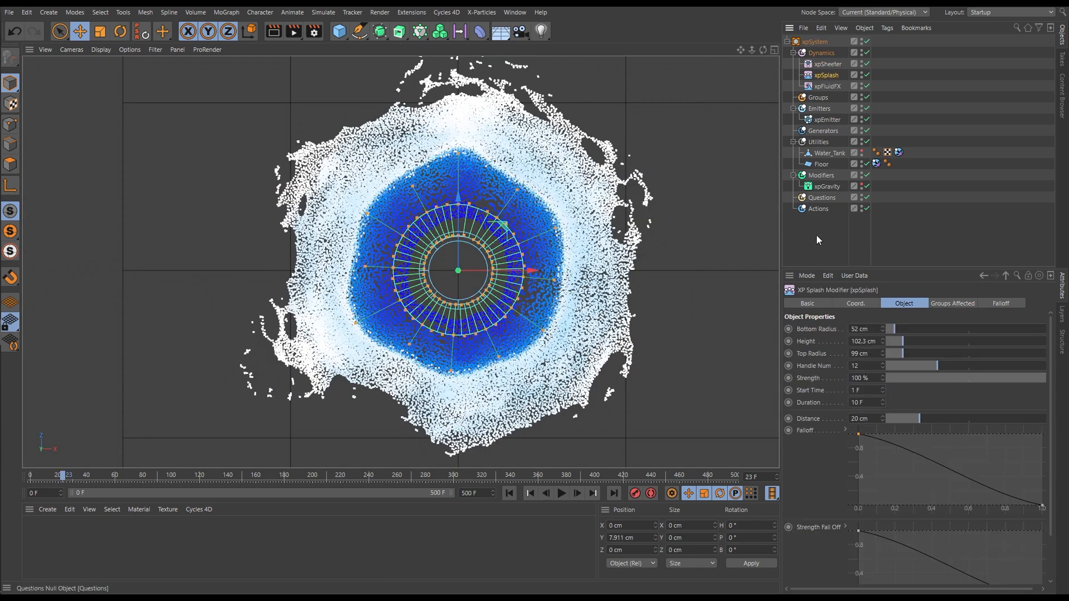
scroll(467, 281, "up", 5)
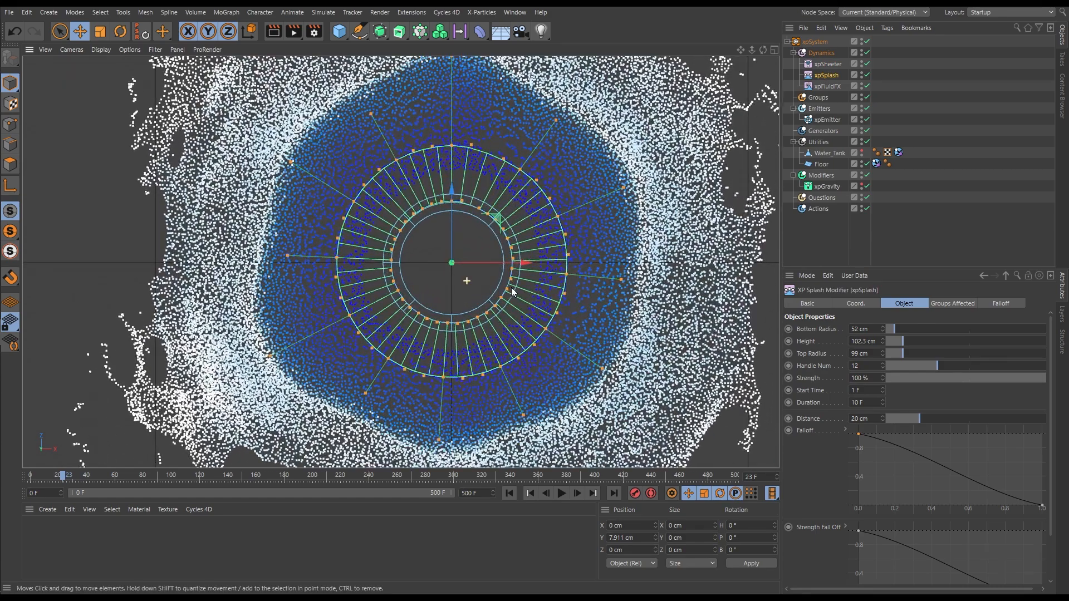
scroll(512, 288, "up", 1)
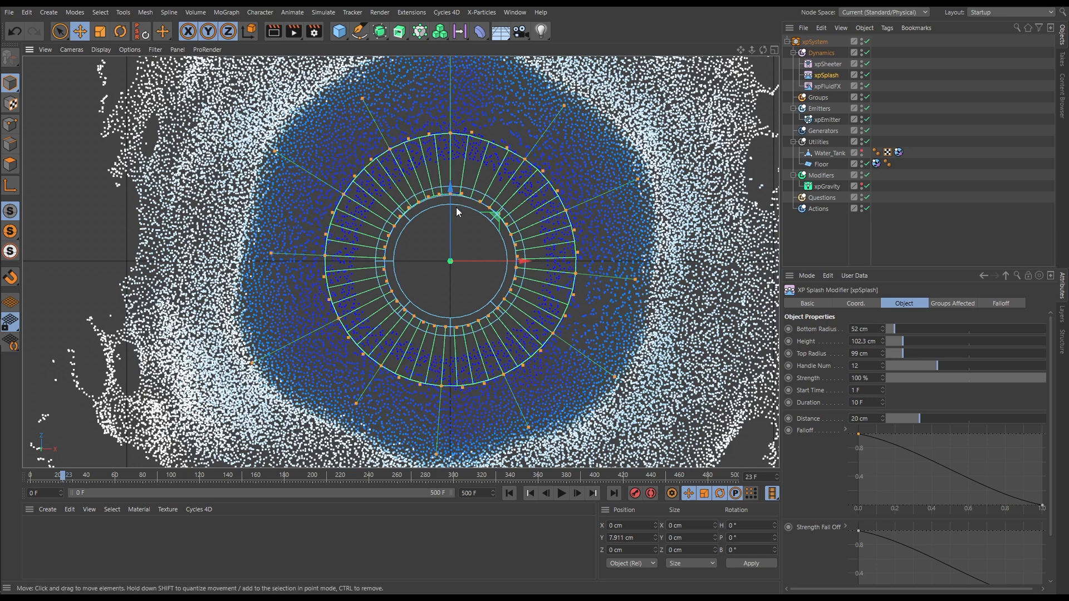
scroll(470, 229, "down", 8)
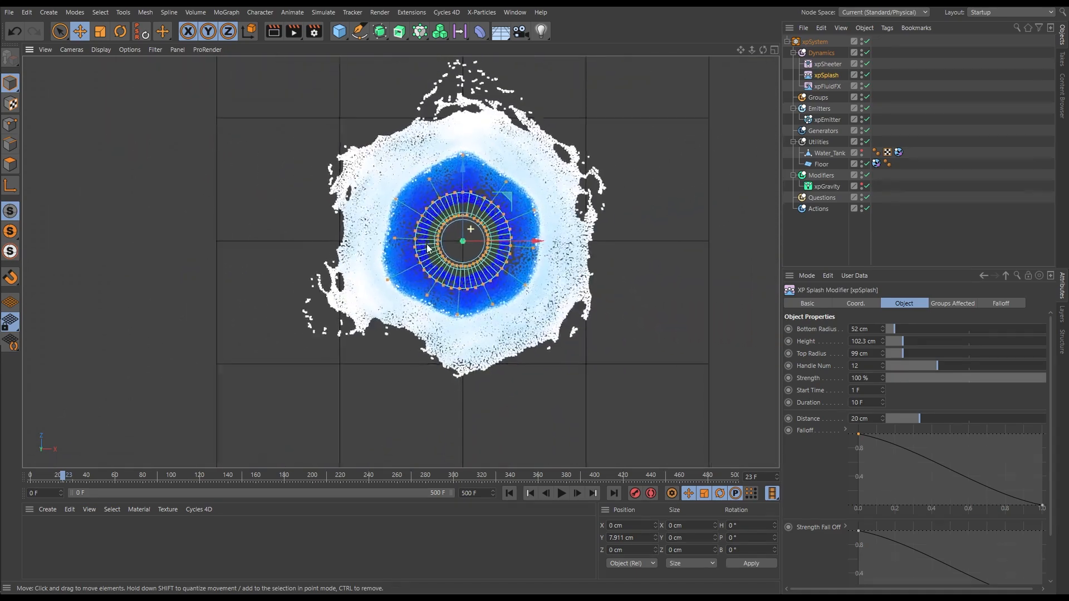
scroll(470, 236, "up", 5)
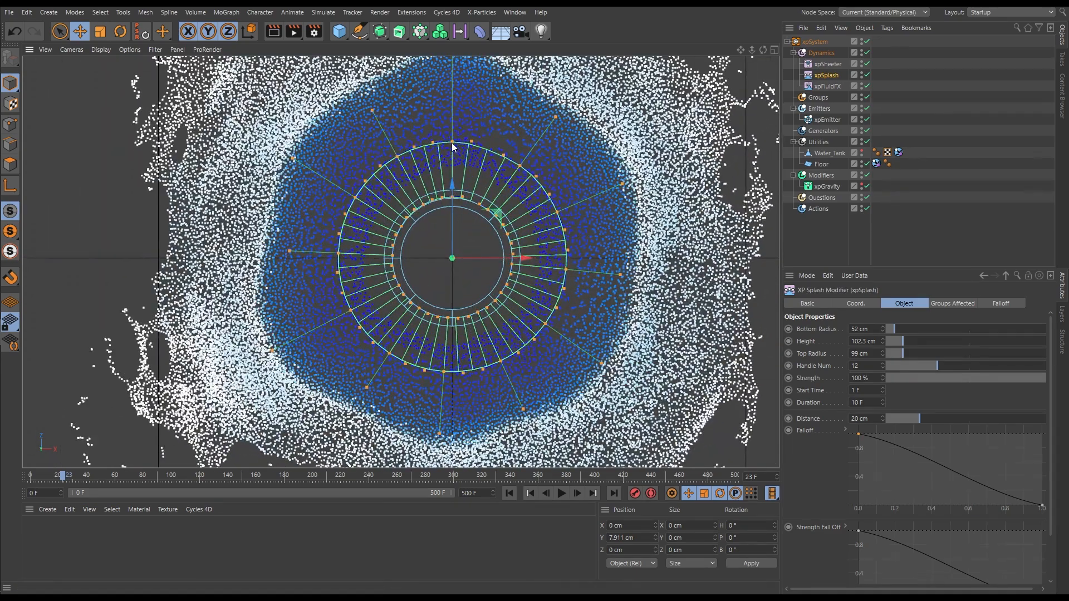
left_click_drag(452, 141, 454, 110)
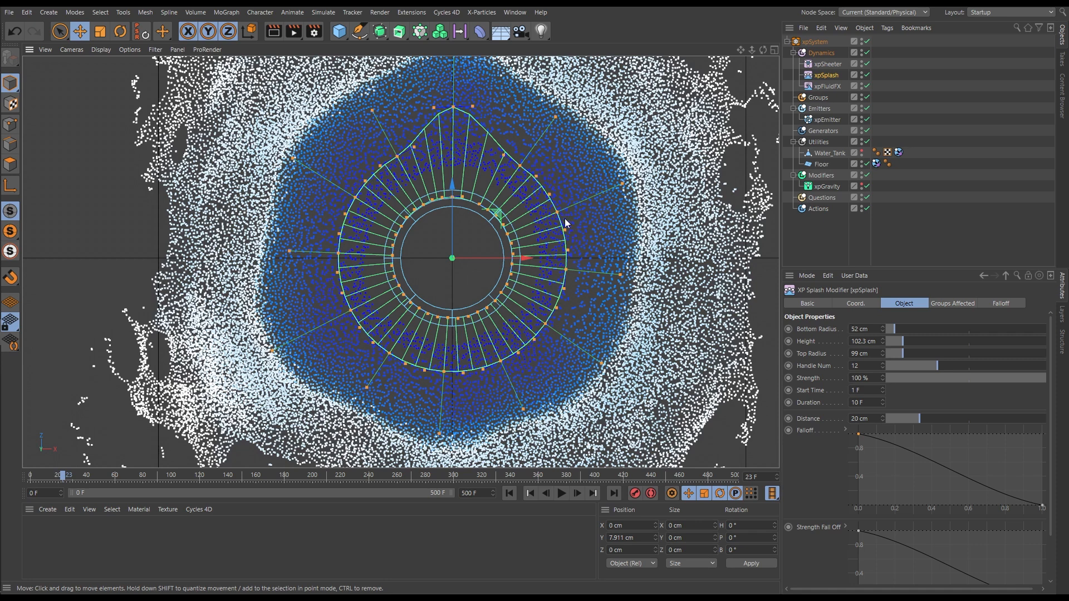
left_click_drag(557, 213, 593, 201)
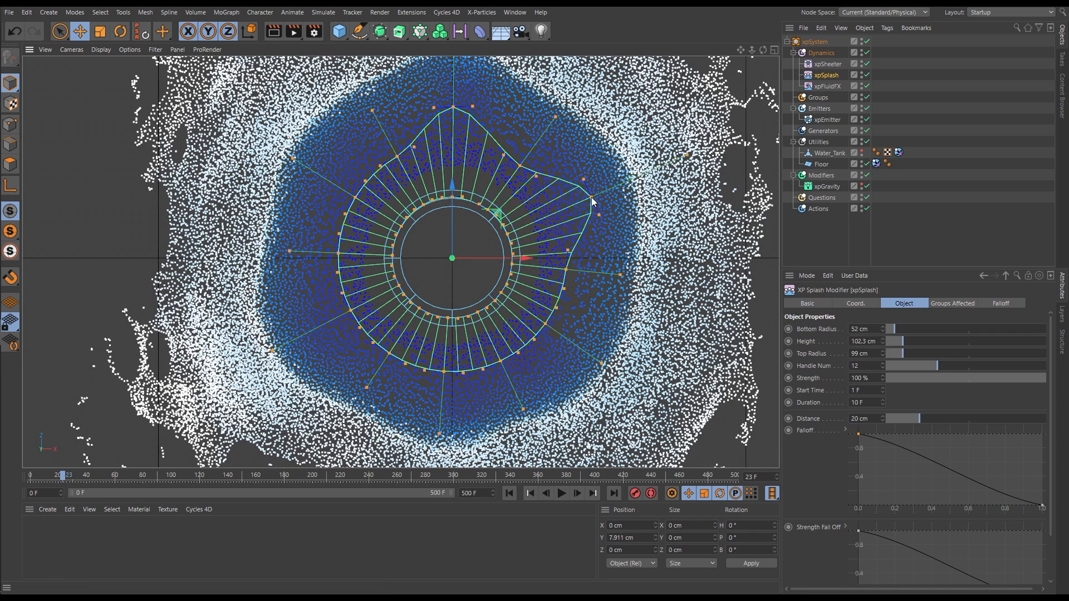
left_click_drag(548, 327, 564, 350)
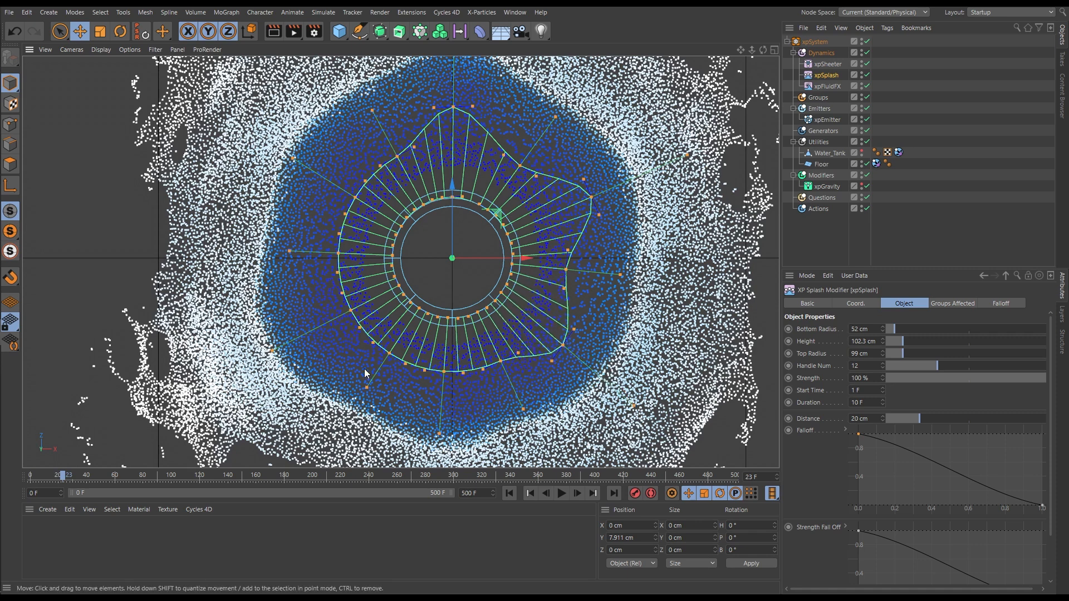
Pull out xpSplash's remaining alternate upper-rim handles and push the wrongly moved one back in, forming a six-pointed star
left_click_drag(389, 355, 371, 381)
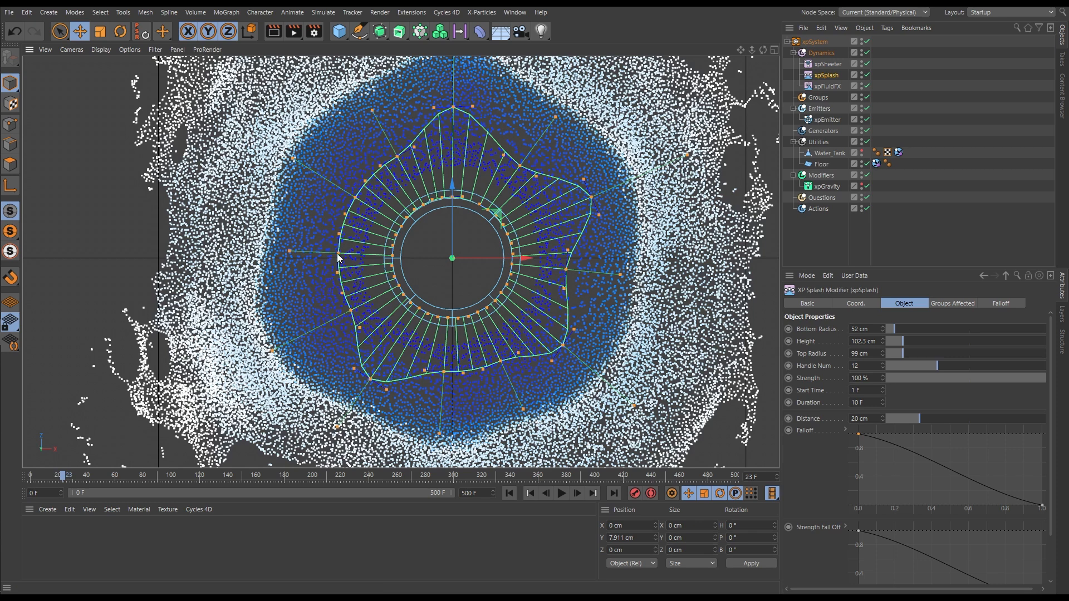
left_click_drag(360, 203, 333, 184)
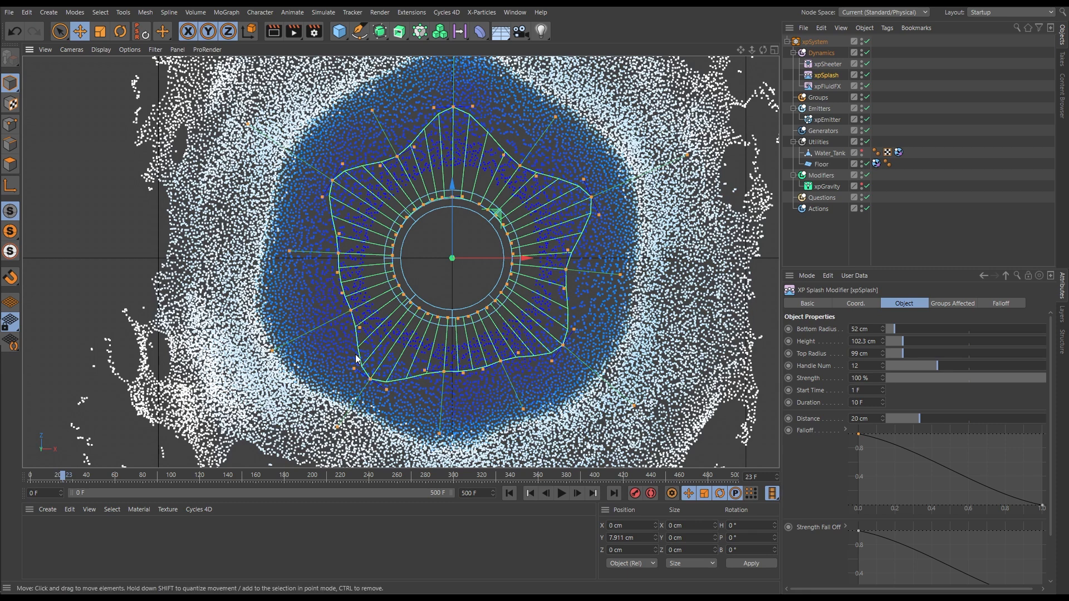
left_click_drag(370, 381, 390, 348)
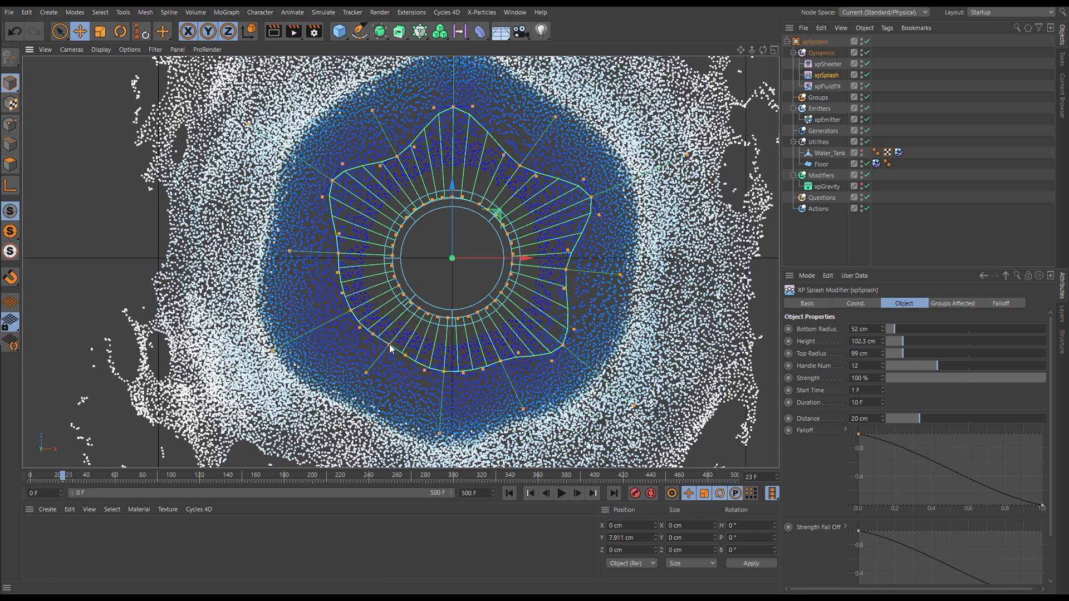
left_click_drag(444, 370, 443, 400)
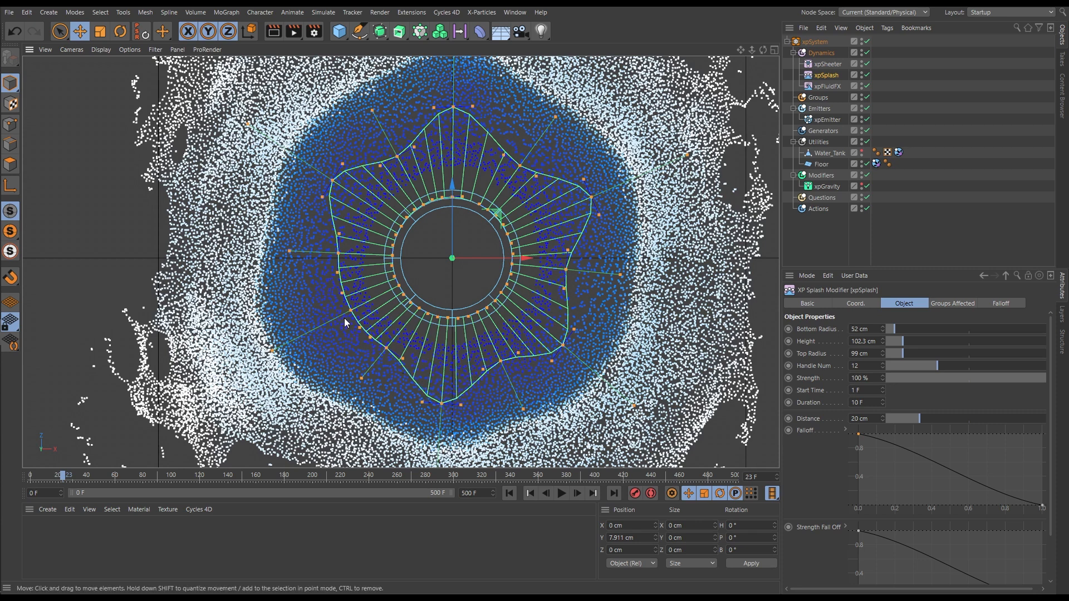
left_click_drag(350, 316, 317, 323)
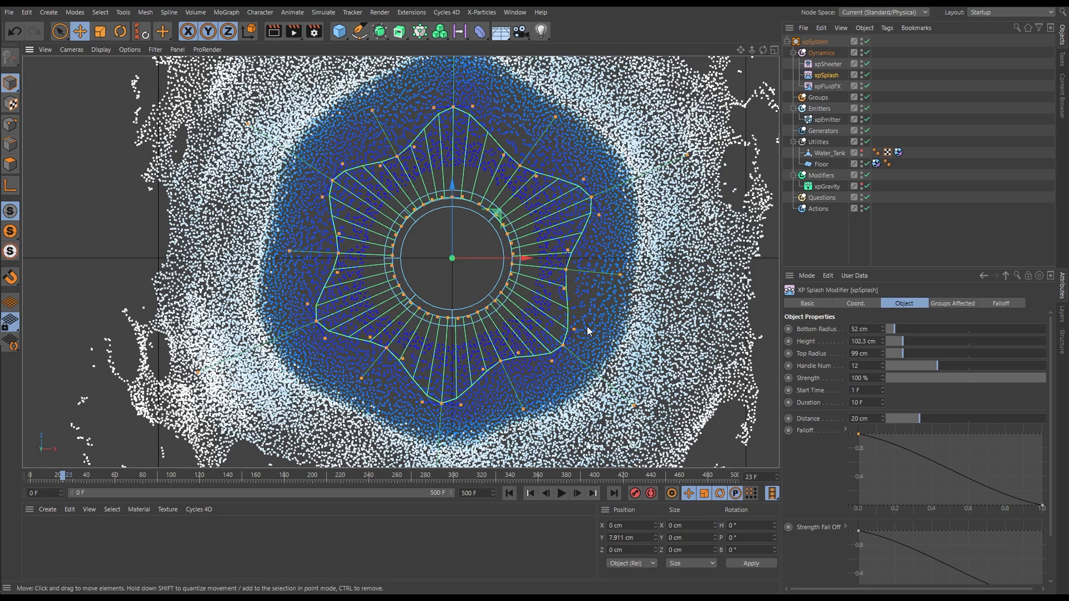
Replay the simulation from the start in the top view and compare the splash's outline with the star-shaped rim
scroll(567, 340, "down", 5)
scroll(566, 341, "up", 1)
scroll(566, 341, "down", 3)
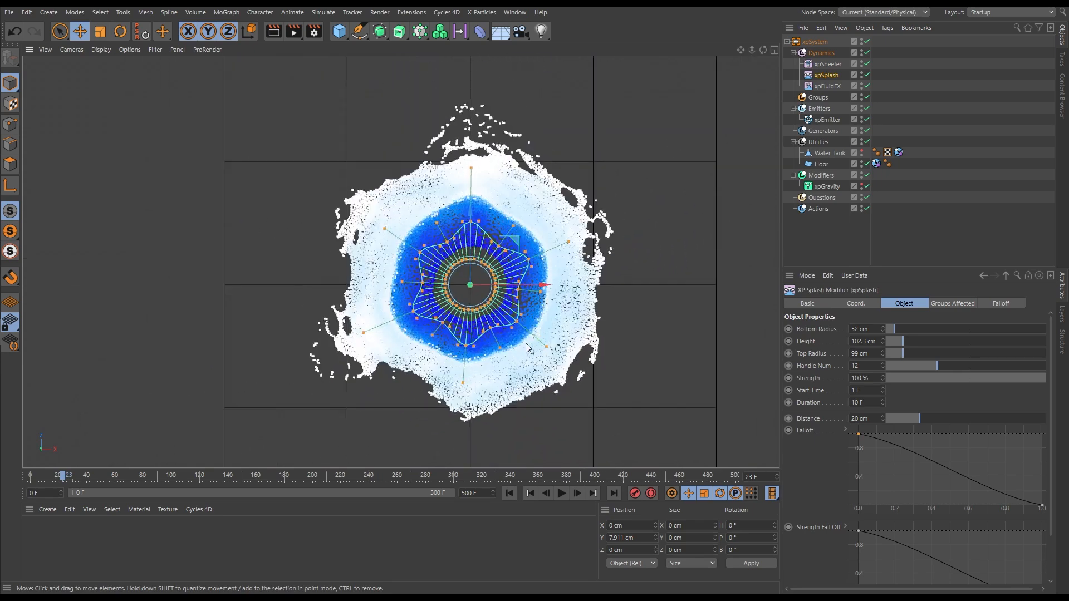
left_click(508, 494)
left_click(561, 493)
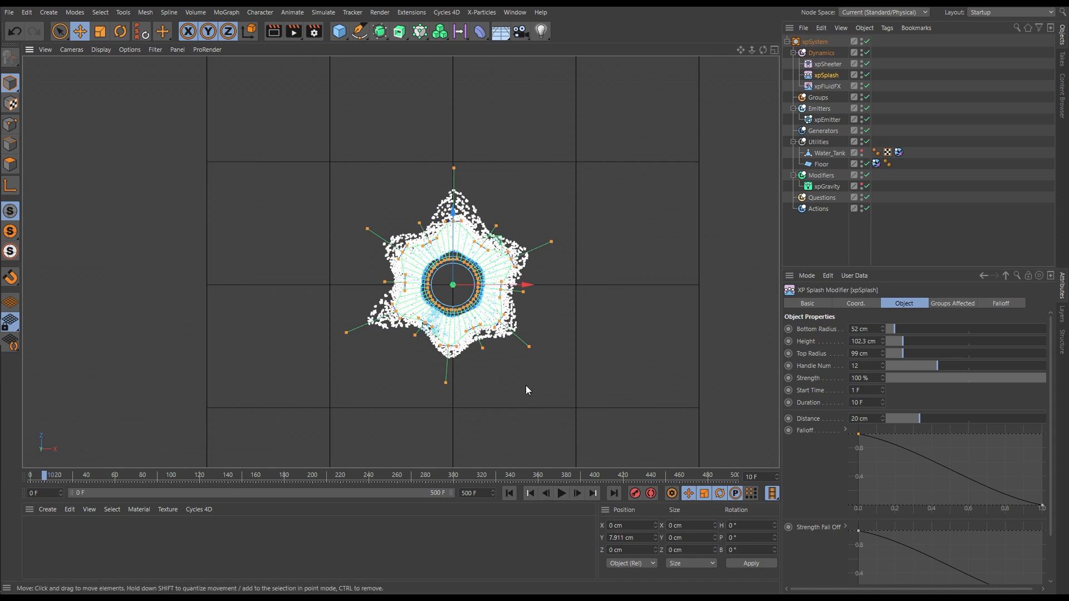
left_click(509, 494)
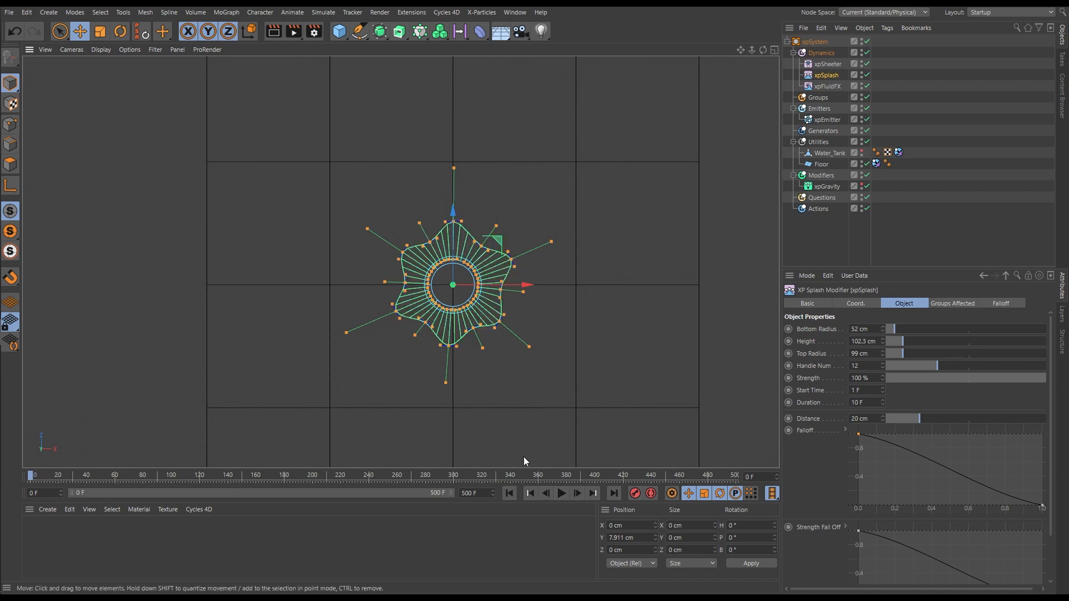
Stop playback at frame 14 and examine the star-shaped splash in the perspective view from above and from the side
left_click(561, 494)
key("F1")
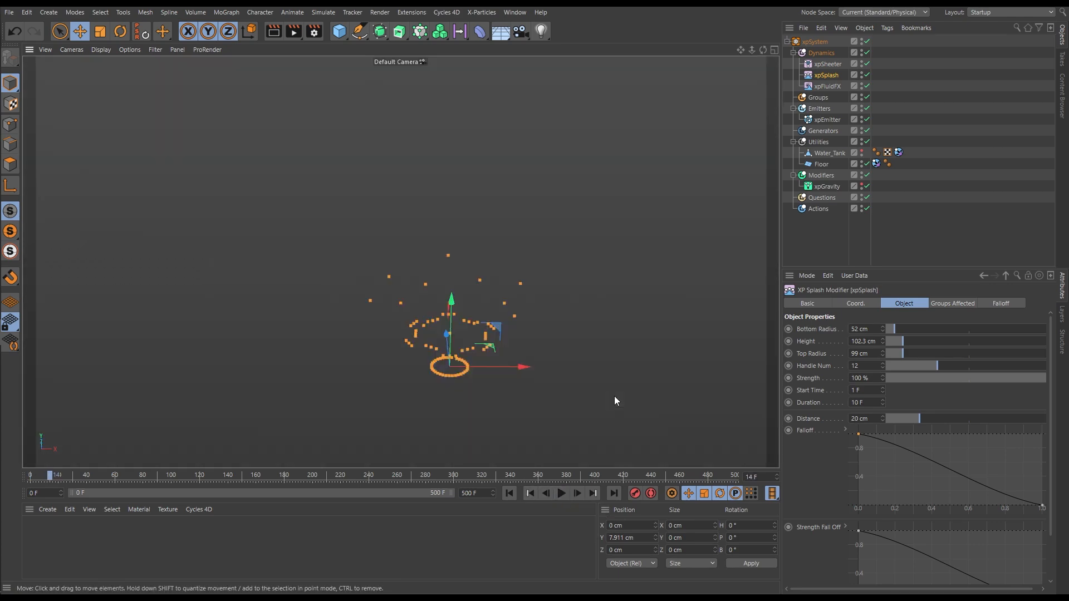
left_click_drag(481, 384, 474, 434, "alt")
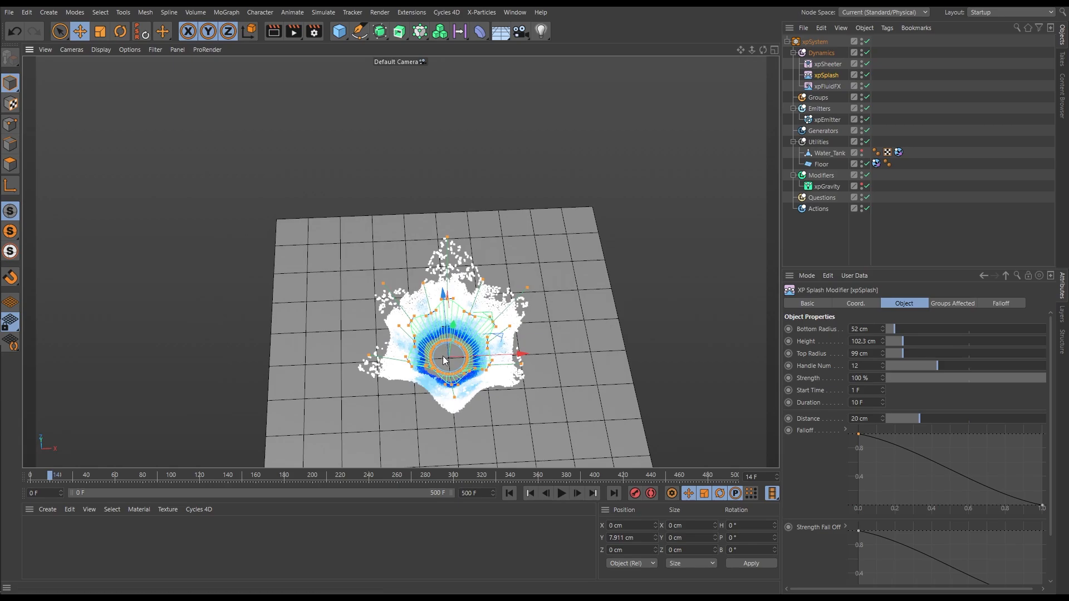
right_click_drag(443, 353, 590, 345, "alt")
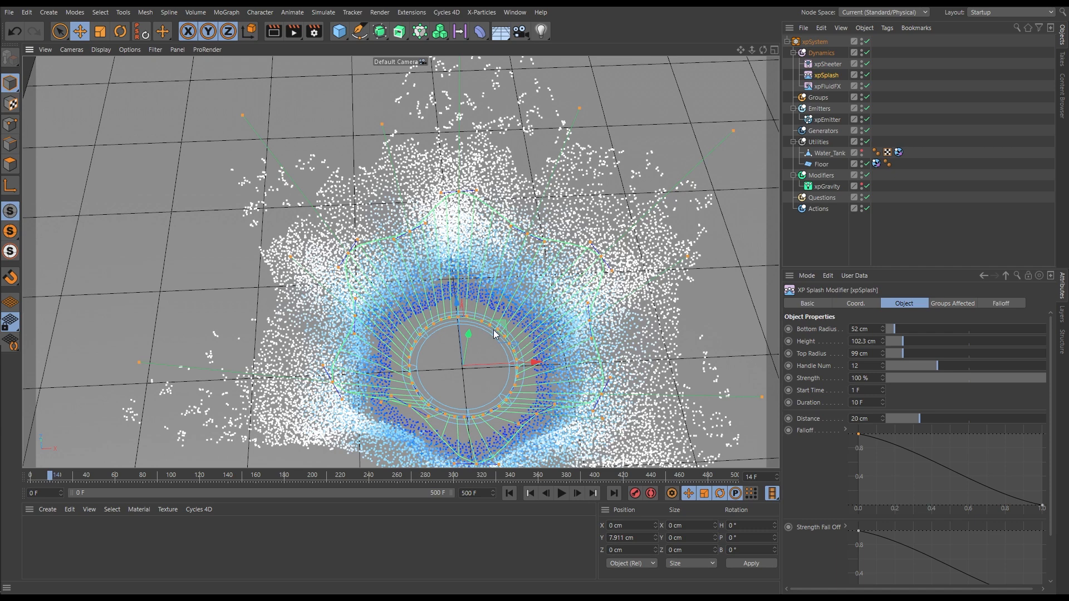
right_click_drag(493, 362, 444, 370, "alt")
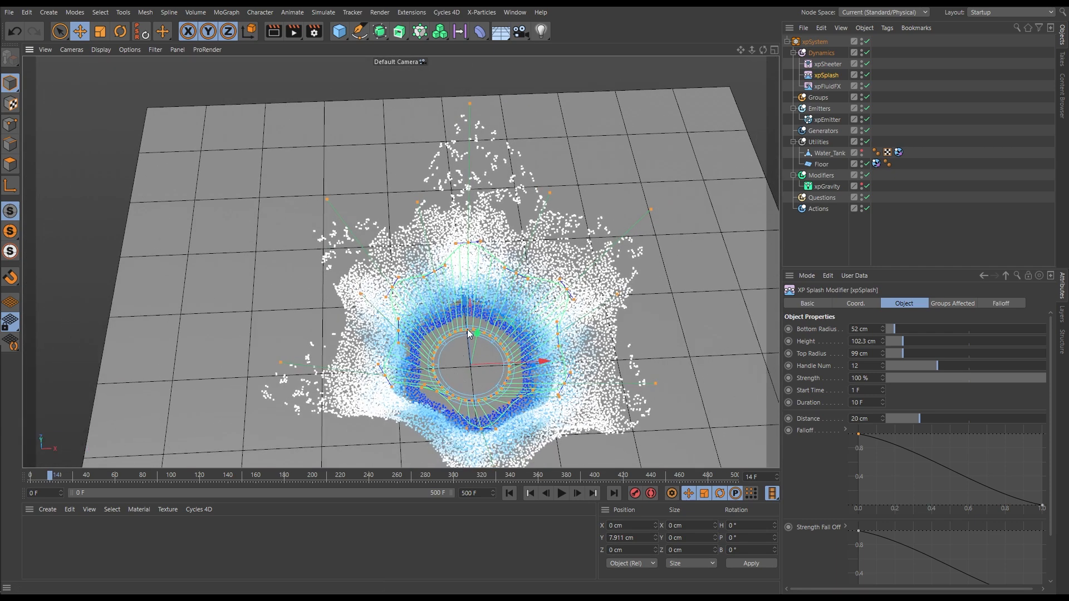
left_click_drag(462, 376, 429, 320, "alt")
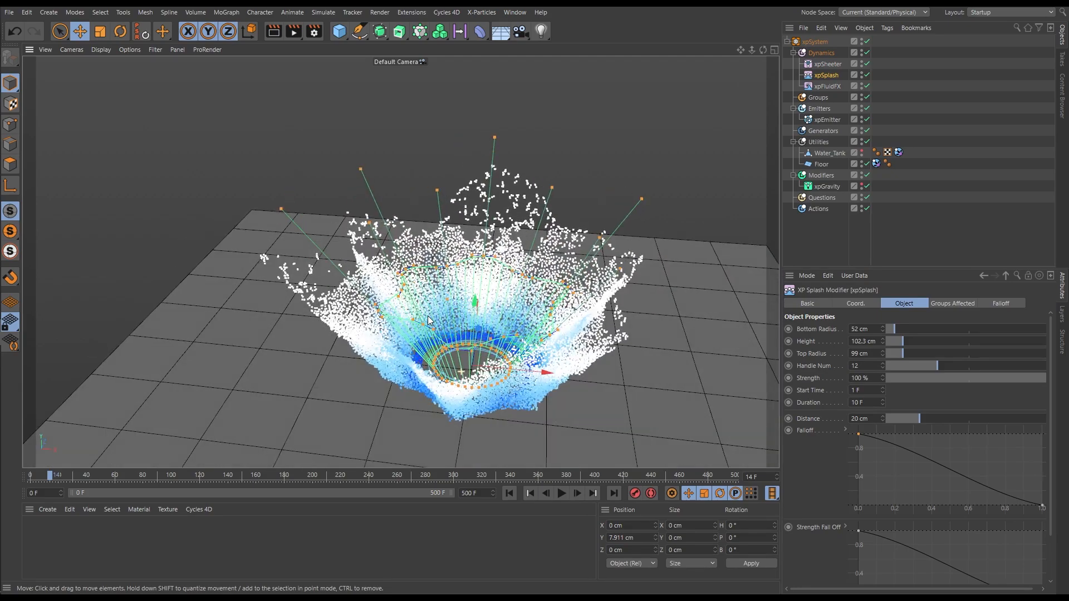
scroll(437, 324, "up", 3)
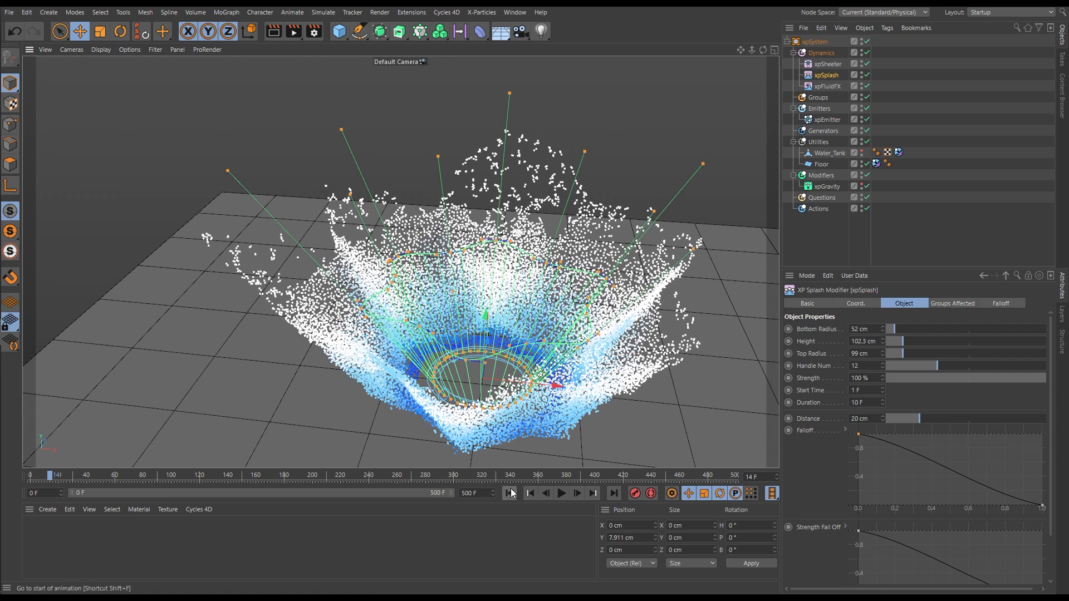
Return to the start and slightly adjust xpSplash's upper-rim tangent handles at the -X corner and the +Z corner
left_click(510, 492)
mouse_move(379, 306)
left_mouse_down("alt")
mouse_move(370, 323)
mouse_move(397, 294)
mouse_move(372, 309)
mouse_move(393, 305)
mouse_move(381, 287)
mouse_move(373, 300)
left_mouse_up("alt")
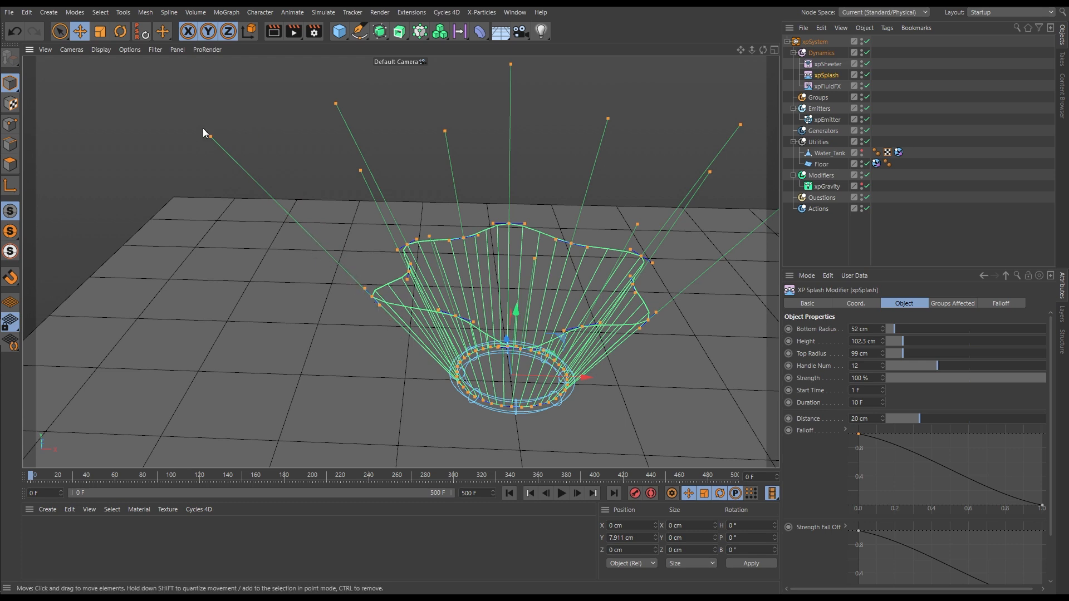
mouse_move(372, 301)
left_mouse_down()
mouse_move(341, 269)
mouse_move(399, 342)
mouse_move(315, 245)
mouse_move(326, 260)
mouse_move(393, 267)
mouse_move(350, 271)
mouse_move(365, 302)
mouse_move(400, 323)
mouse_move(326, 245)
mouse_move(336, 269)
mouse_move(379, 306)
mouse_move(390, 300)
mouse_move(358, 282)
mouse_move(383, 309)
mouse_move(358, 289)
mouse_move(374, 305)
left_mouse_up()
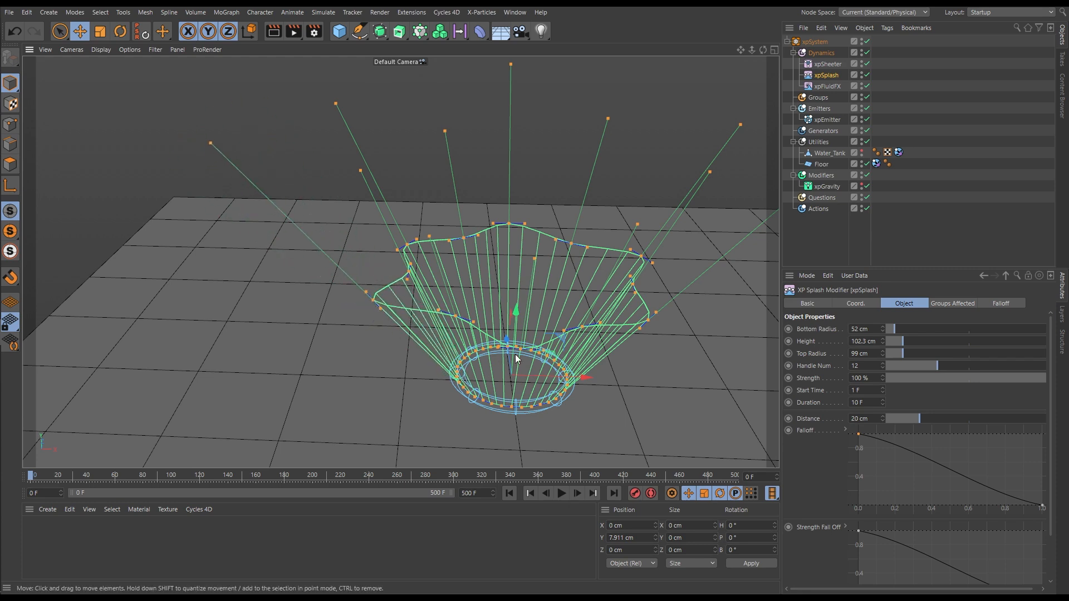
mouse_move(503, 373)
left_mouse_down("alt")
mouse_move(578, 358)
mouse_move(507, 360)
left_mouse_up("alt")
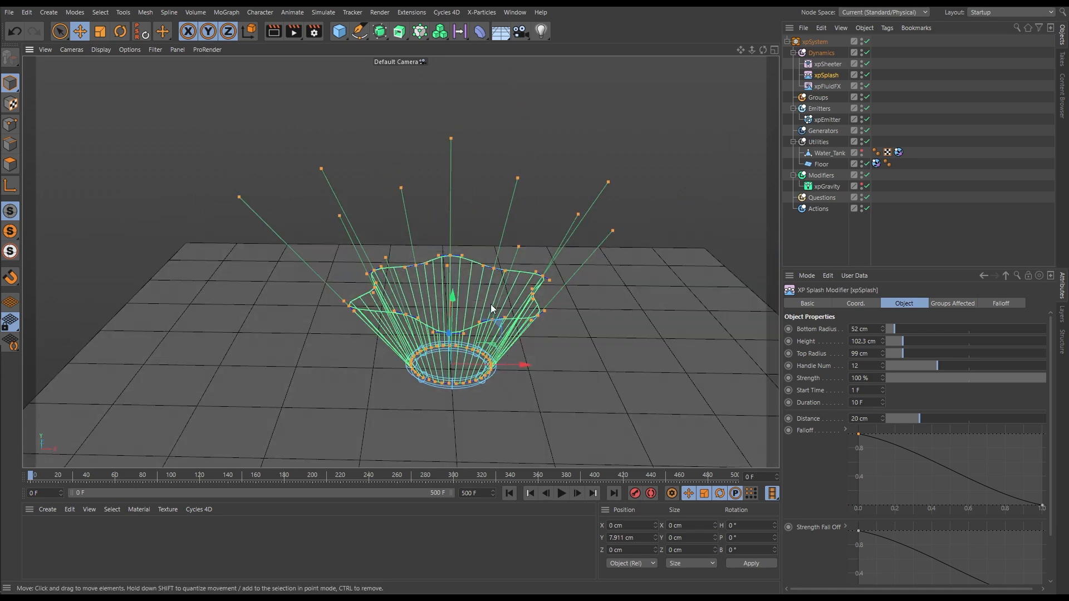
right_click_drag(444, 264, 480, 269, "alt")
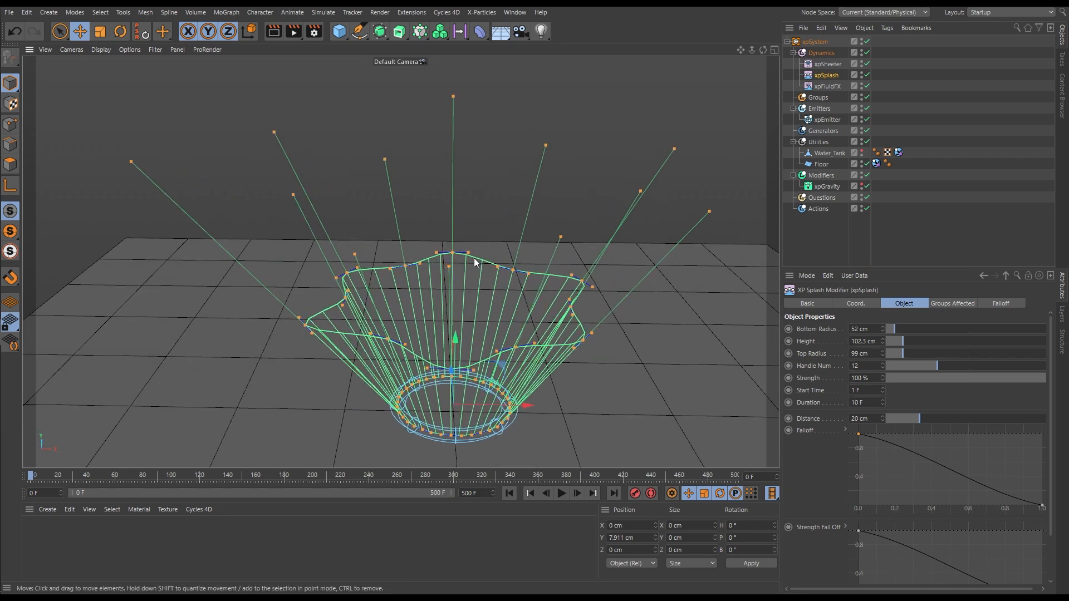
mouse_move(468, 253)
left_mouse_down()
mouse_move(490, 255)
mouse_move(485, 242)
mouse_move(490, 268)
mouse_move(469, 279)
mouse_move(488, 261)
mouse_move(473, 258)
left_mouse_up()
Play the simulation from the start and examine the star-shaped rim's effect from above and from several angles
left_click_drag(482, 310, 476, 418, "alt")
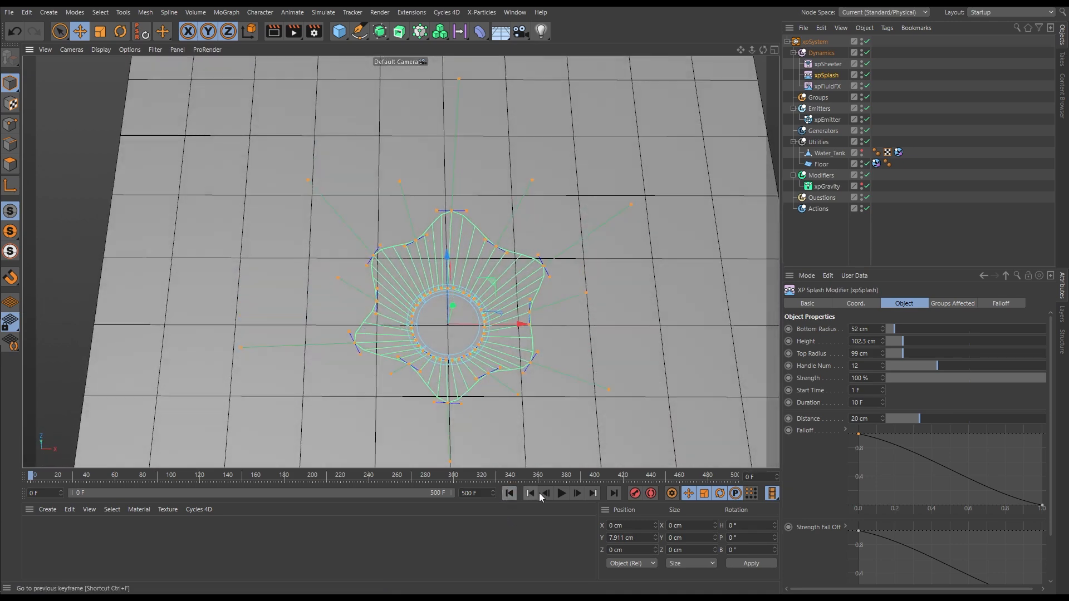
left_click(561, 494)
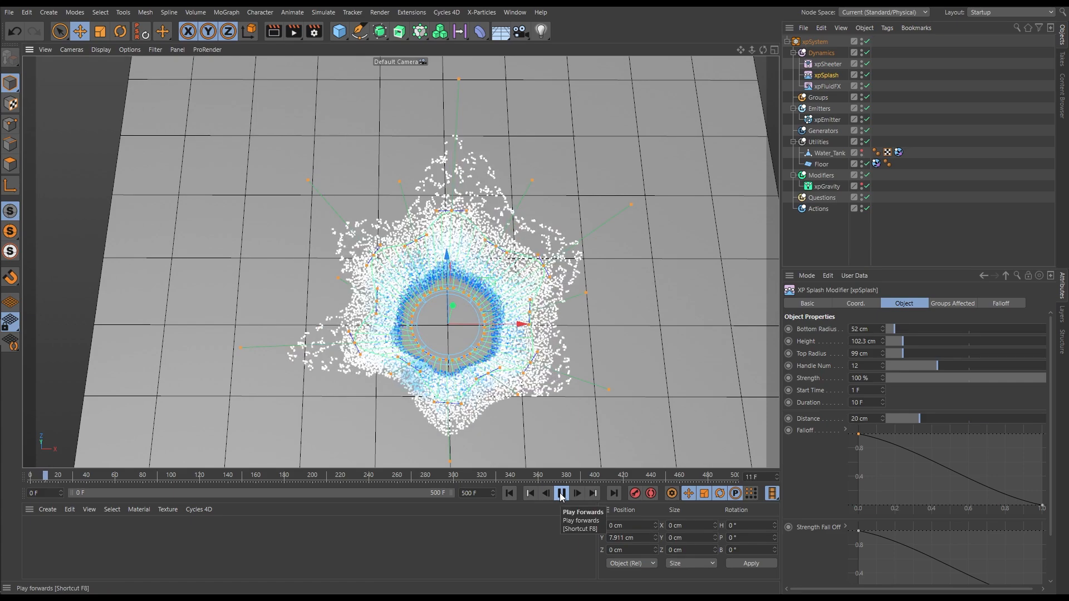
left_click(561, 495)
right_click_drag(499, 291, 455, 308, "alt")
left_click_drag(455, 308, 466, 261, "alt")
right_click_drag(466, 261, 498, 299, "alt")
left_click_drag(477, 301, 453, 281, "alt")
Return to the start and push in xpSplash's long spike handles on the -X side and at the back, keeping the +X ones long
key("shift+f")
left_click_drag(289, 201, 353, 276)
left_click_drag(348, 196, 395, 260)
left_click_drag(408, 211, 410, 224)
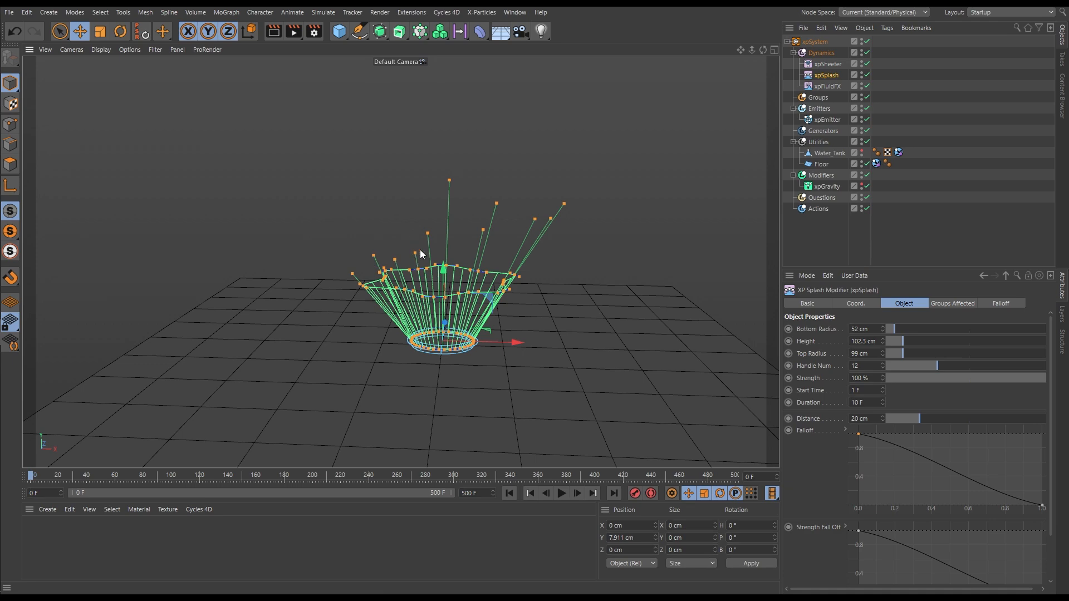
left_click_drag(450, 180, 449, 200)
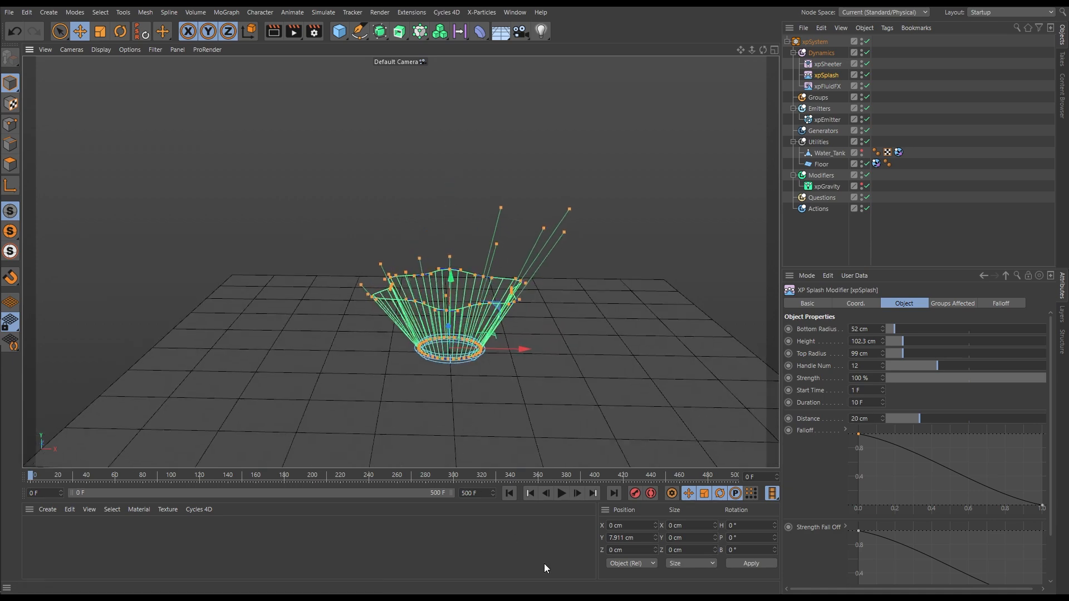
Play the simulation to frame 38, pausing to orbit, and examine the one-sided splash toward +X
left_click(562, 493)
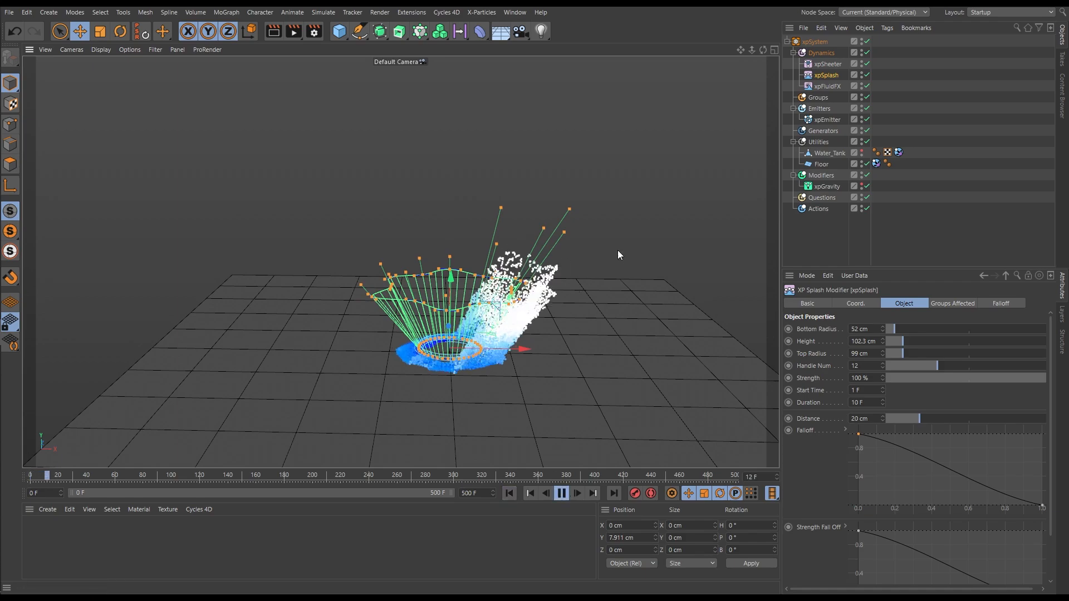
left_click(563, 498)
left_click_drag(560, 434, 617, 378, "alt")
left_click(561, 493)
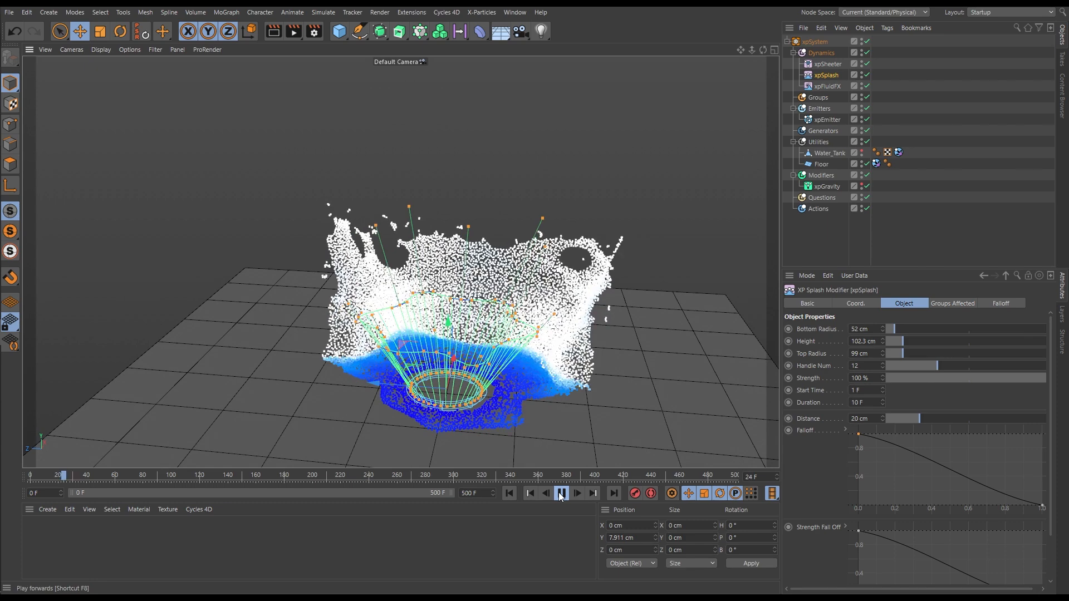
left_click(562, 494)
Push in all but two of the remaining long spike handles and pull those two further upward and outward
left_click_drag(450, 327, 430, 333, "alt")
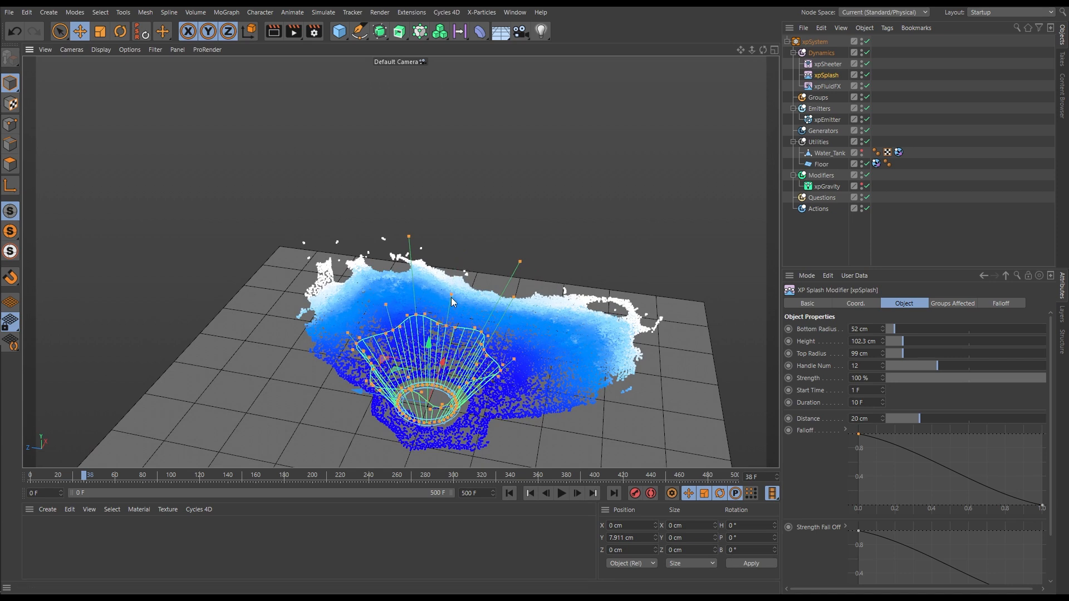
left_click_drag(409, 235, 407, 212)
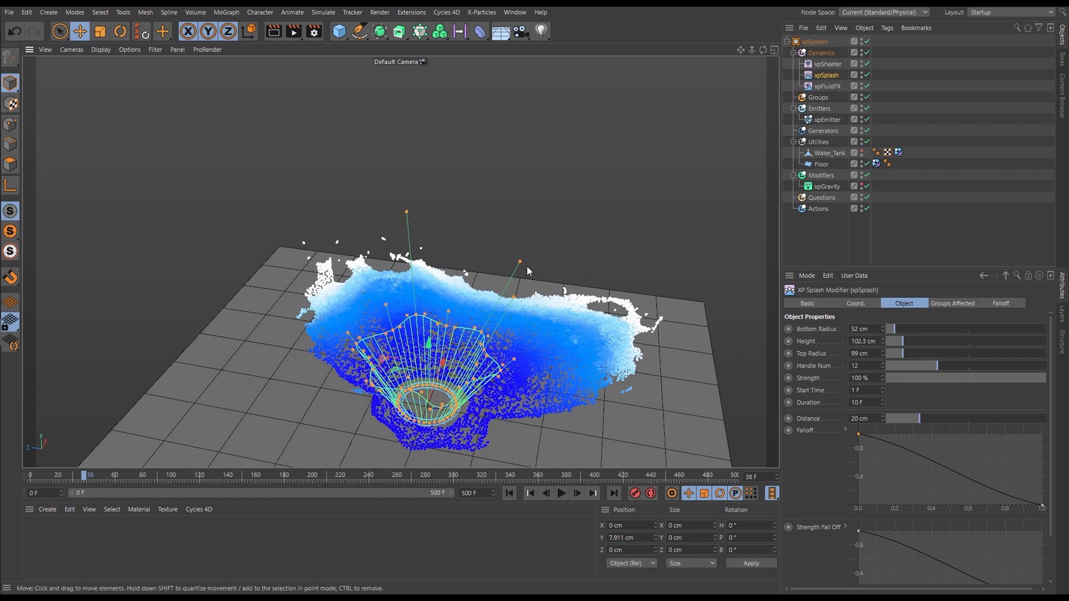
left_click_drag(521, 261, 529, 244)
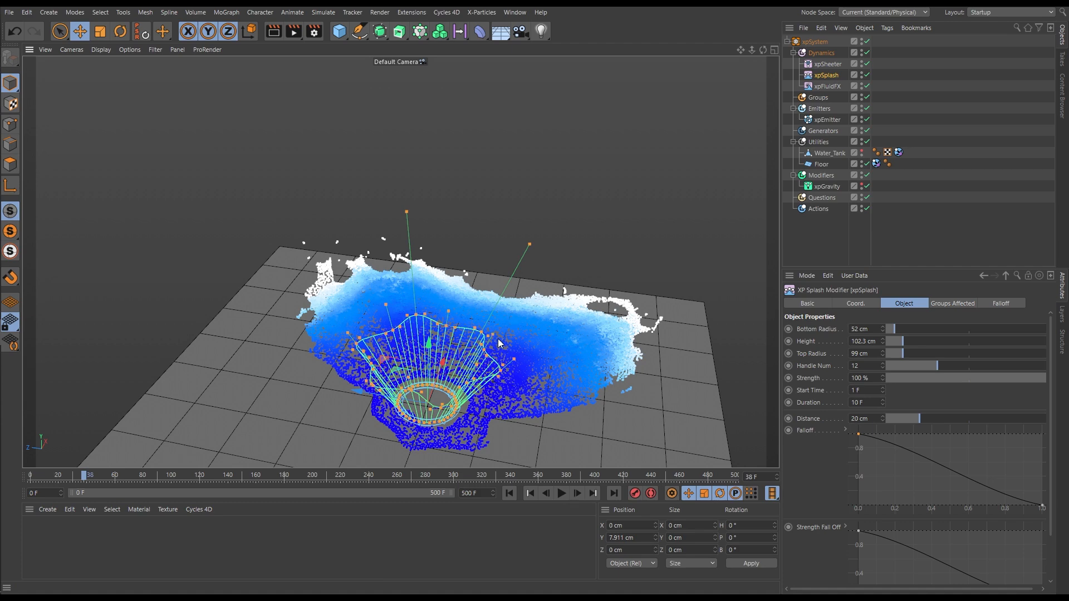
Replay the simulation from the start to frame 19 and inspect the two separate jets from the side
left_click(509, 494)
left_click(561, 493)
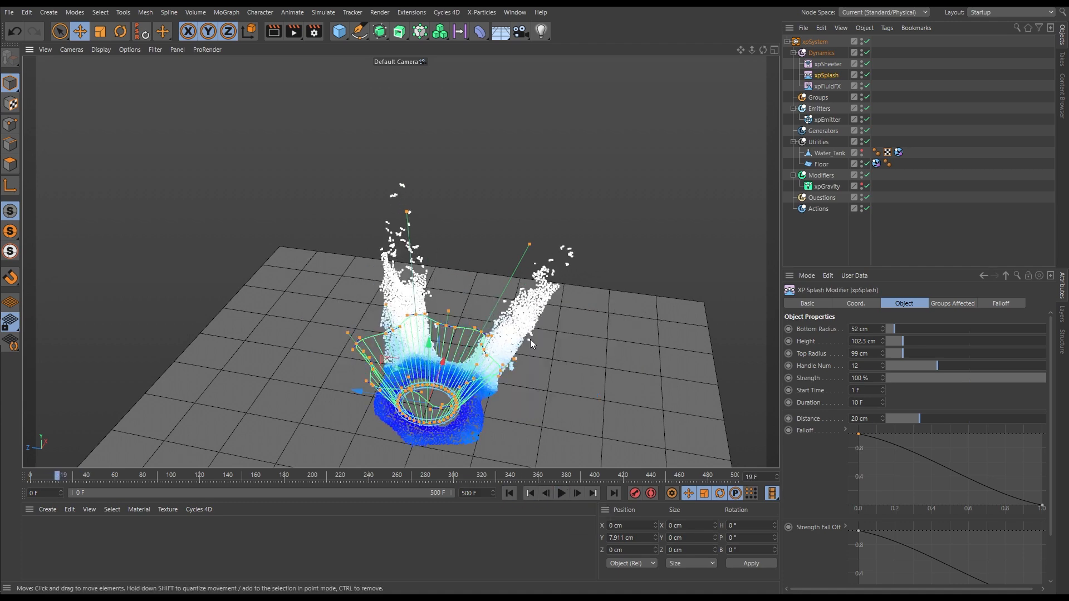
left_click_drag(412, 351, 475, 397, "alt")
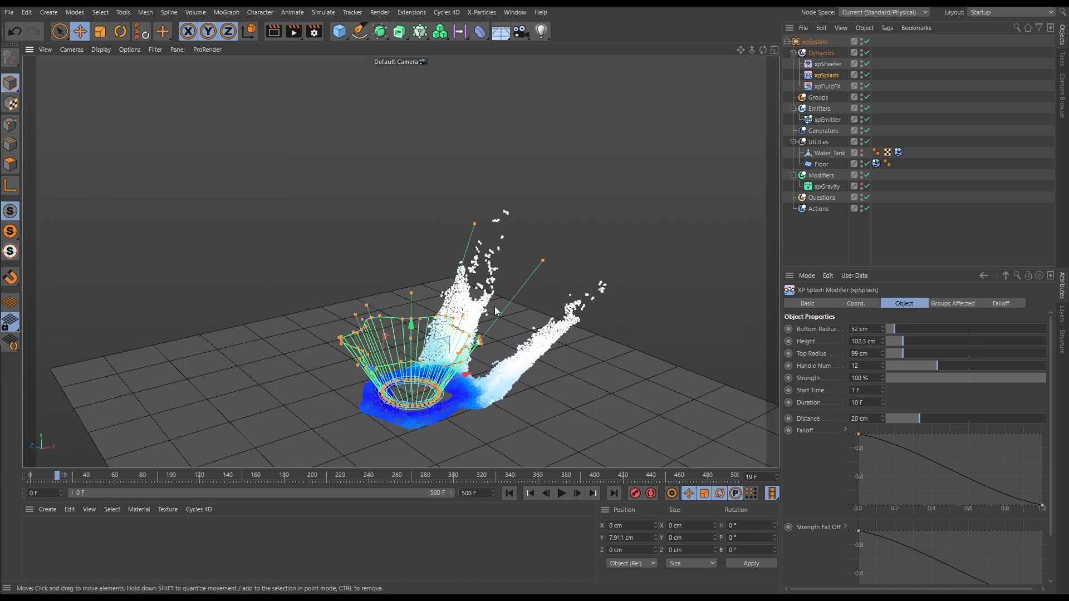
Play on, replay from the start to frame 56, and examine how the two jets land across the floor
left_click(562, 493)
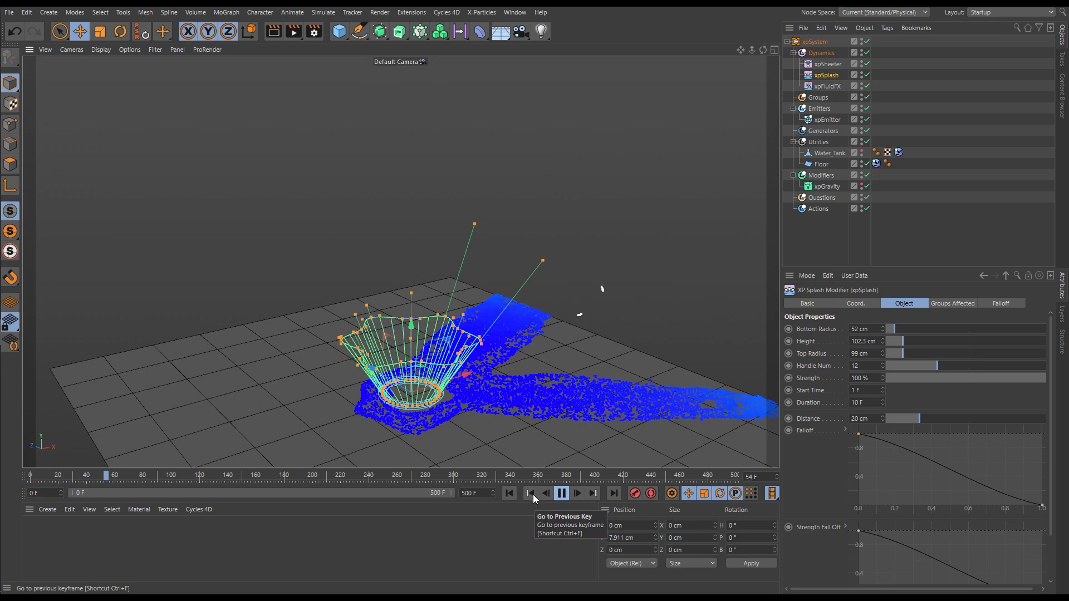
left_click(510, 493)
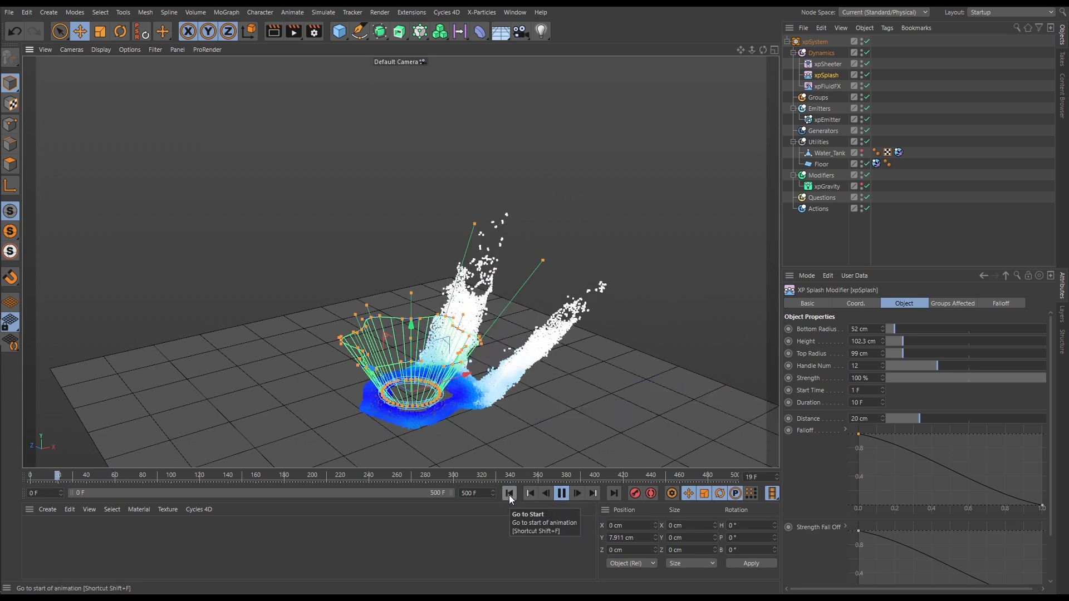
left_click(561, 493)
scroll(430, 365, "down", 4)
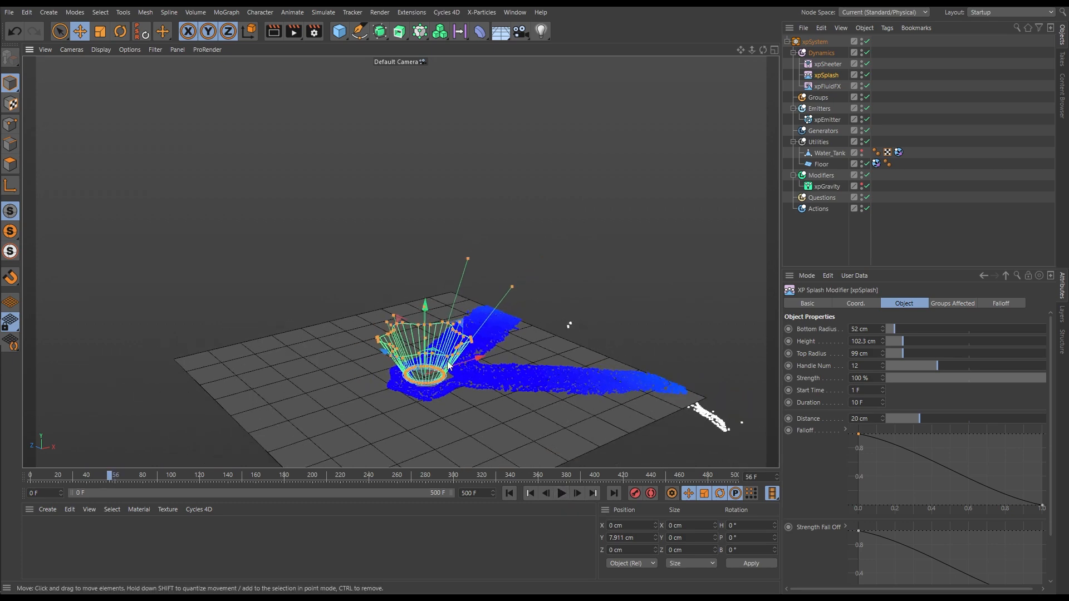
middle_click_drag(443, 366, 384, 363, "alt")
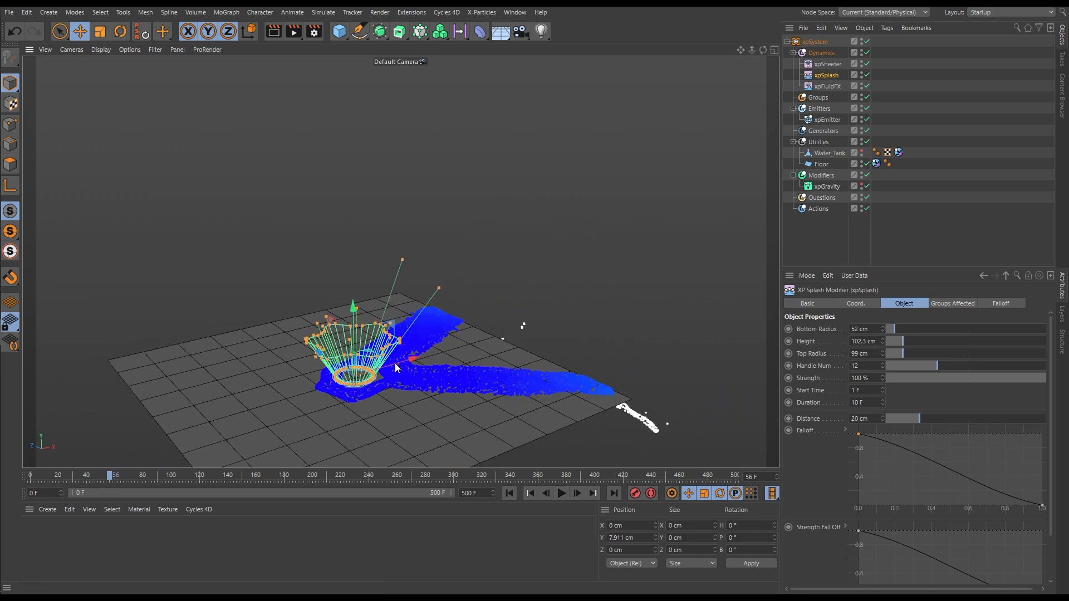